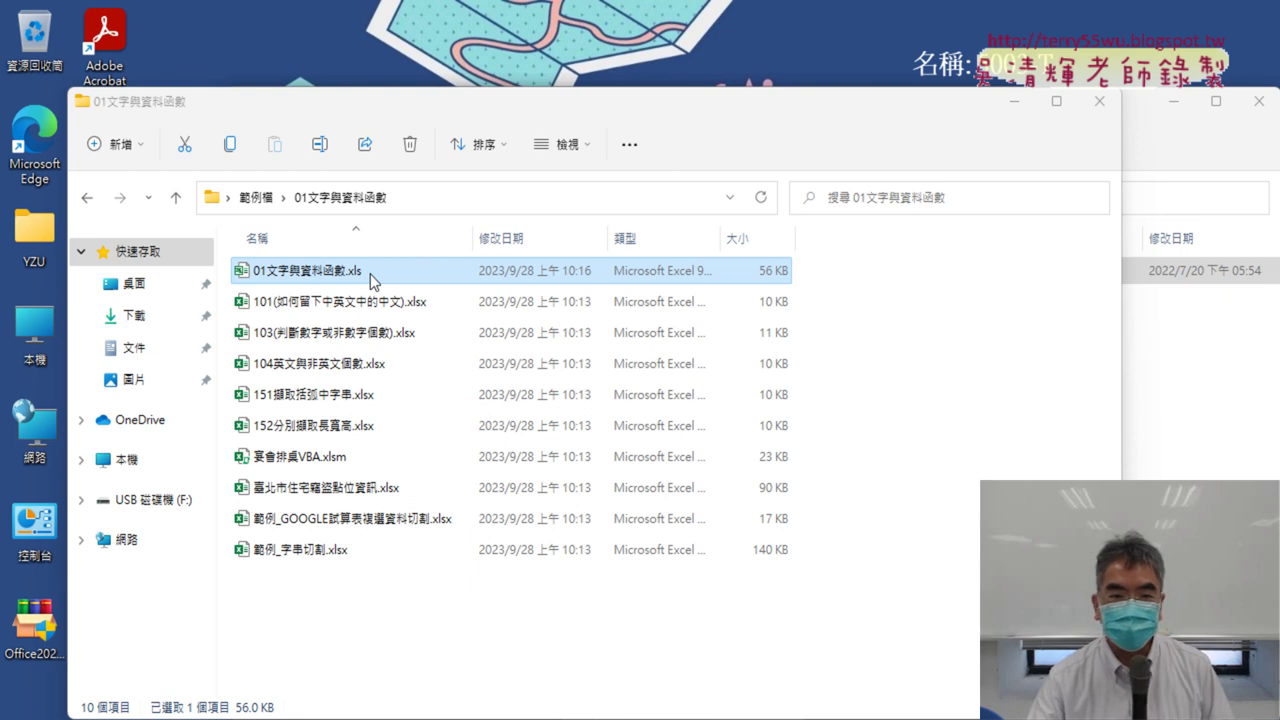
Open the workbook 01文字與資料函數.xls from the 01文字與資料函數 folder.
{"action": "double_click", "coordinate": [370, 274]}
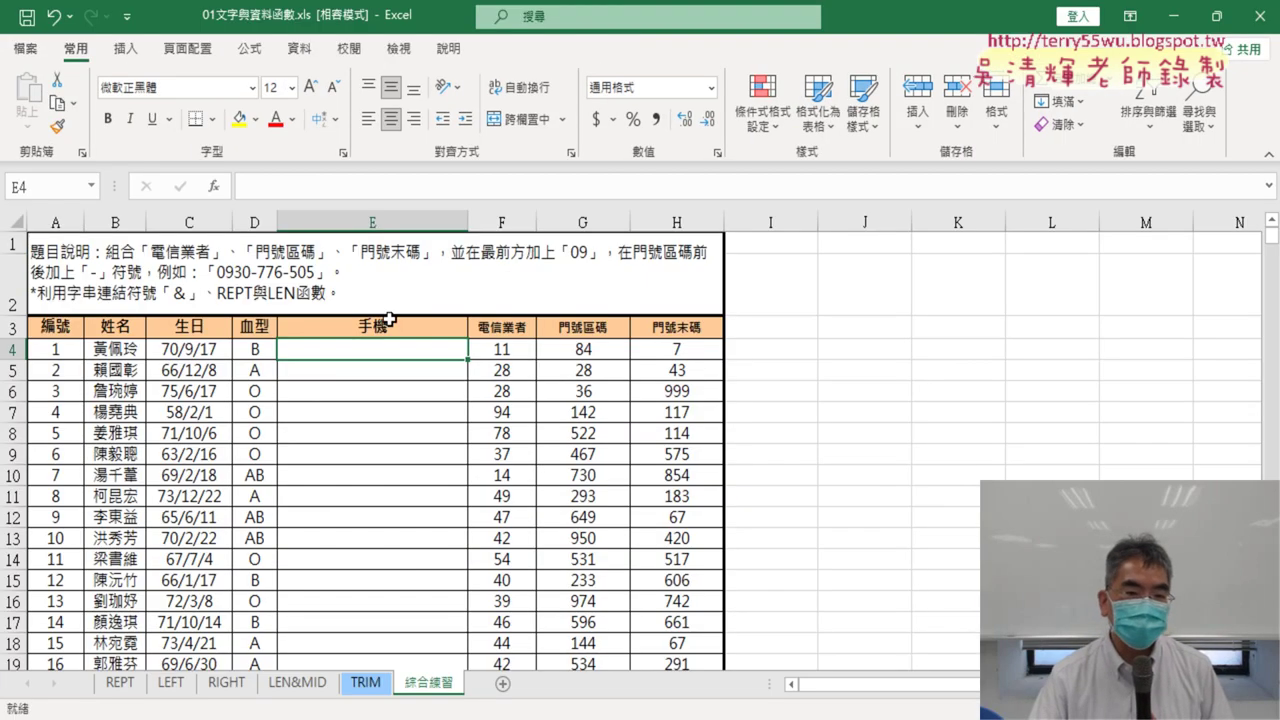
{"action": "left_click_drag", "start_coordinate": [470, 219], "coordinate": [490, 219]}
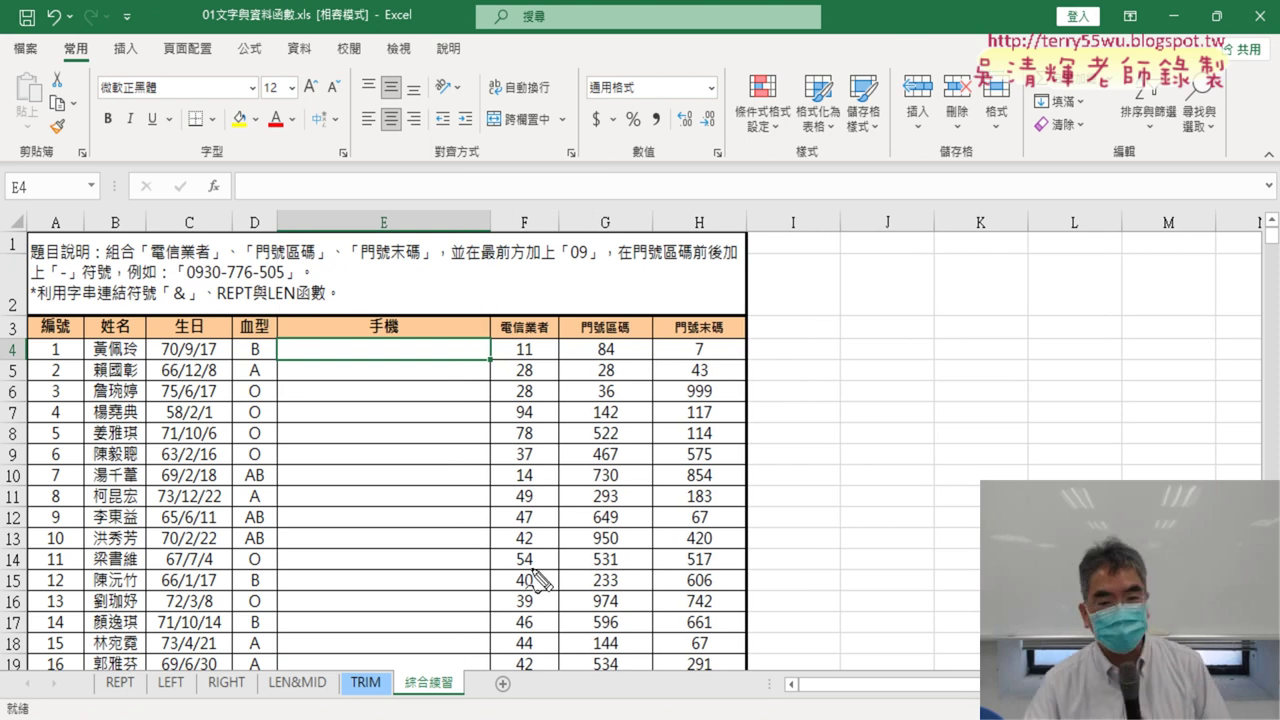
{"action": "left_click_drag", "start_coordinate": [443, 705], "coordinate": [455, 690]}
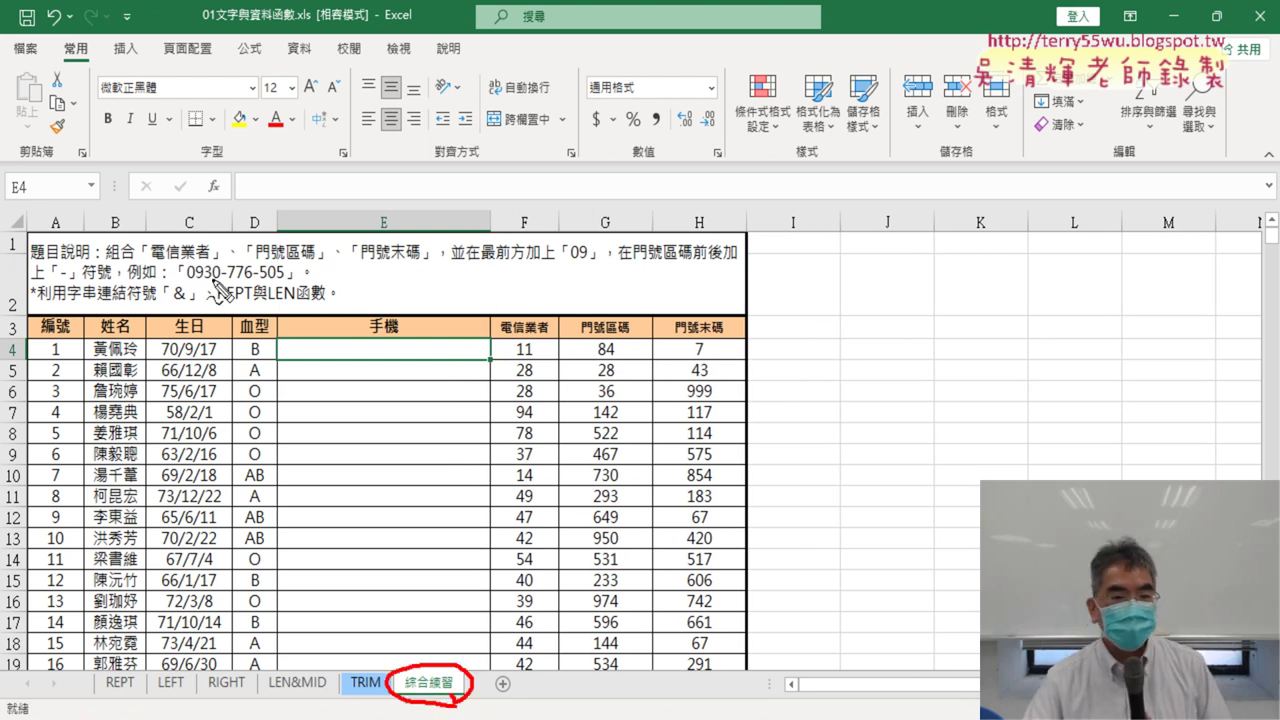
{"action": "left_click_drag", "start_coordinate": [186, 281], "coordinate": [296, 279]}
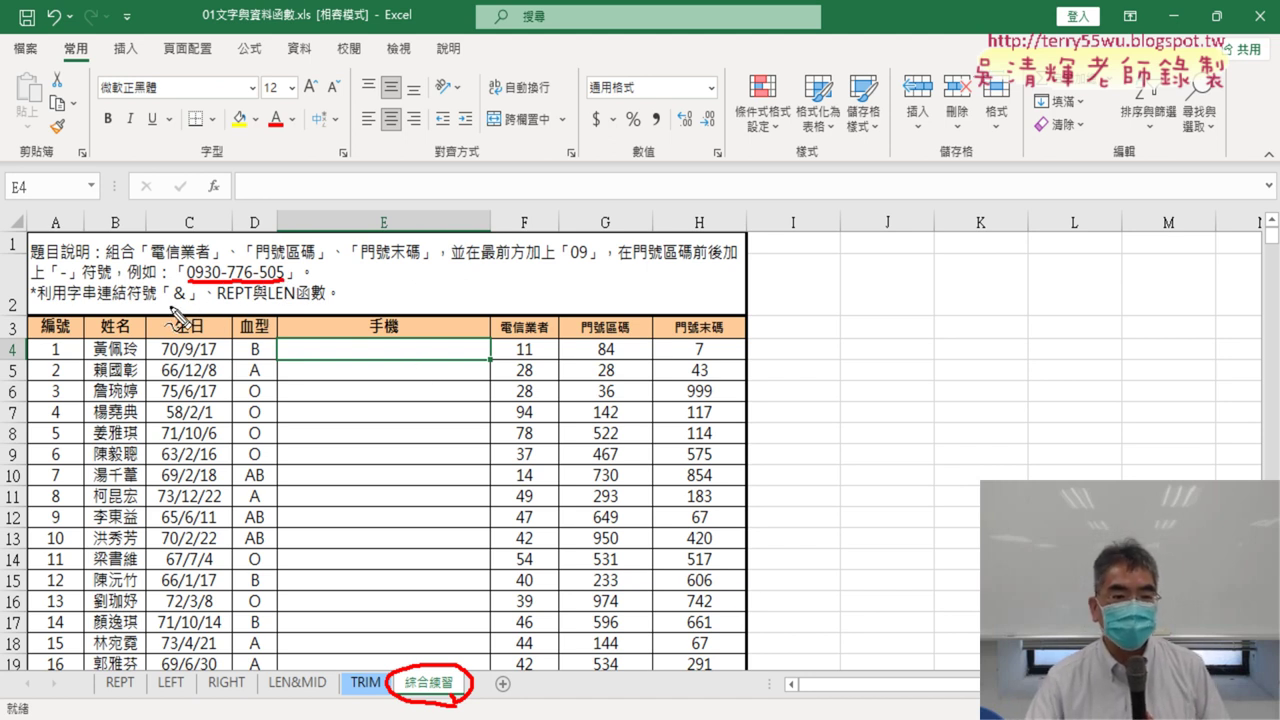
{"action": "left_click_drag", "start_coordinate": [172, 302], "coordinate": [186, 305]}
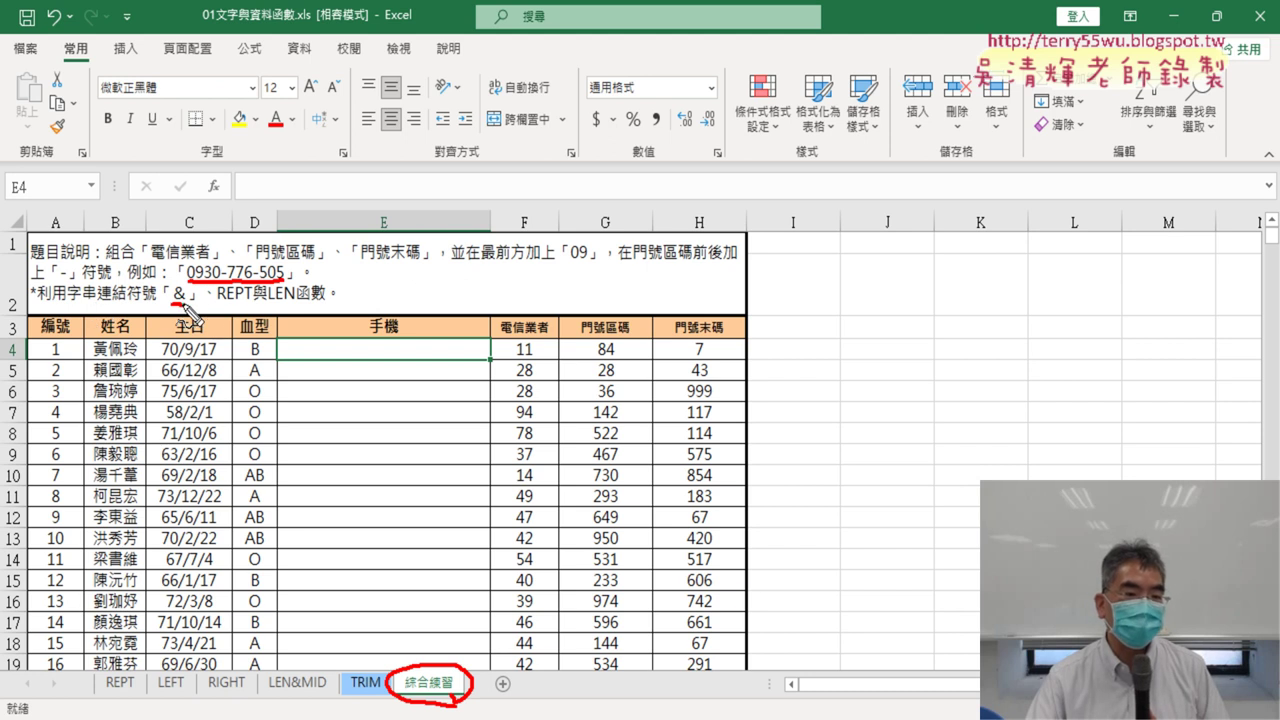
{"action": "left_click_drag", "start_coordinate": [217, 305], "coordinate": [305, 307]}
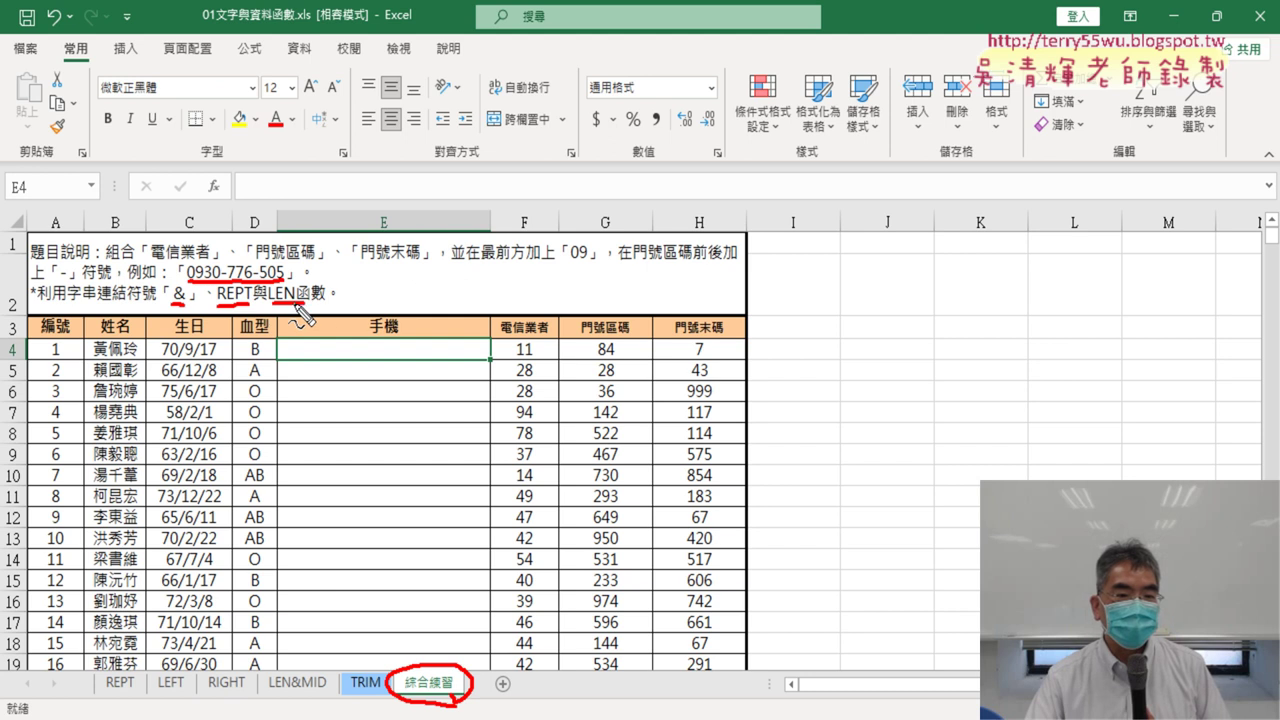
{"action": "mouse_move", "coordinate": [183, 282]}
{"action": "left_mouse_down"}
{"action": "mouse_move", "coordinate": [287, 257]}
{"action": "mouse_move", "coordinate": [286, 284]}
{"action": "left_mouse_up"}
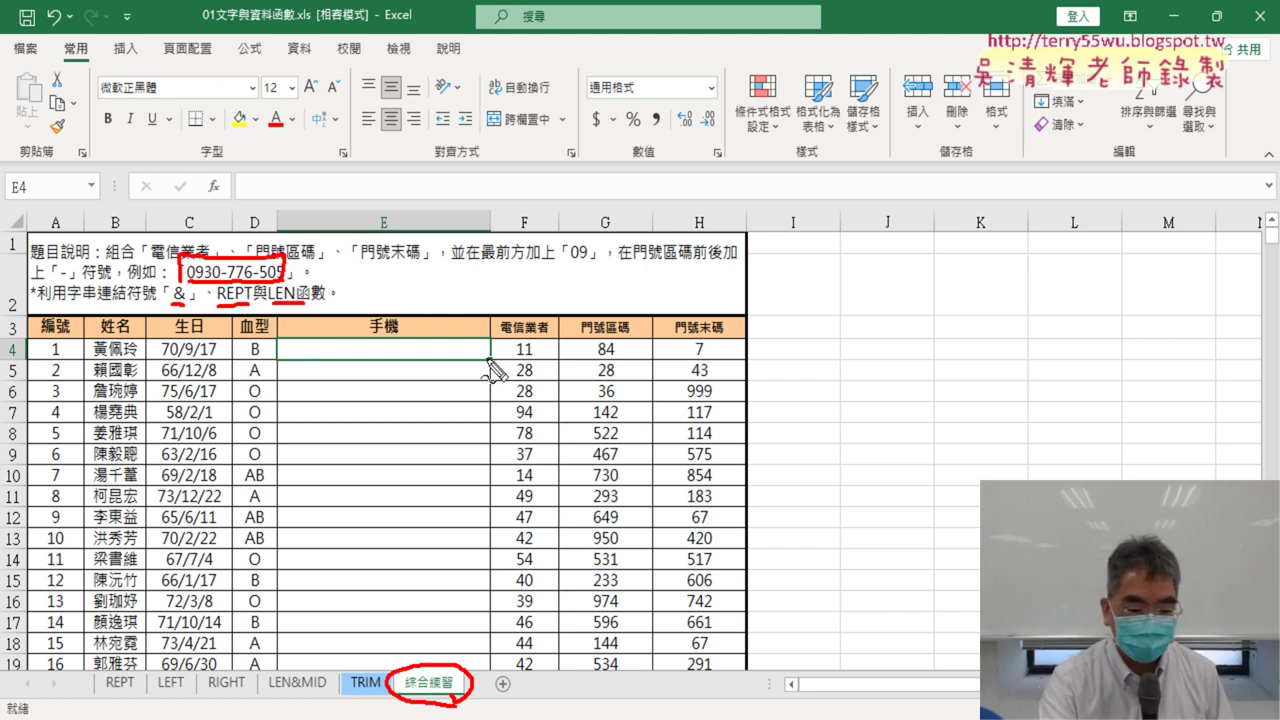
{"action": "key", "text": "Escape"}
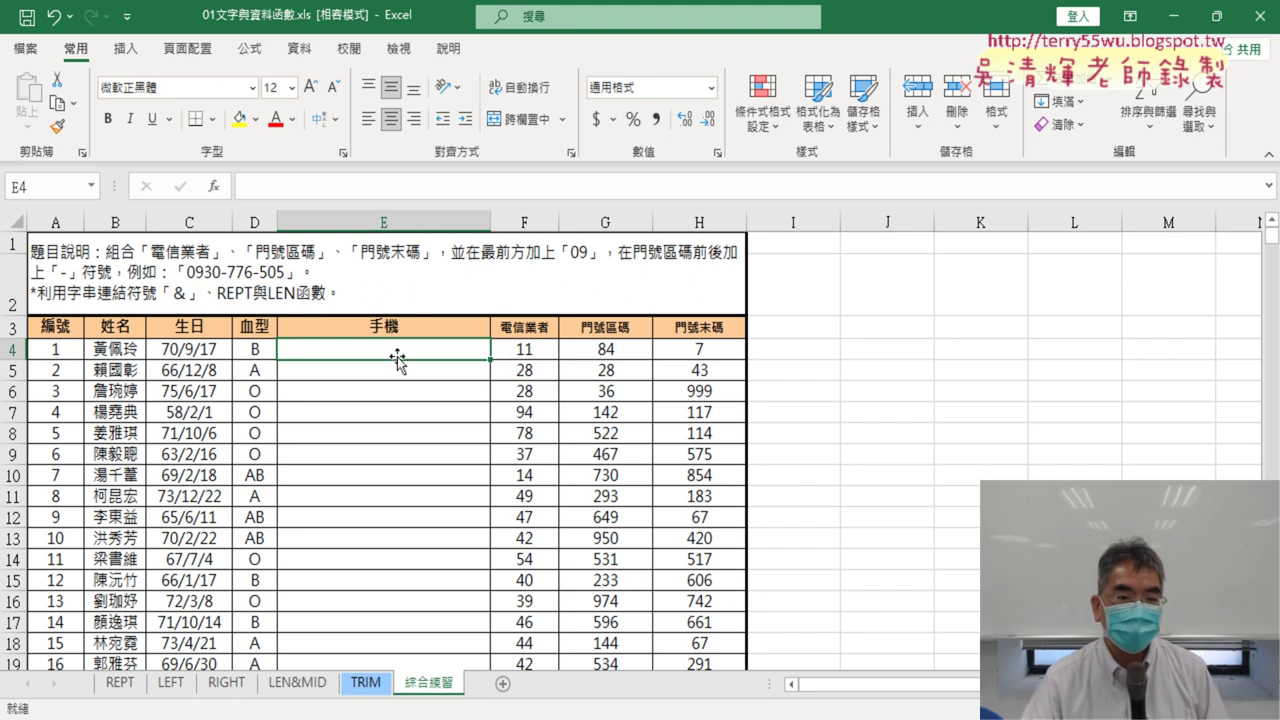
{"action": "type", "text": "0"}
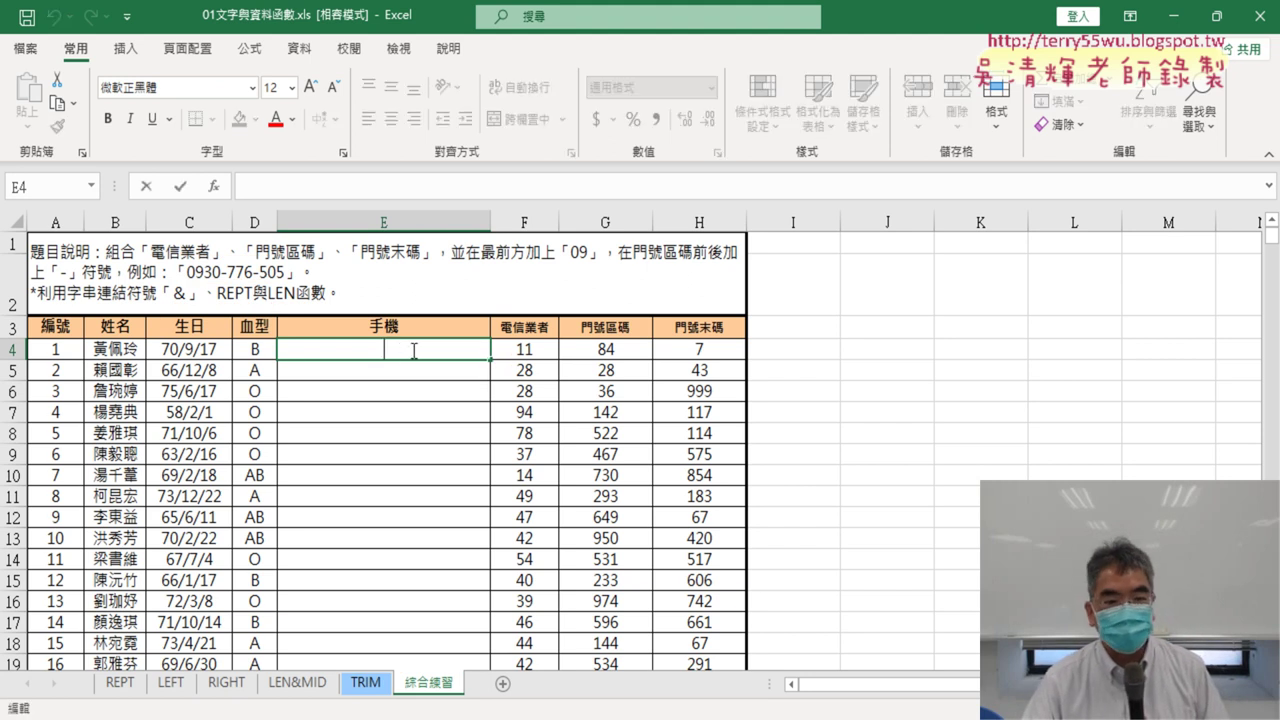
{"action": "type", "text": "9"}
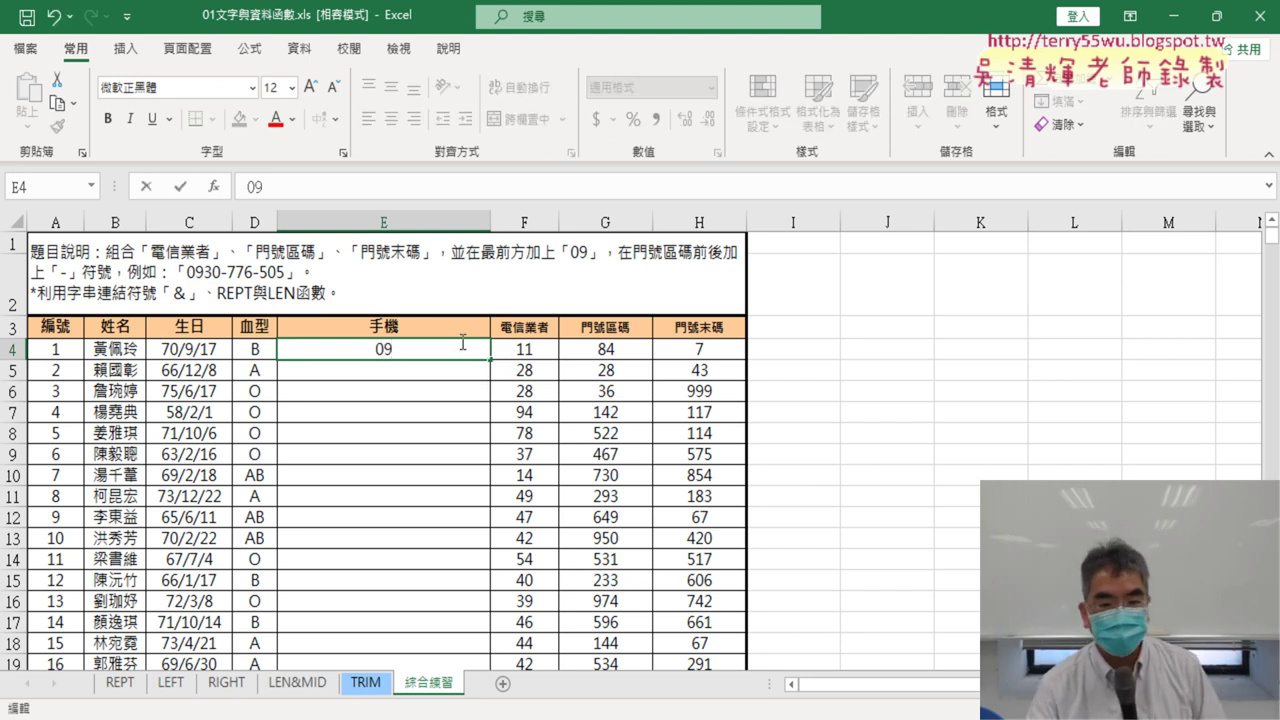
{"action": "type", "text": "11-"}
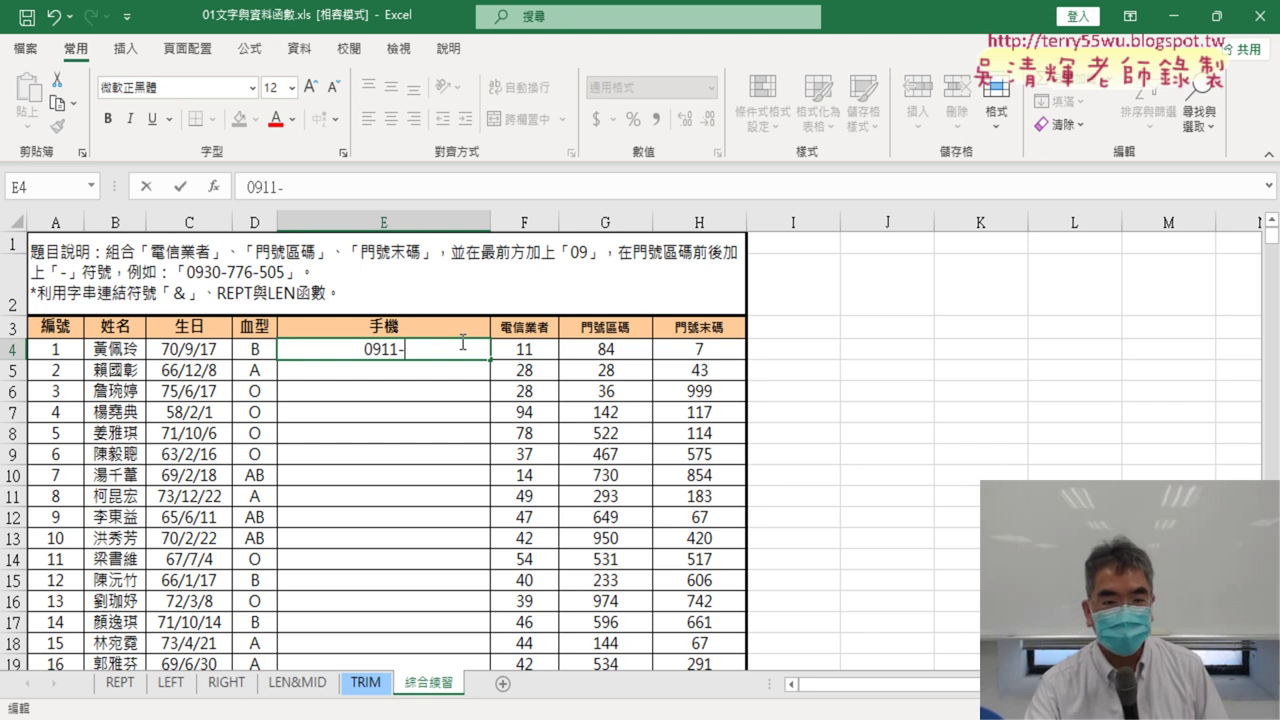
{"action": "type", "text": "0"}
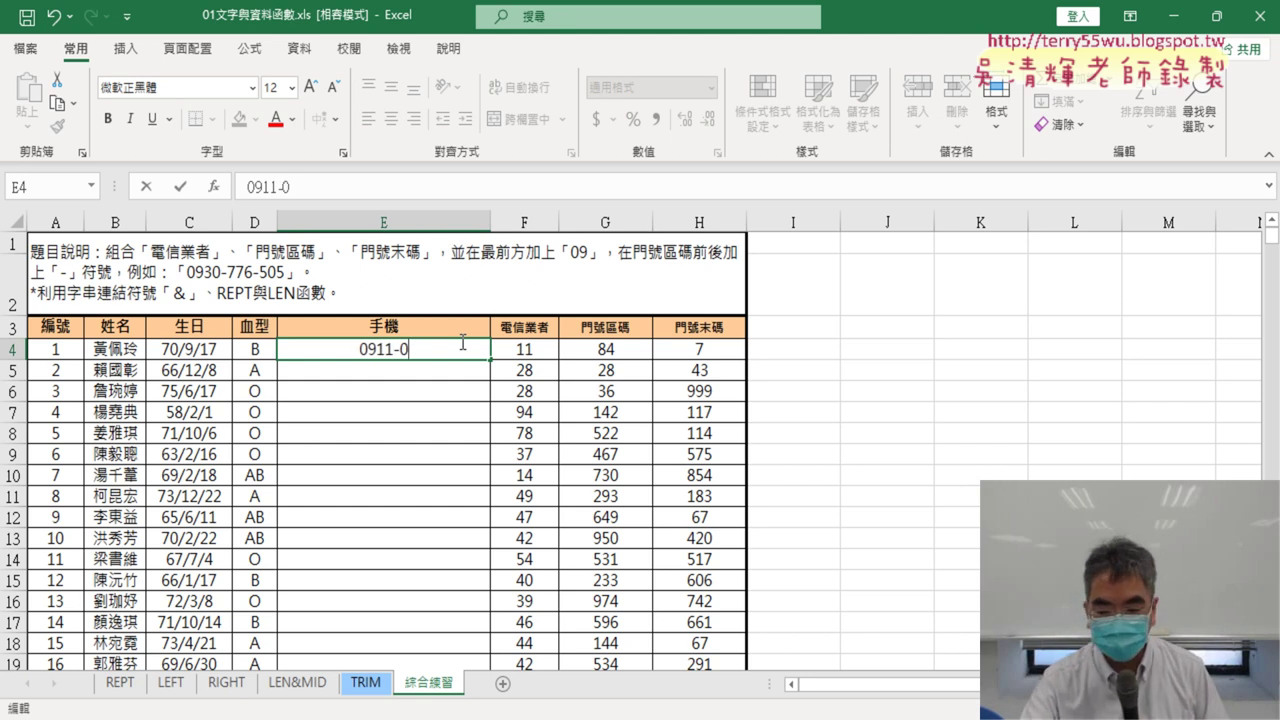
{"action": "type", "text": "84"}
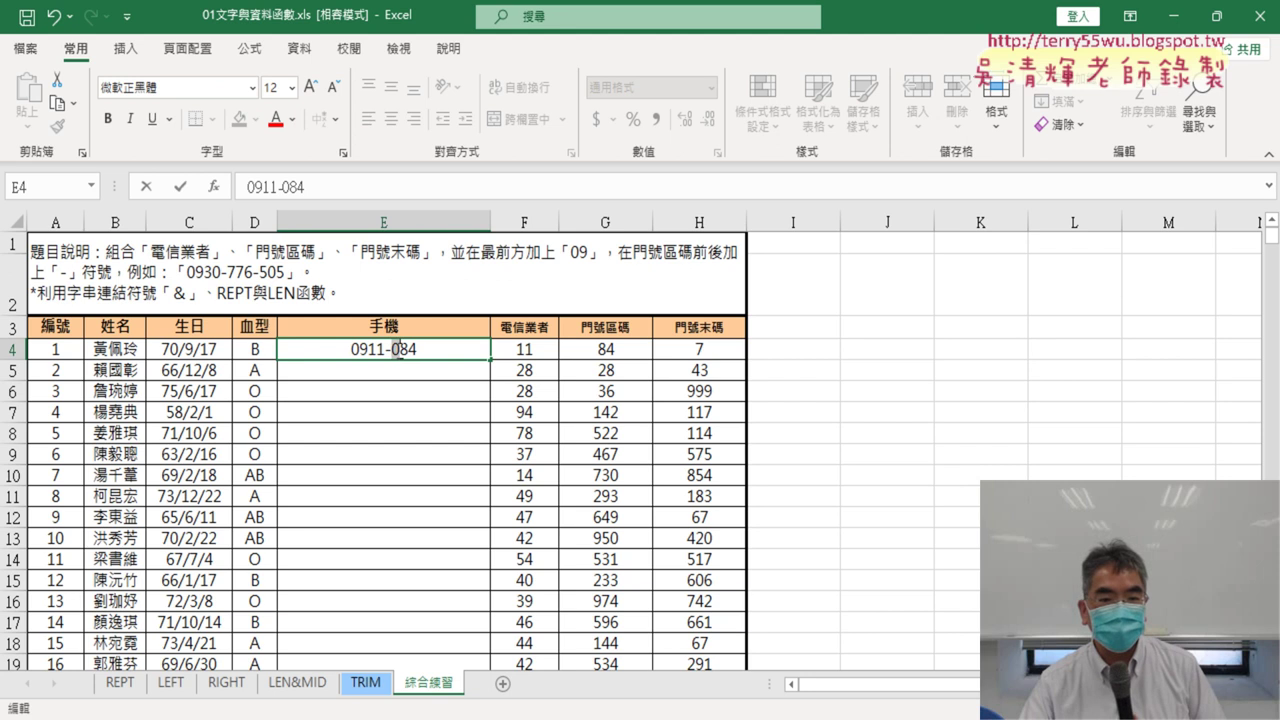
{"action": "left_click_drag", "start_coordinate": [398, 350], "coordinate": [420, 349]}
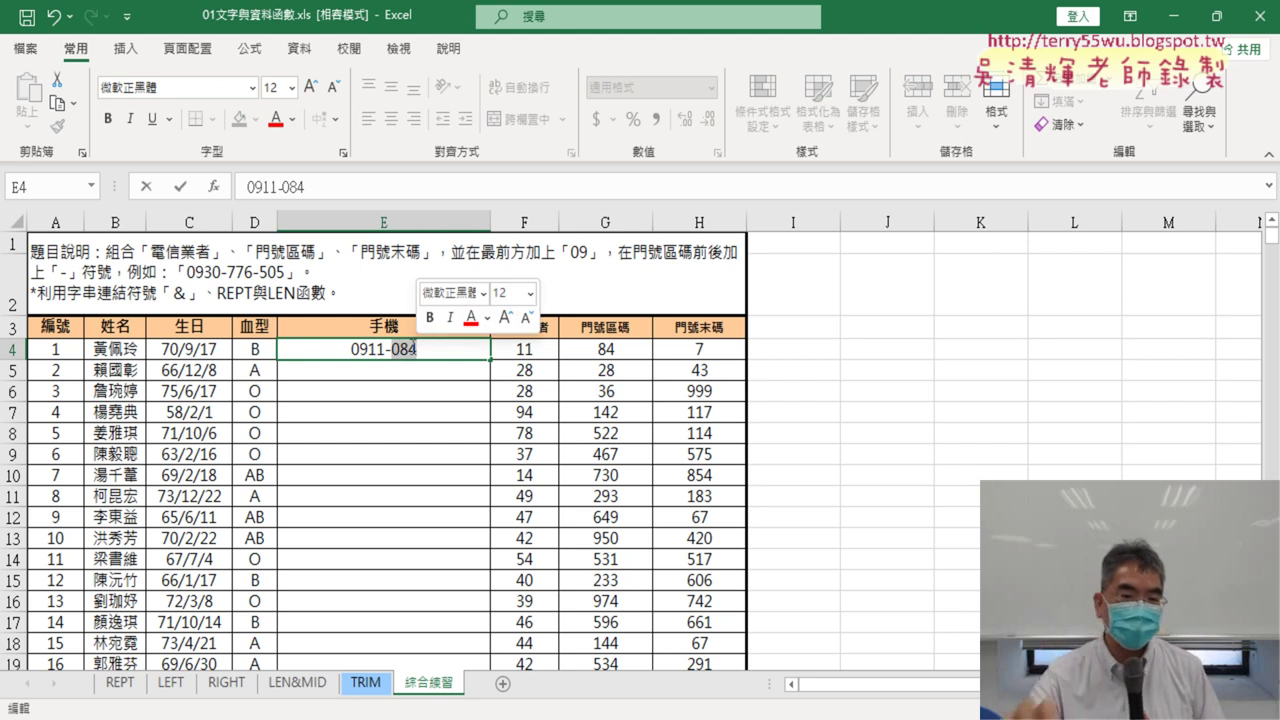
{"action": "left_click", "coordinate": [438, 348]}
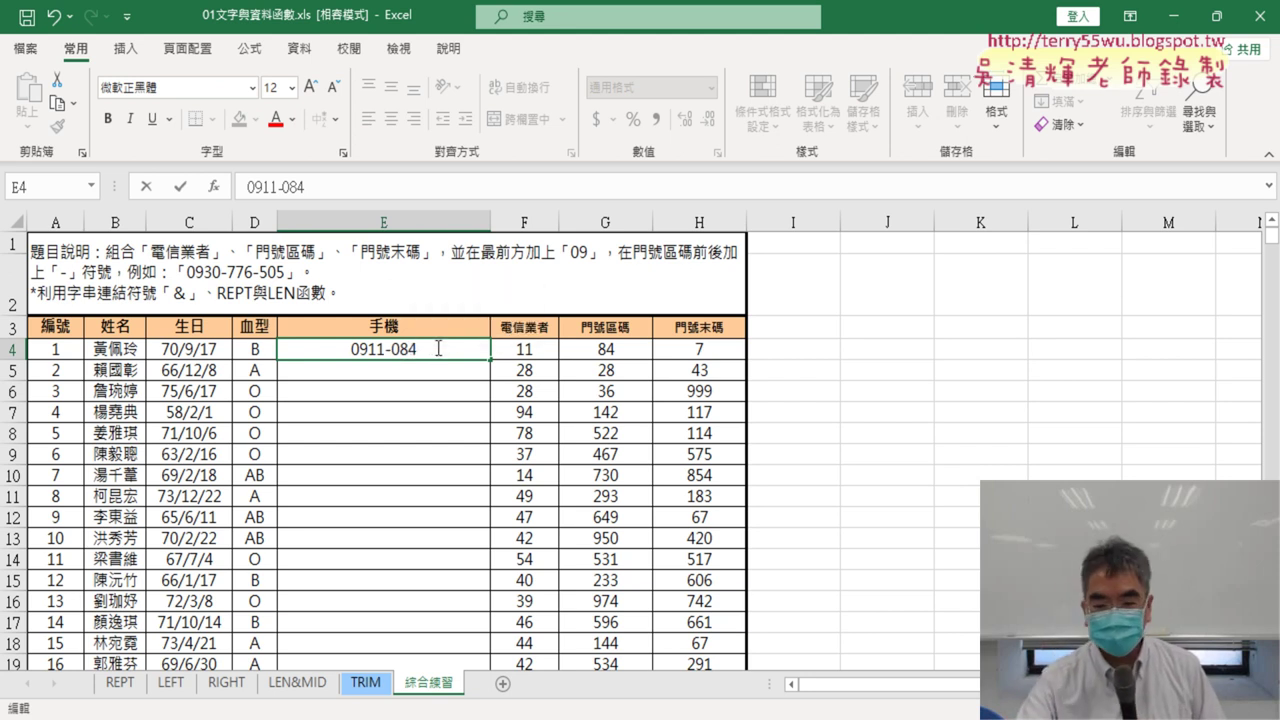
{"action": "type", "text": "-"}
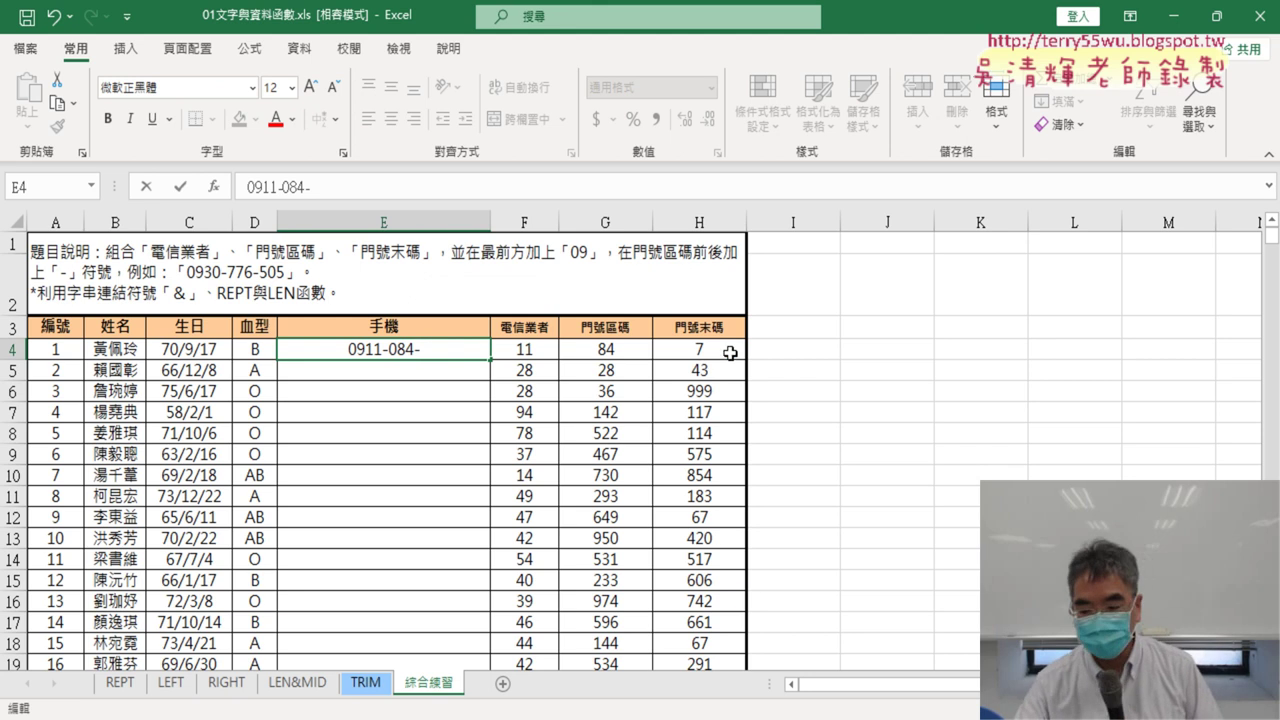
{"action": "type", "text": "007"}
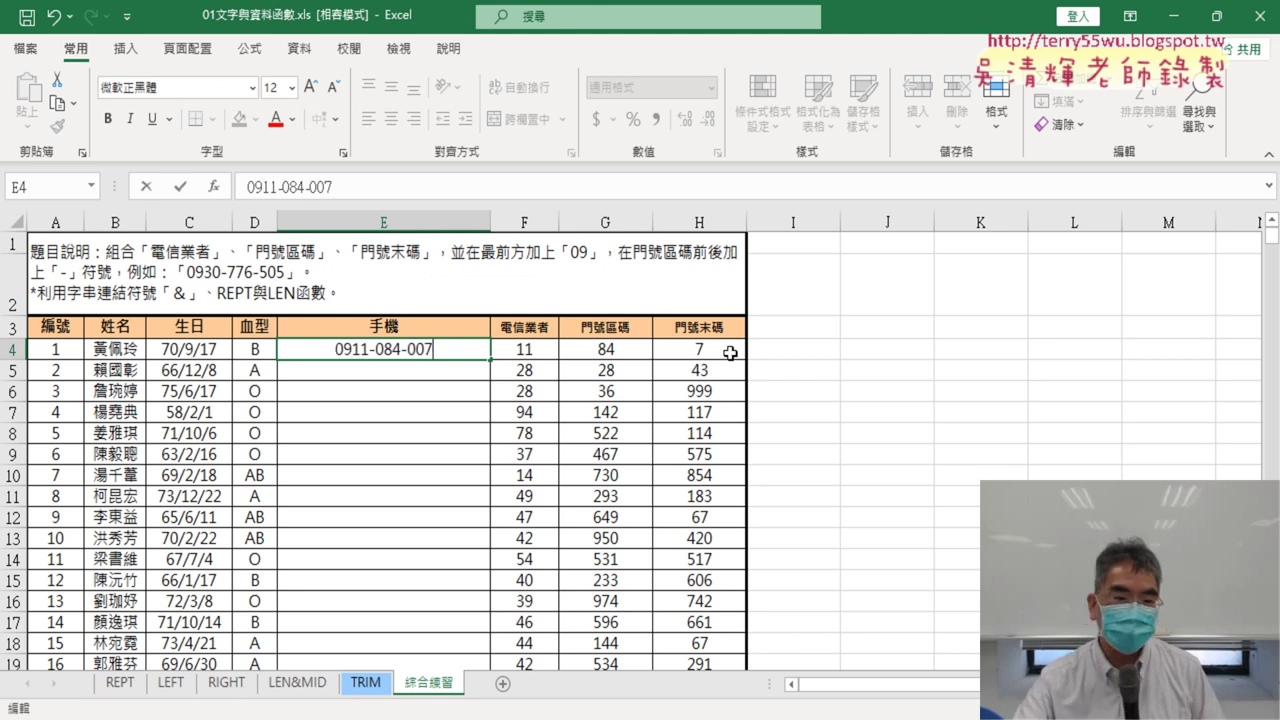
{"action": "key", "text": "Return"}
{"action": "left_click", "coordinate": [440, 351]}
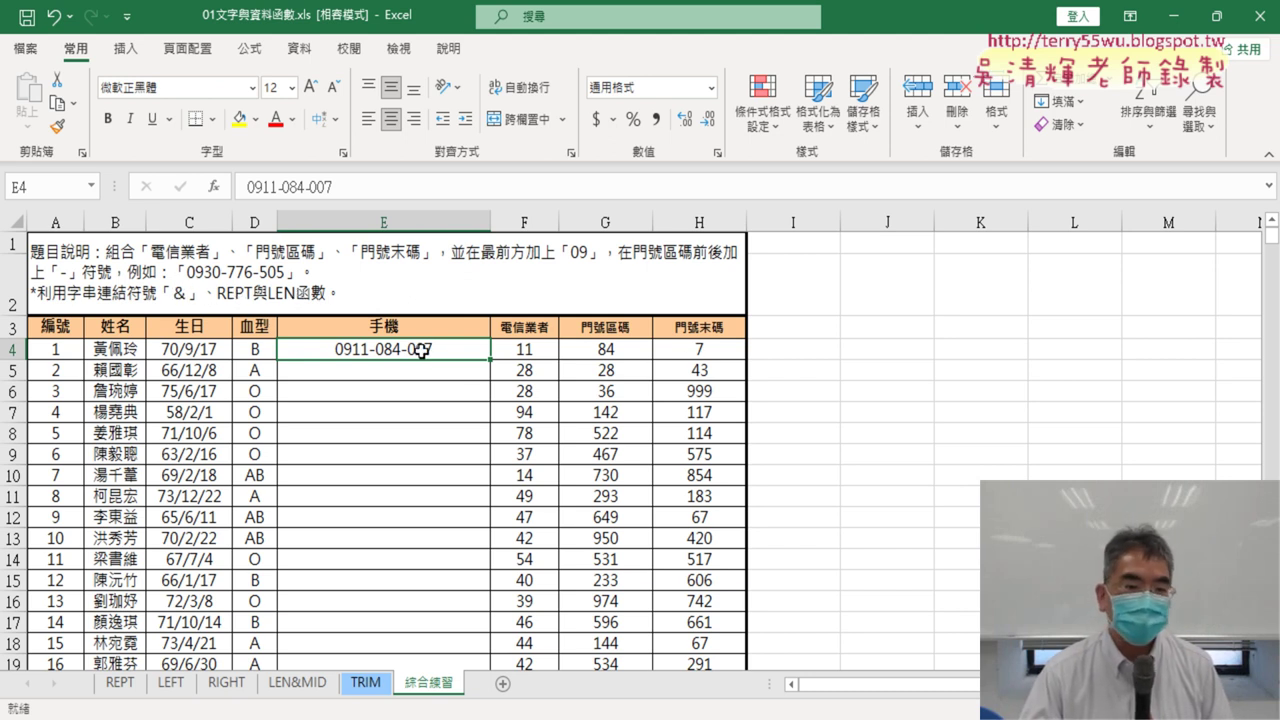
{"action": "key", "text": "Delete"}
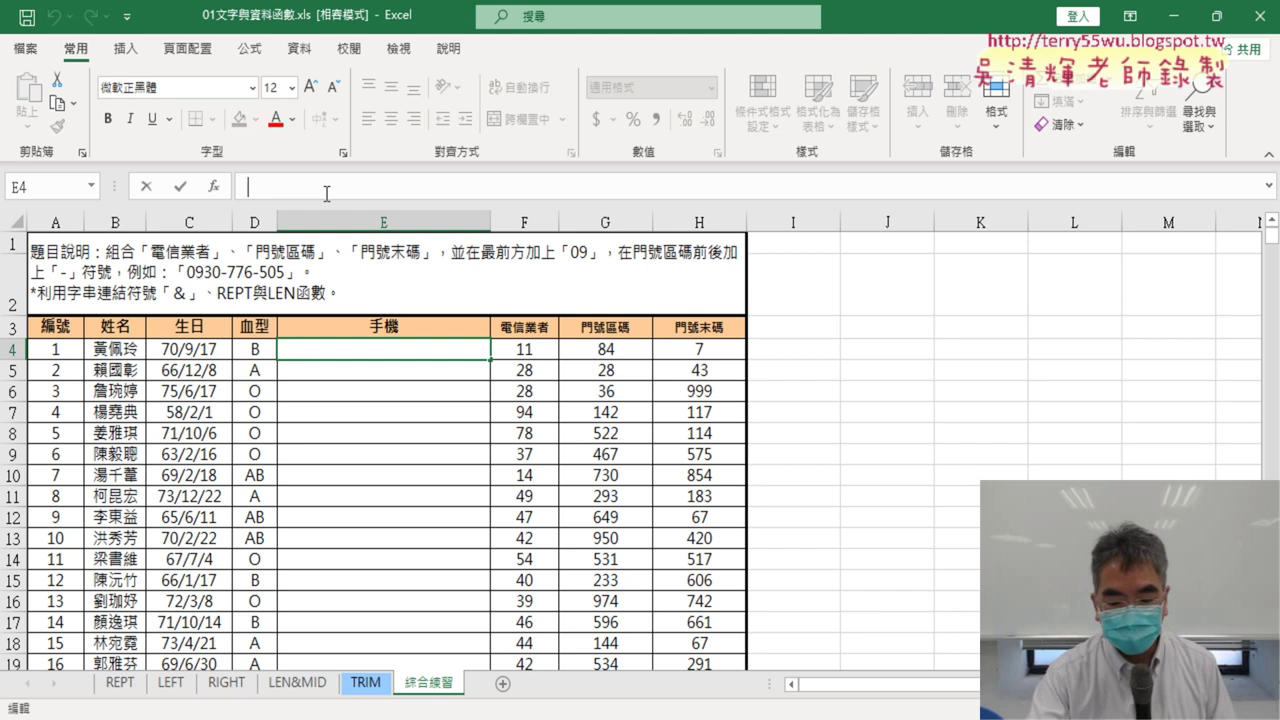
Enter the formula ="09"&F4 in E4 so it displays 0911.
{"action": "type", "text": "="}
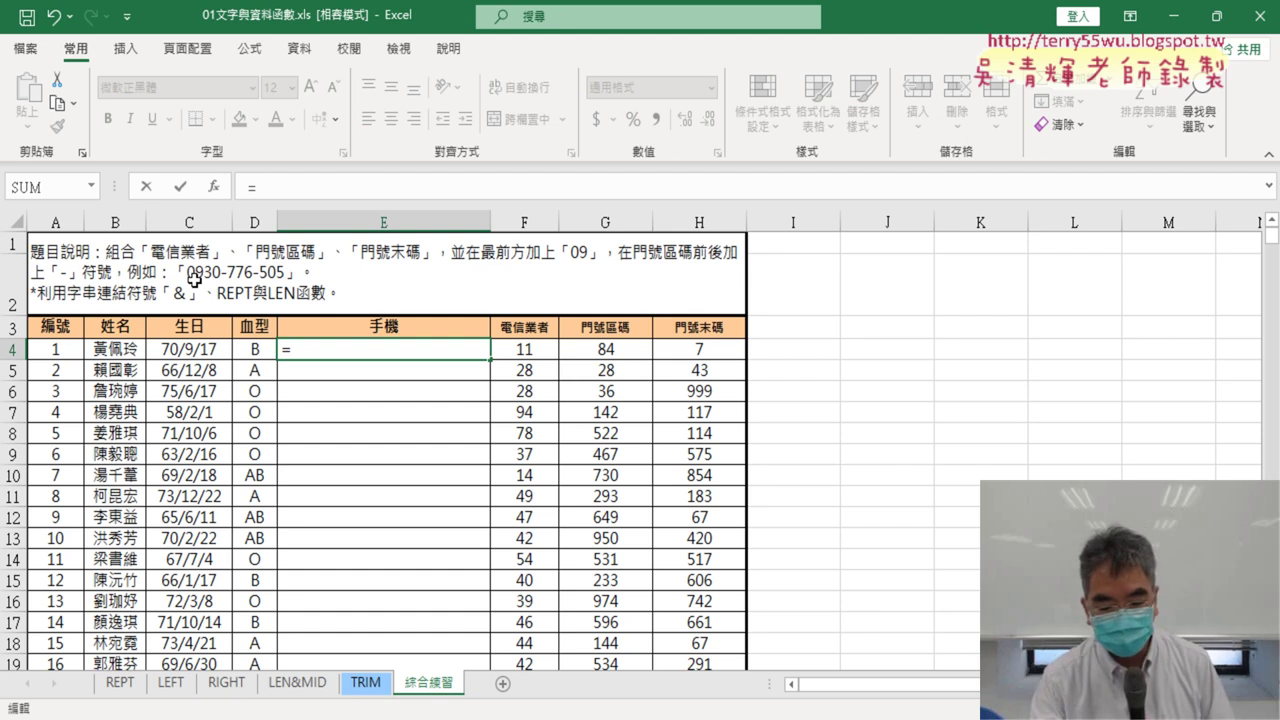
{"action": "type", "text": "\""}
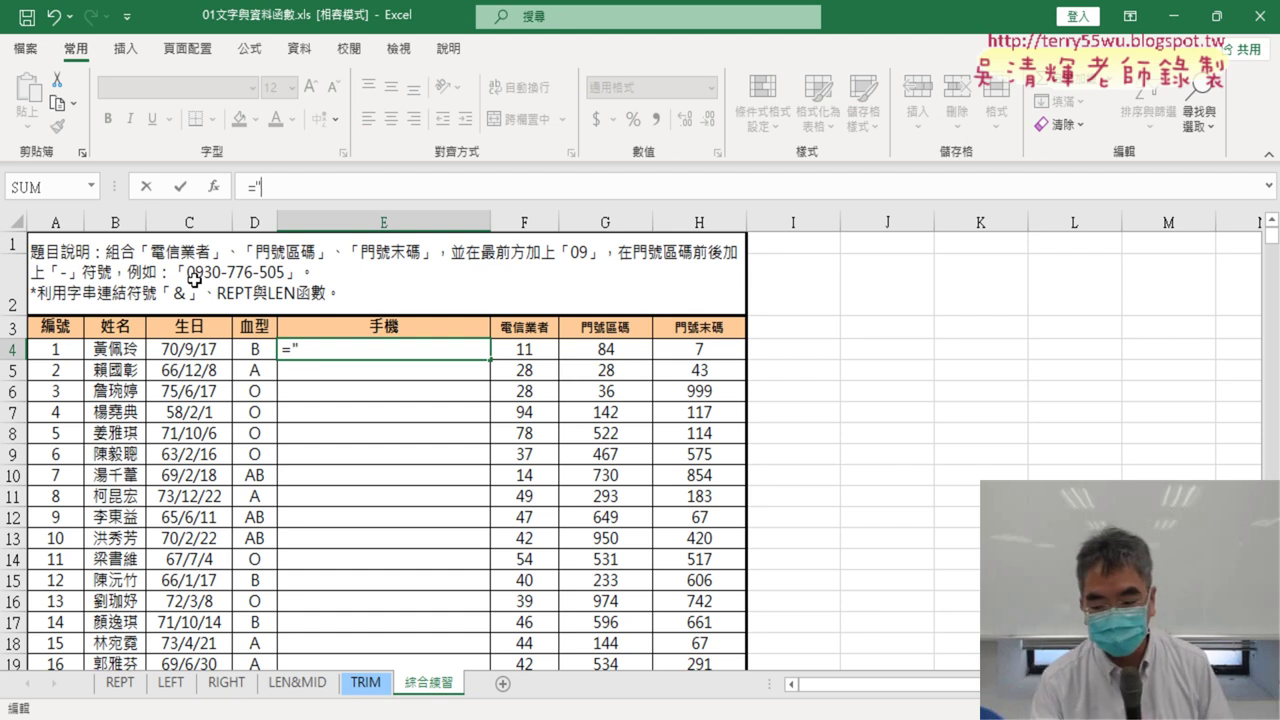
{"action": "type", "text": "09"}
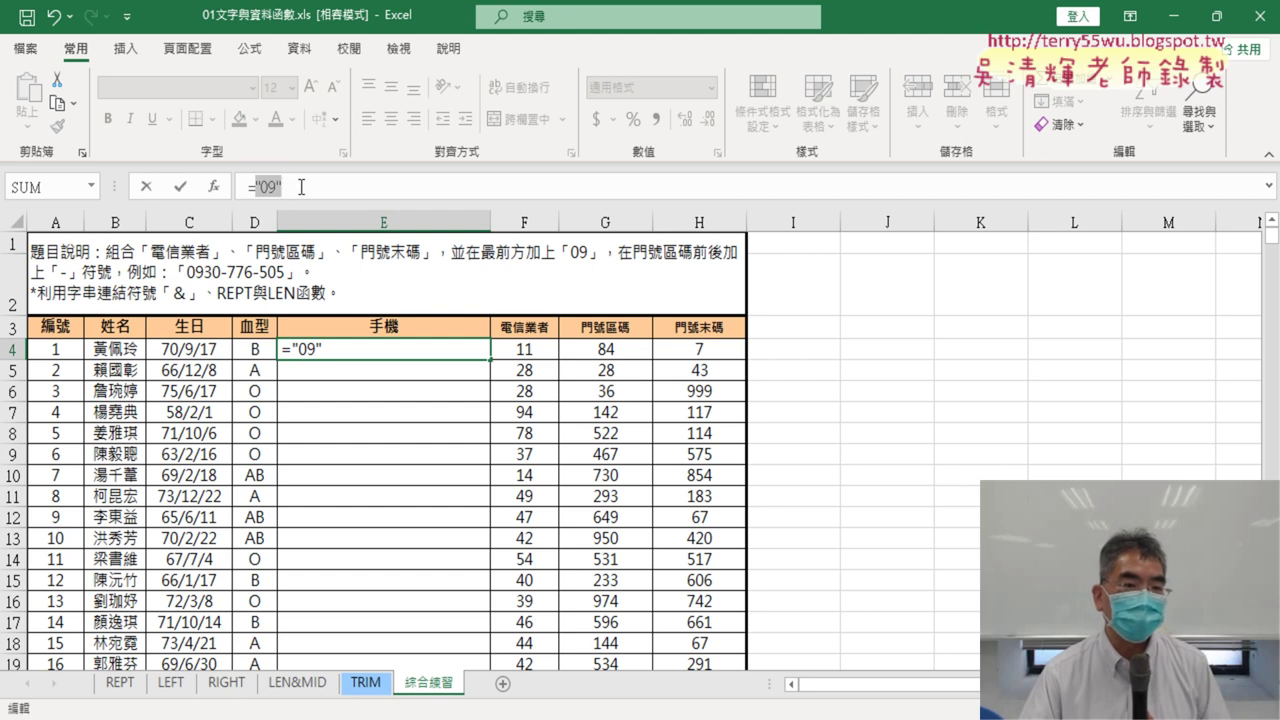
{"action": "left_click", "coordinate": [301, 187]}
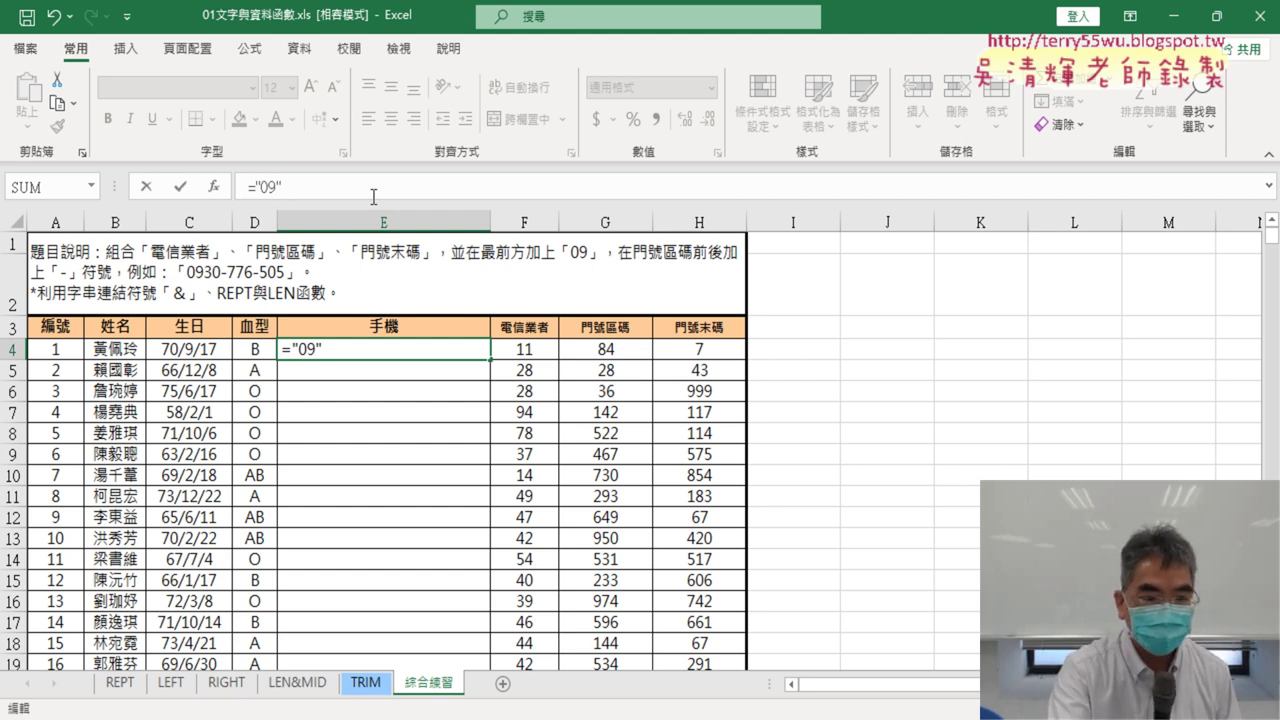
{"action": "type", "text": "&"}
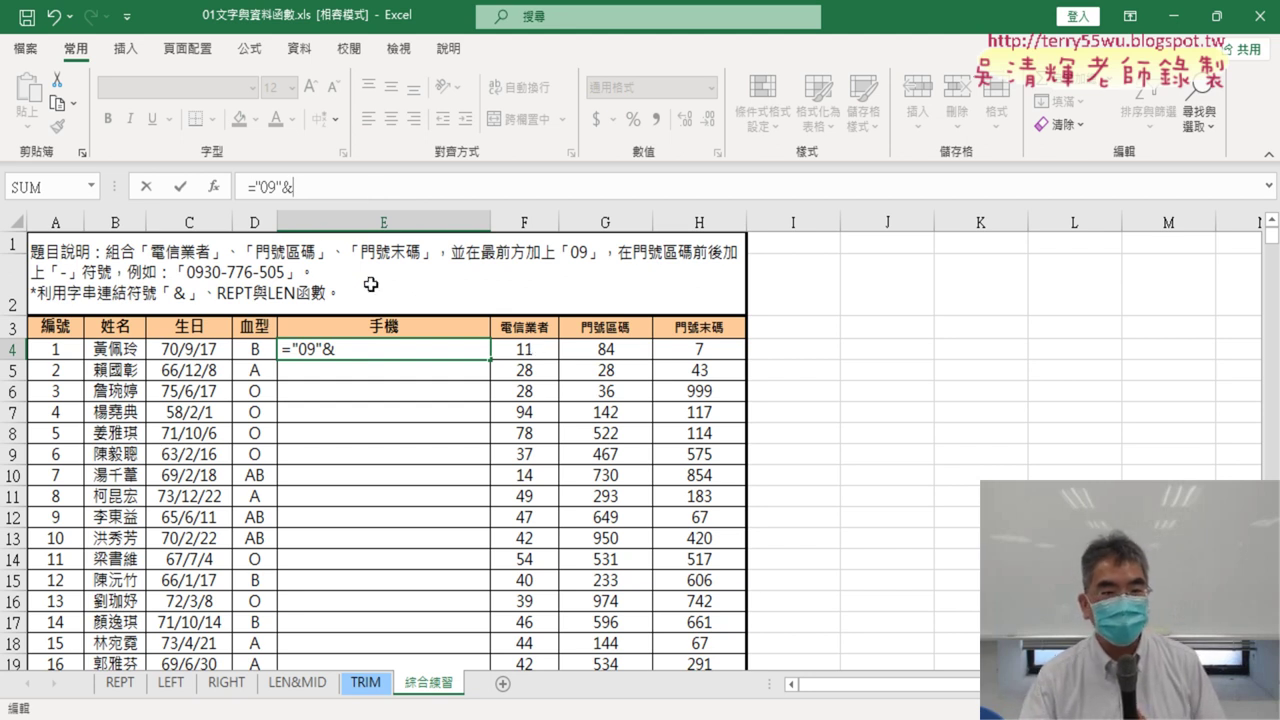
{"action": "left_click", "coordinate": [532, 347]}
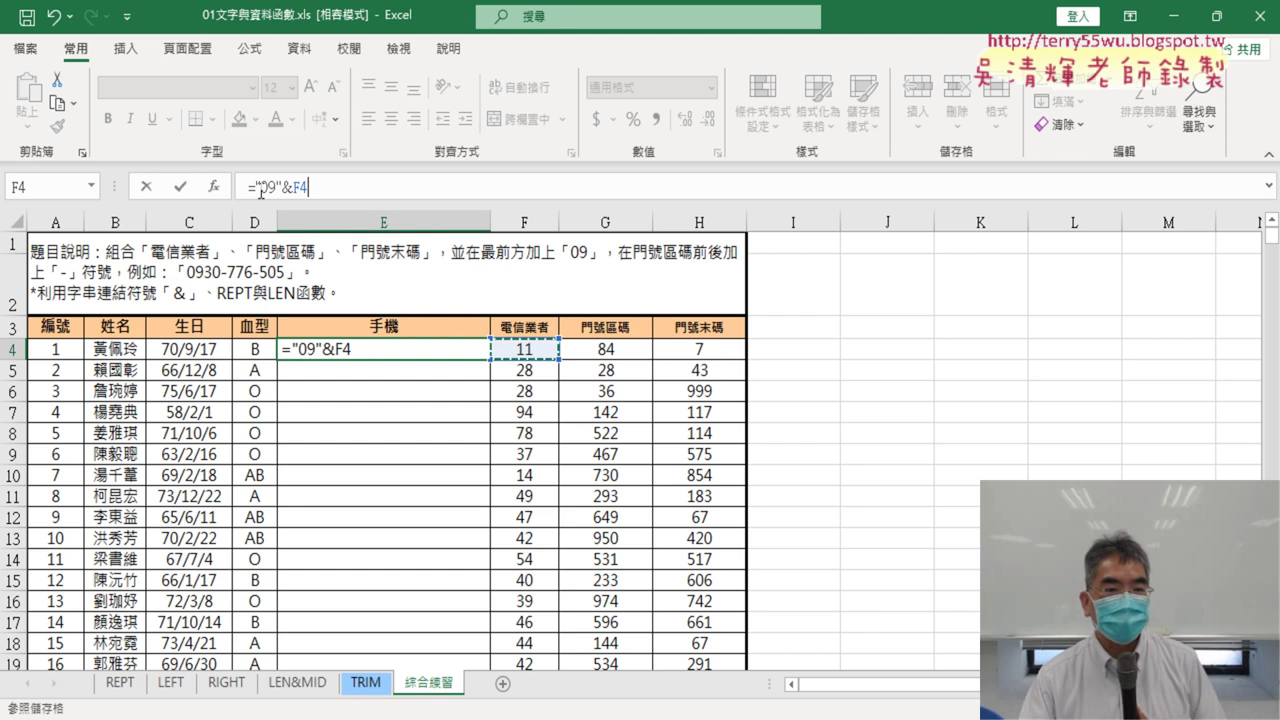
{"action": "left_click", "coordinate": [182, 188]}
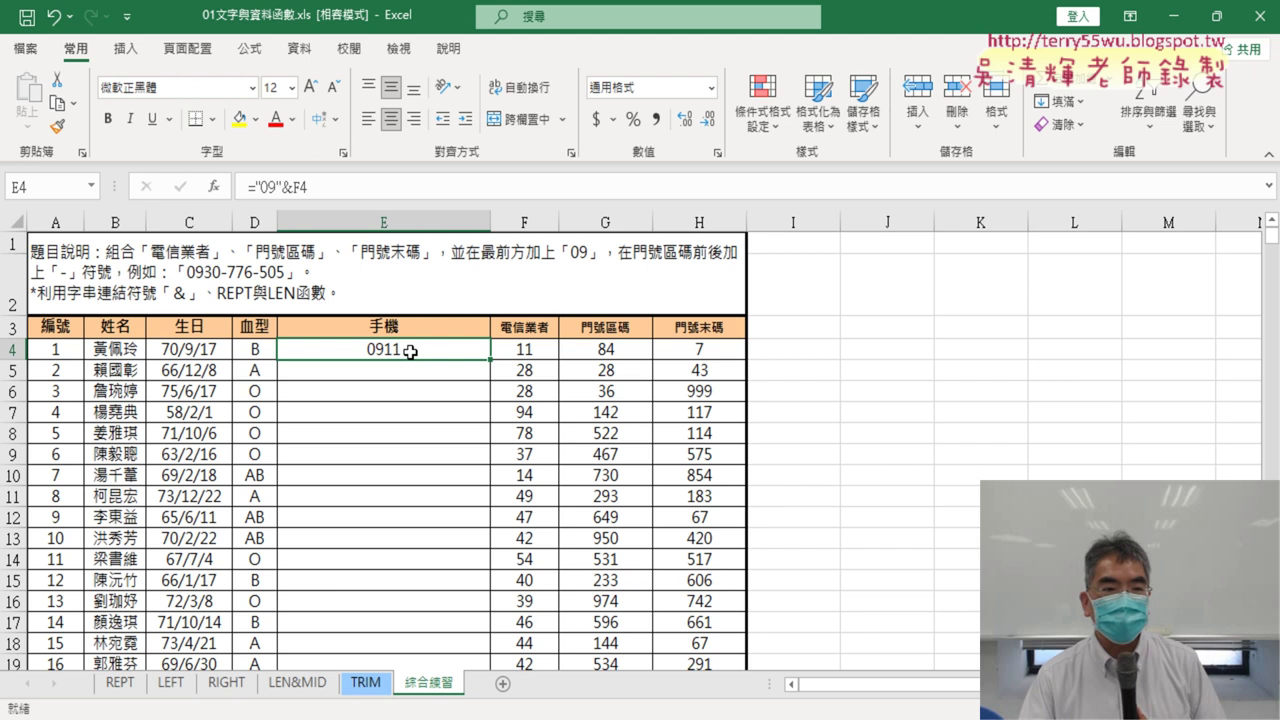
Extend E4's formula with &"-"&"0"&G4 so it displays 0911-084.
{"action": "left_click", "coordinate": [370, 191]}
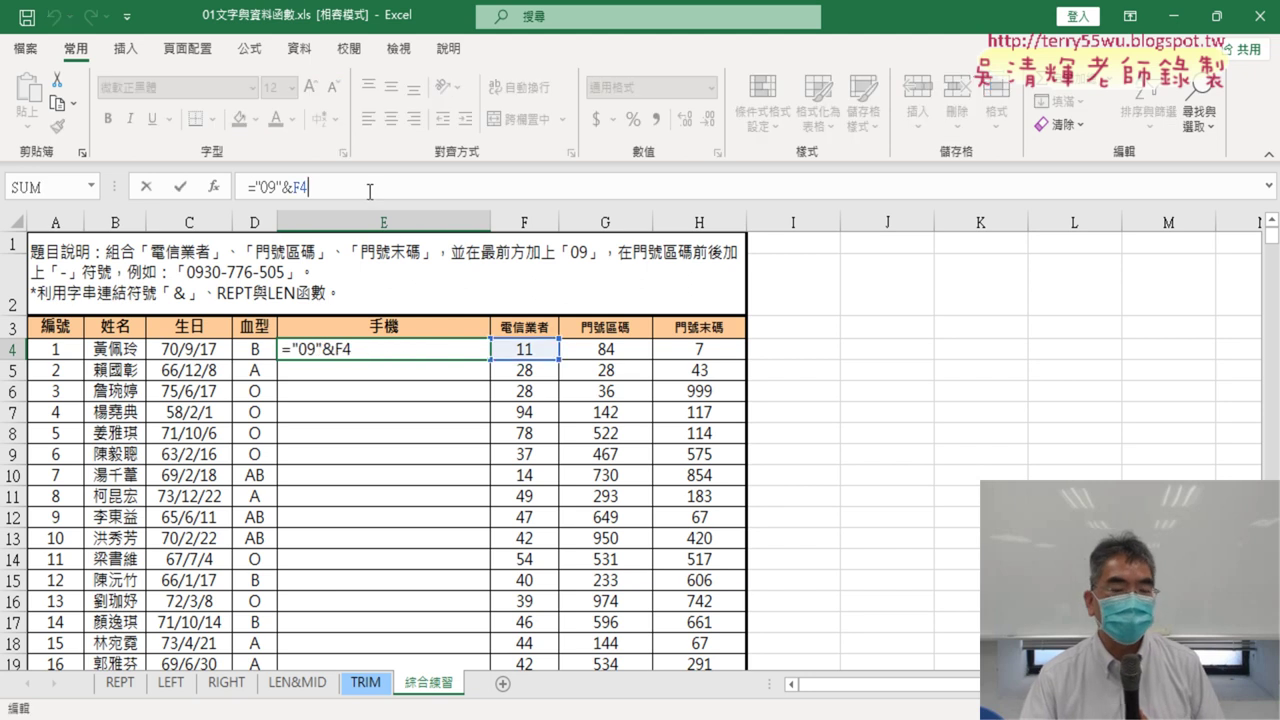
{"action": "type", "text": "&"}
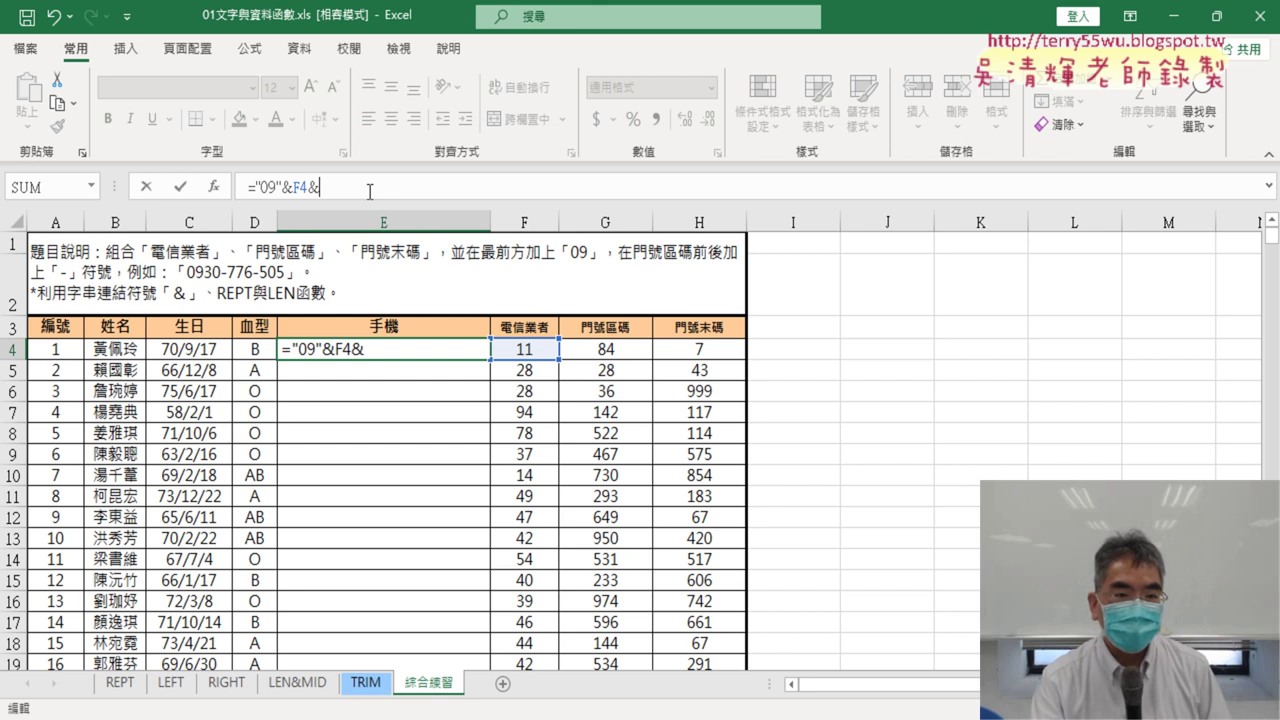
{"action": "type", "text": "\""}
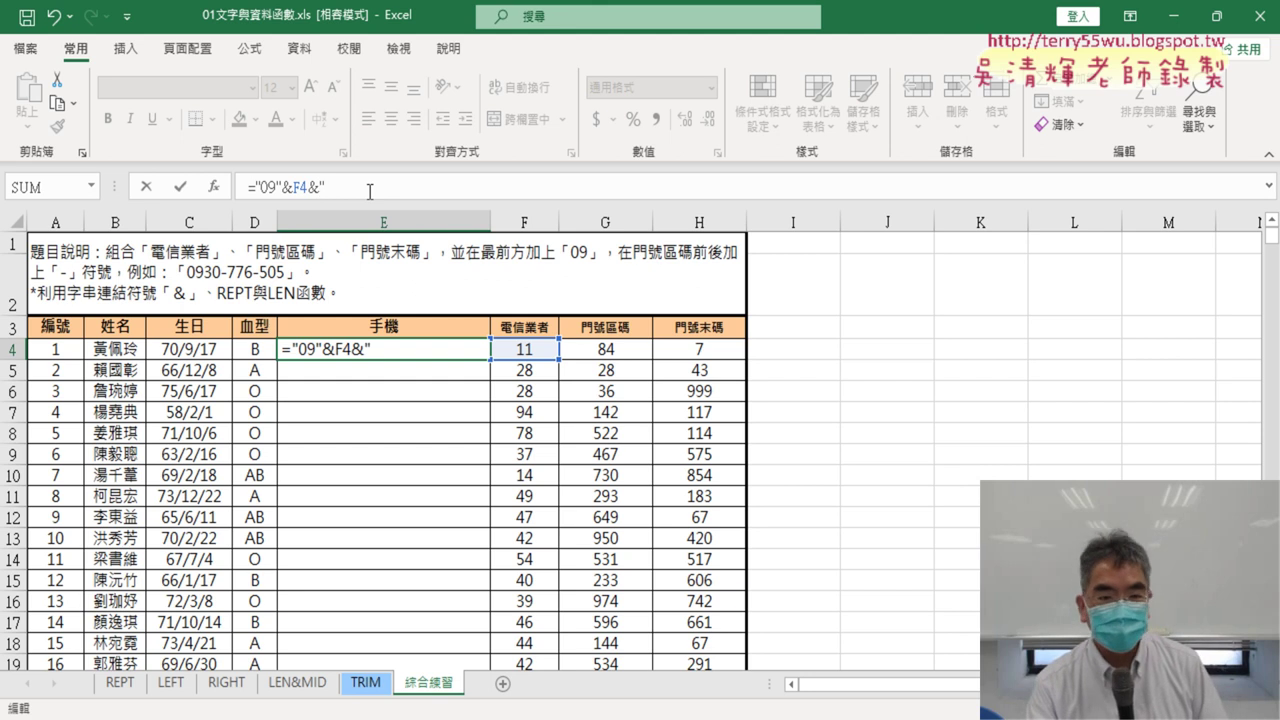
{"action": "type", "text": "-"}
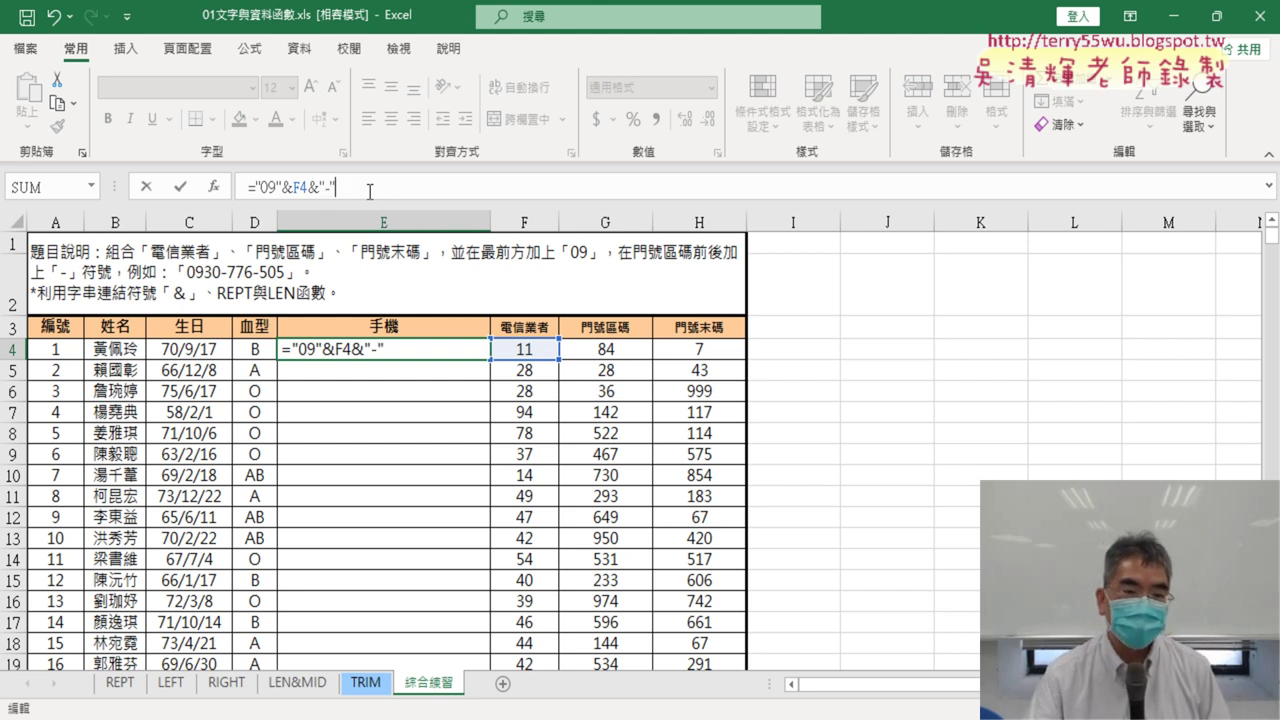
{"action": "left_click", "coordinate": [180, 186]}
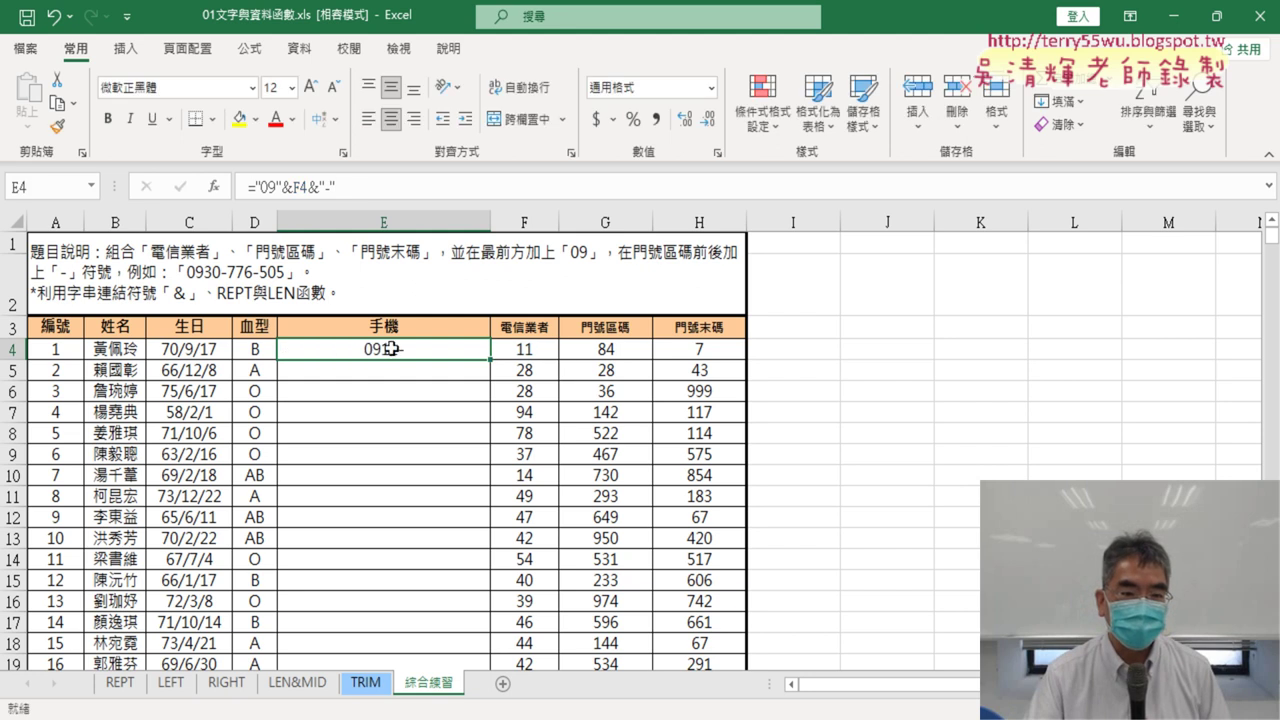
{"action": "left_click", "coordinate": [395, 189]}
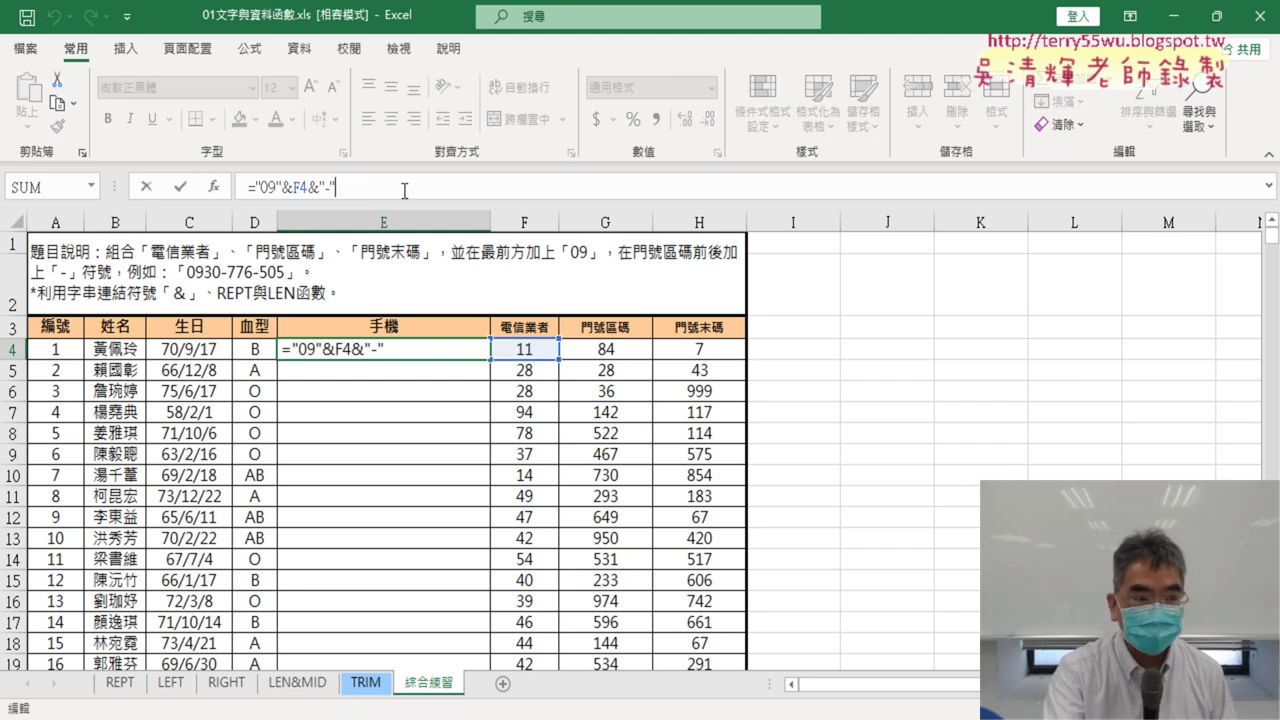
{"action": "type", "text": "&"}
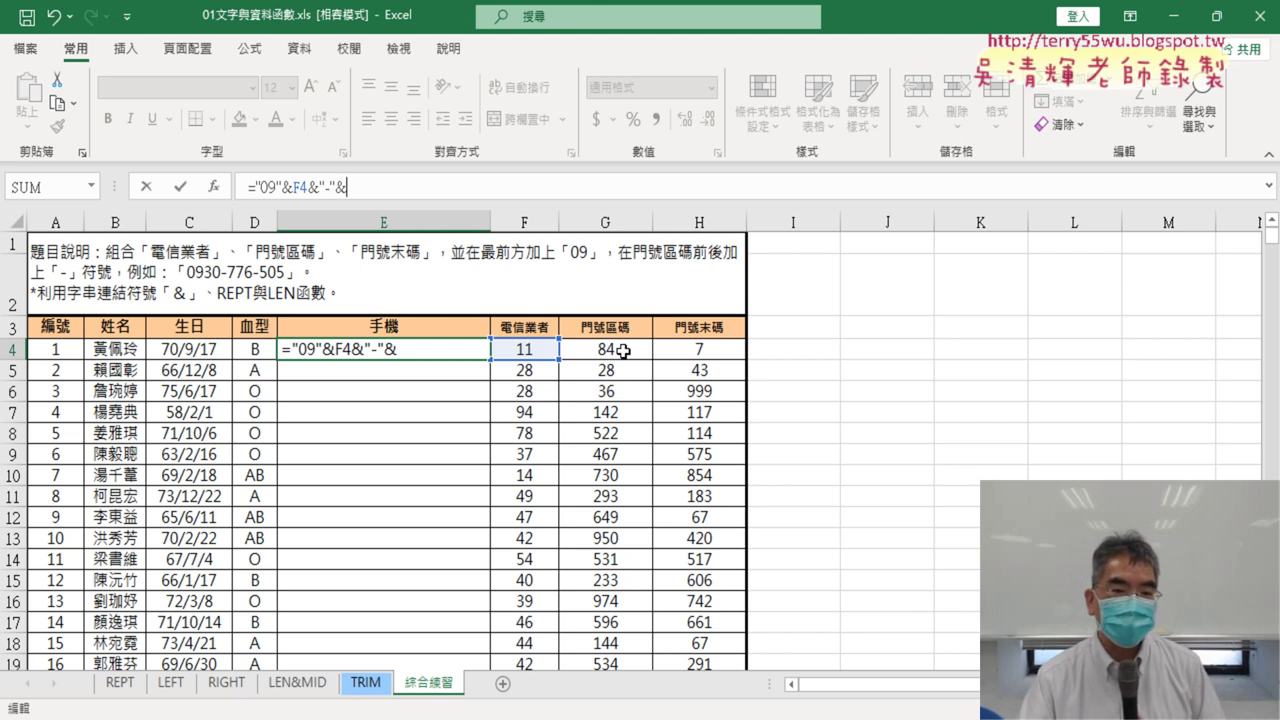
{"action": "type", "text": "\""}
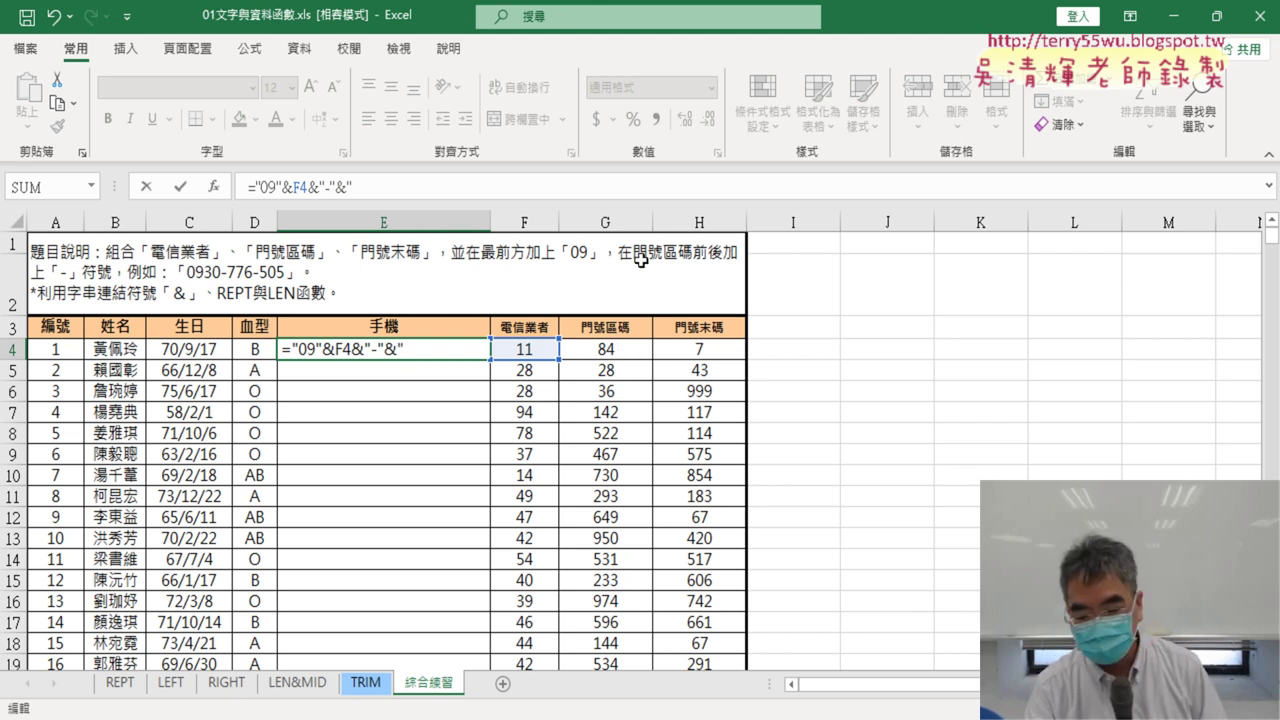
{"action": "type", "text": "0\""}
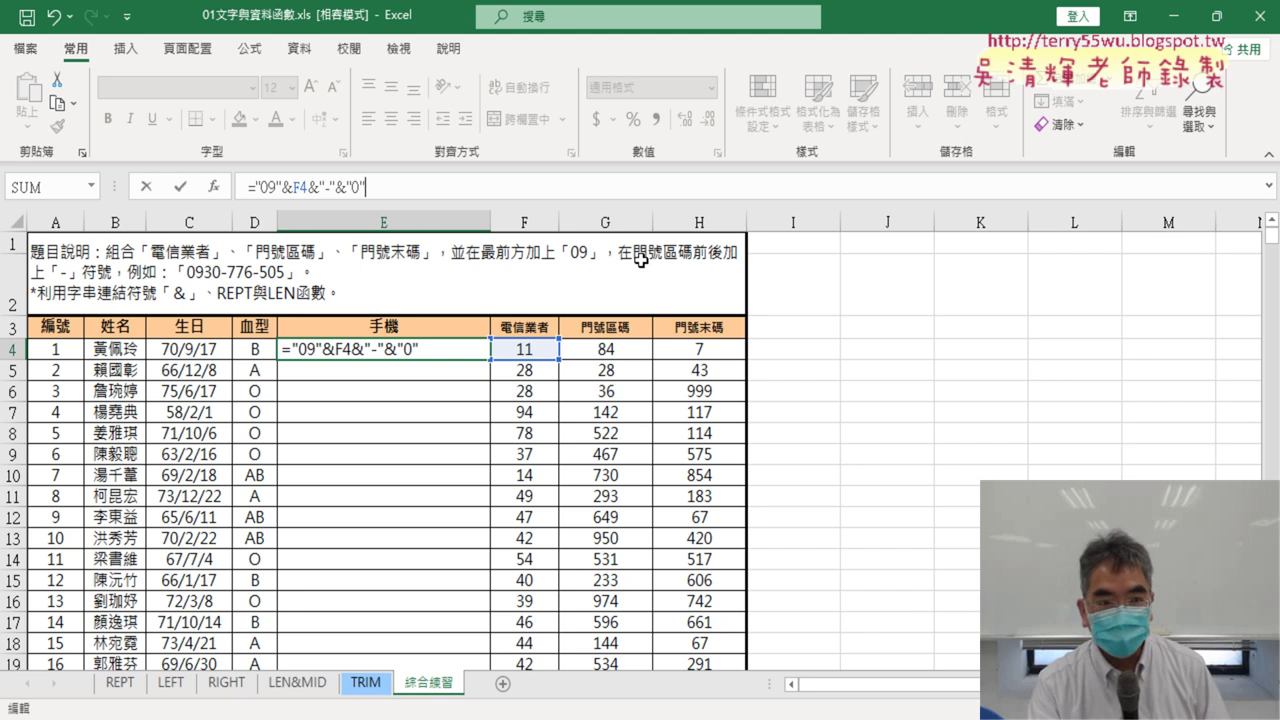
{"action": "type", "text": "&"}
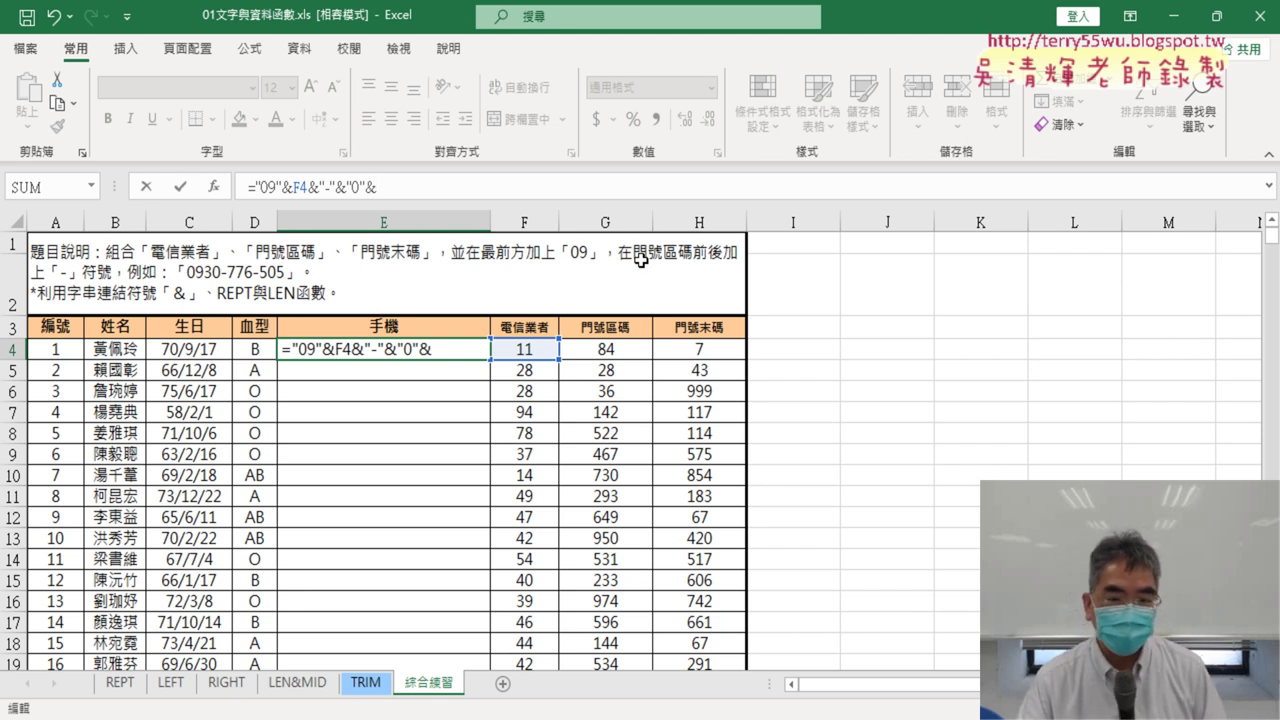
{"action": "left_click", "coordinate": [617, 349]}
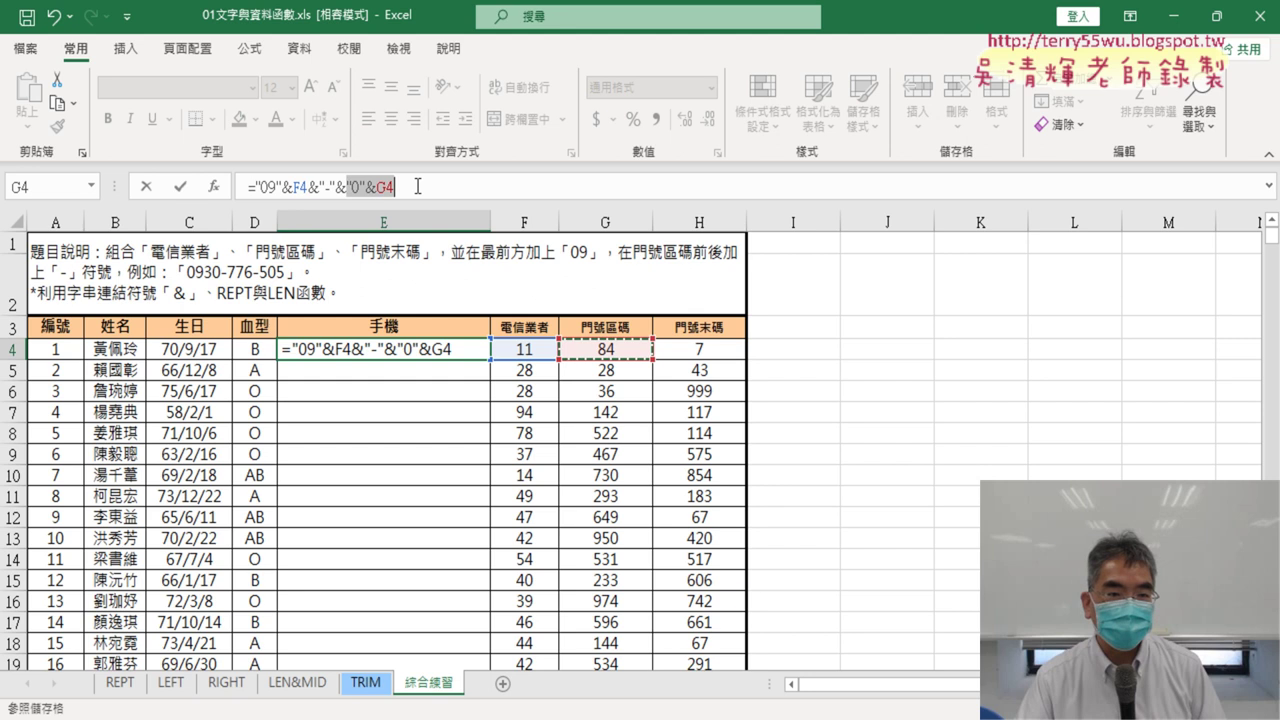
{"action": "left_click", "coordinate": [180, 186]}
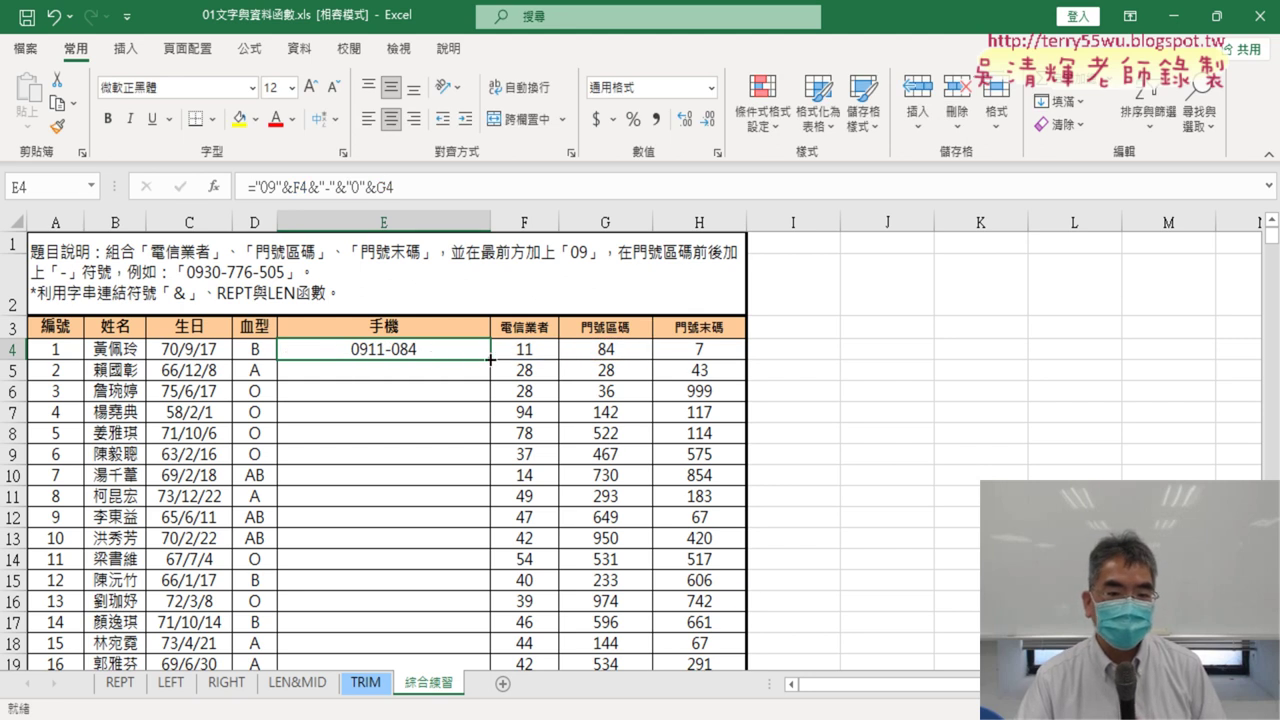
Test-fill E4's formula down to row 11, then clear E5:E11.
{"action": "left_click_drag", "start_coordinate": [490, 359], "coordinate": [490, 507]}
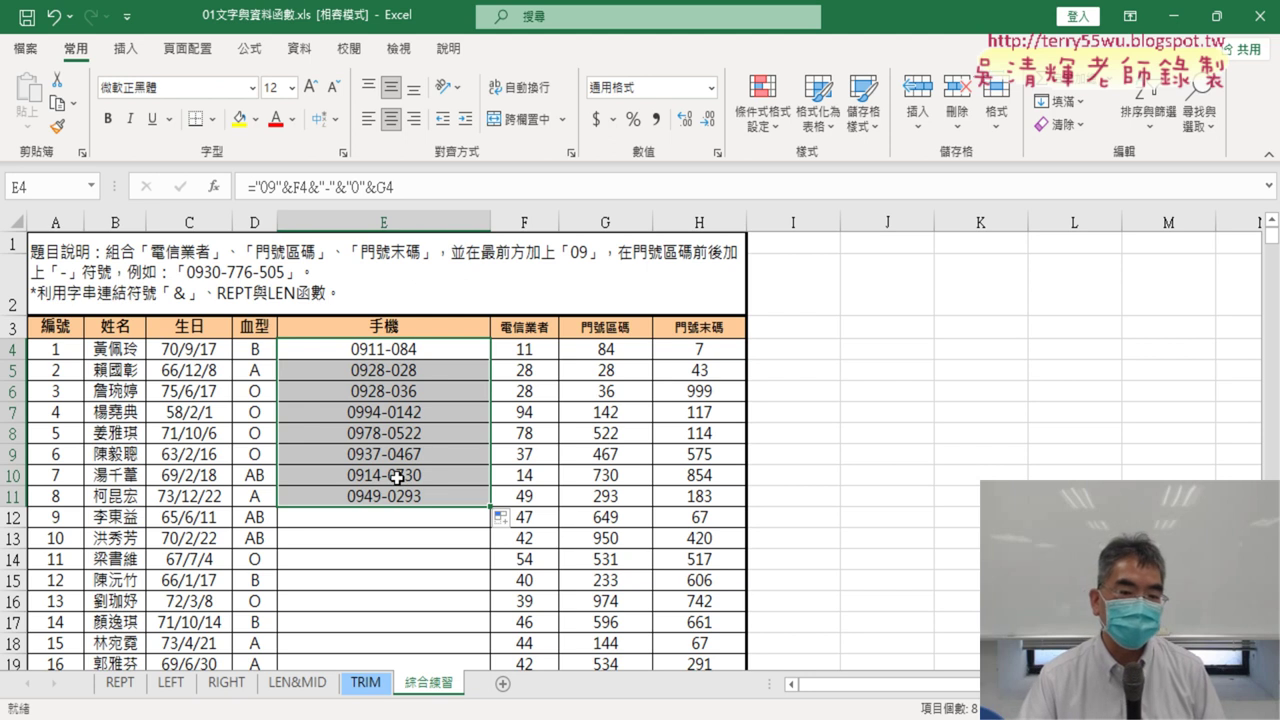
{"action": "left_click_drag", "start_coordinate": [407, 369], "coordinate": [413, 495]}
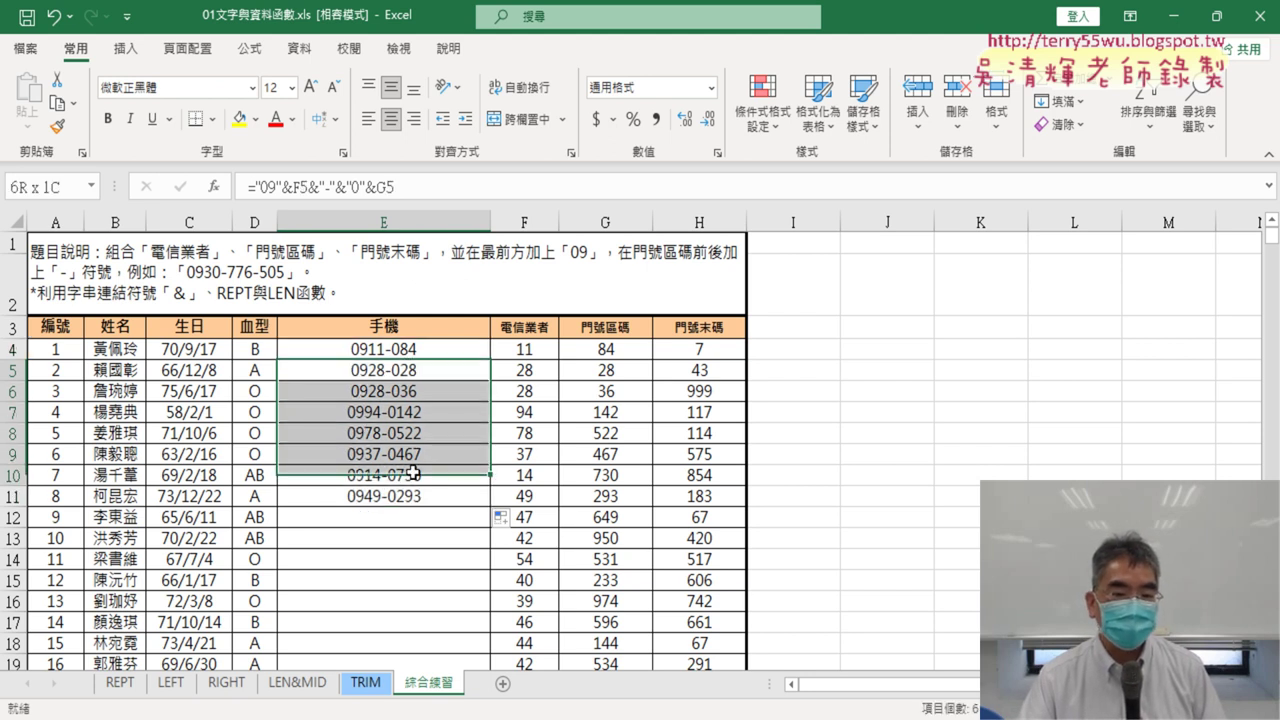
{"action": "key", "text": "Delete"}
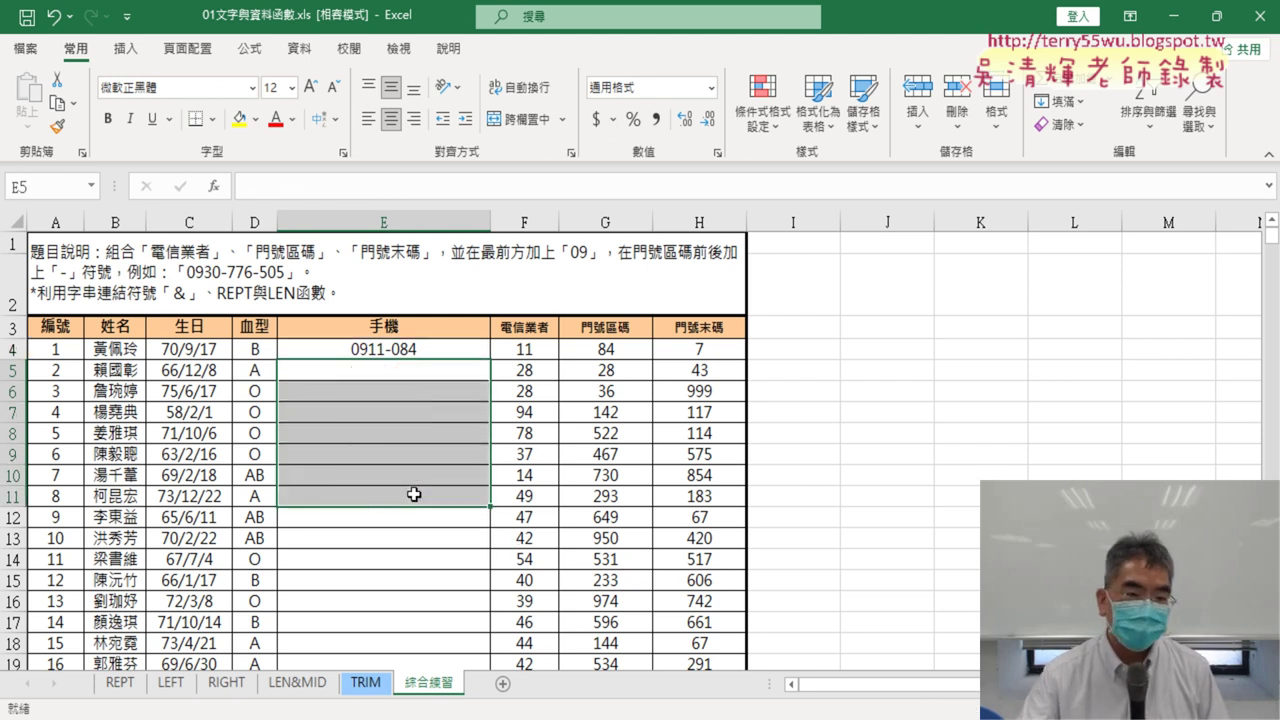
{"action": "left_click_drag", "start_coordinate": [426, 348], "coordinate": [426, 412]}
{"action": "left_click", "coordinate": [426, 348]}
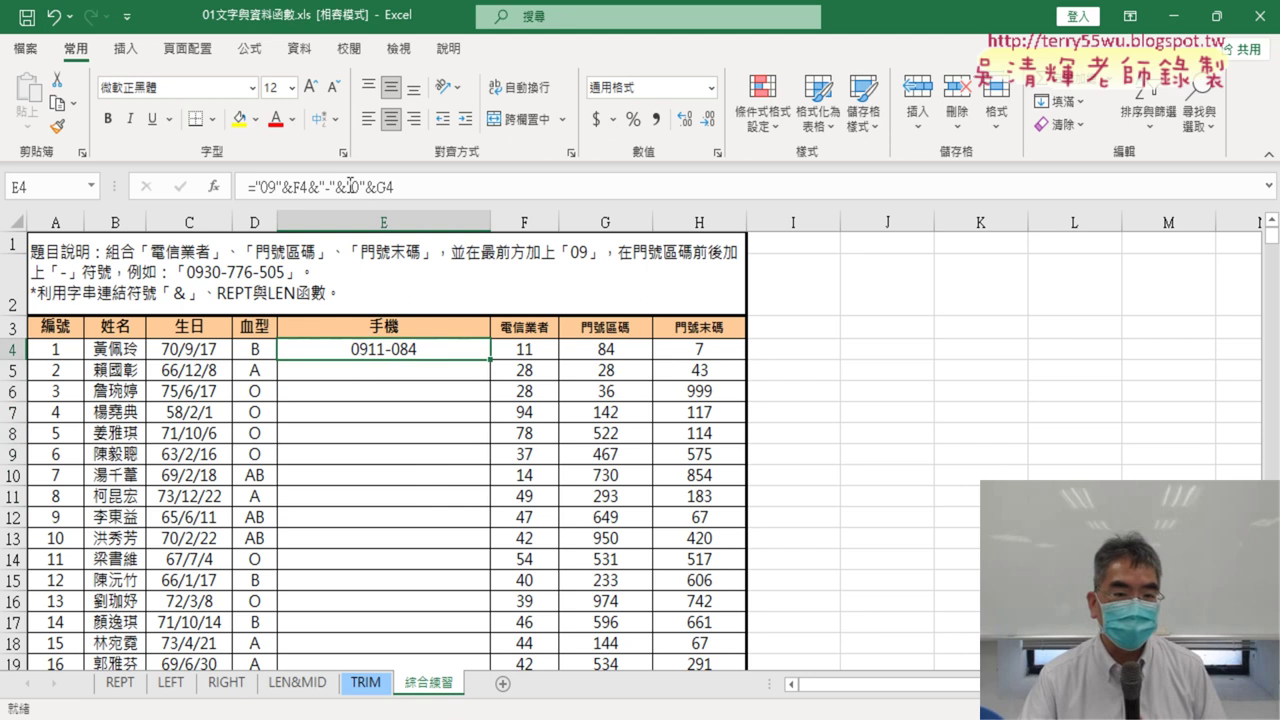
{"action": "left_click", "coordinate": [348, 187]}
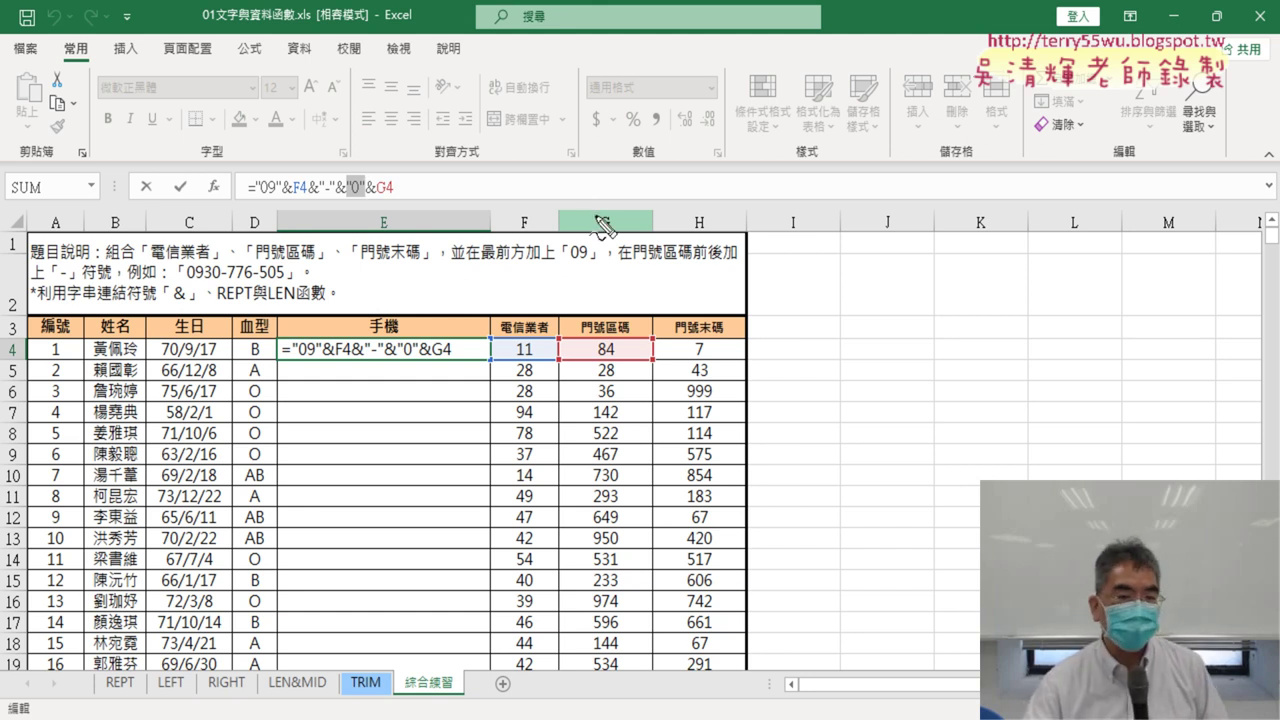
{"action": "left_click_drag", "start_coordinate": [218, 305], "coordinate": [296, 304]}
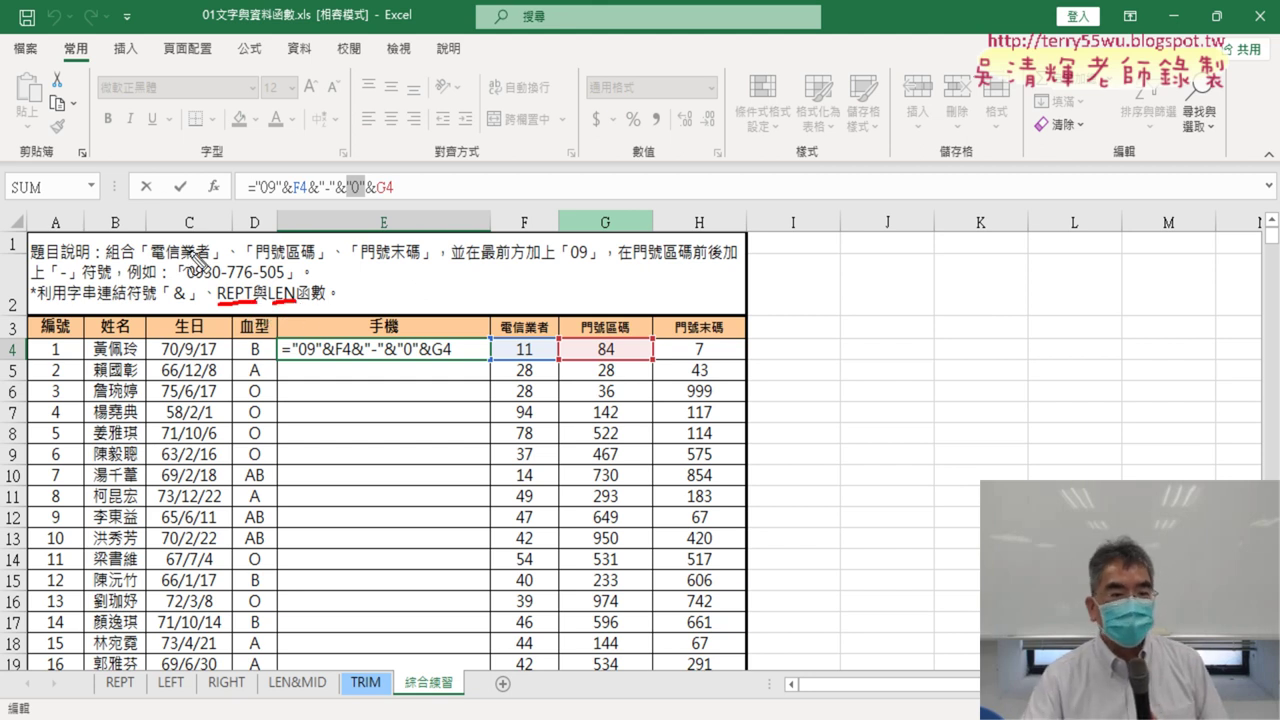
{"action": "left_click_drag", "start_coordinate": [241, 298], "coordinate": [362, 203]}
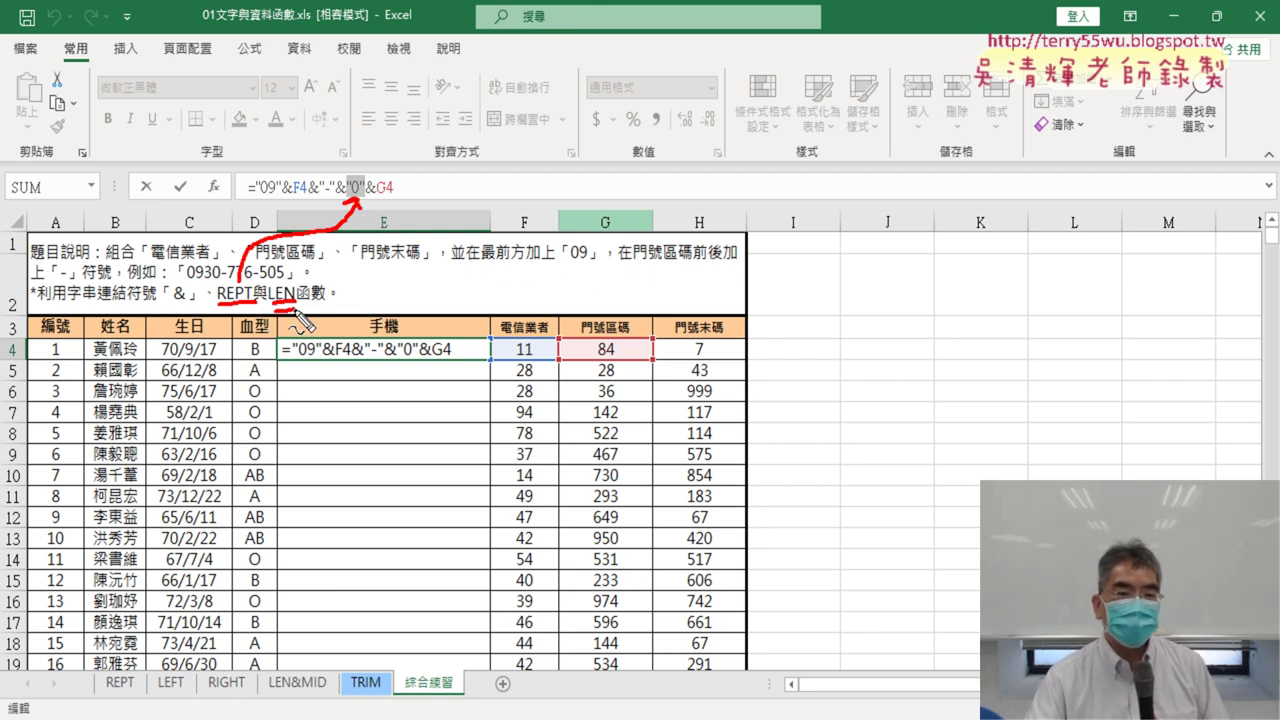
{"action": "left_click_drag", "start_coordinate": [592, 366], "coordinate": [628, 366]}
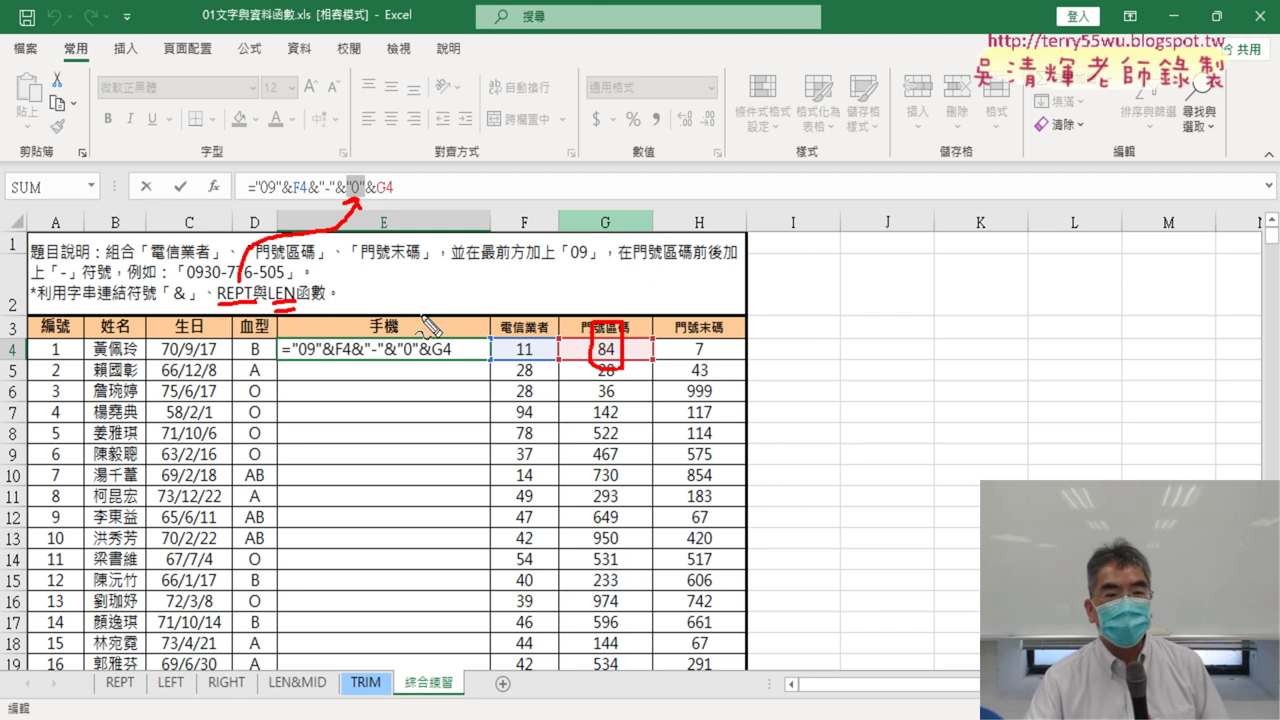
{"action": "left_click_drag", "start_coordinate": [471, 283], "coordinate": [503, 296]}
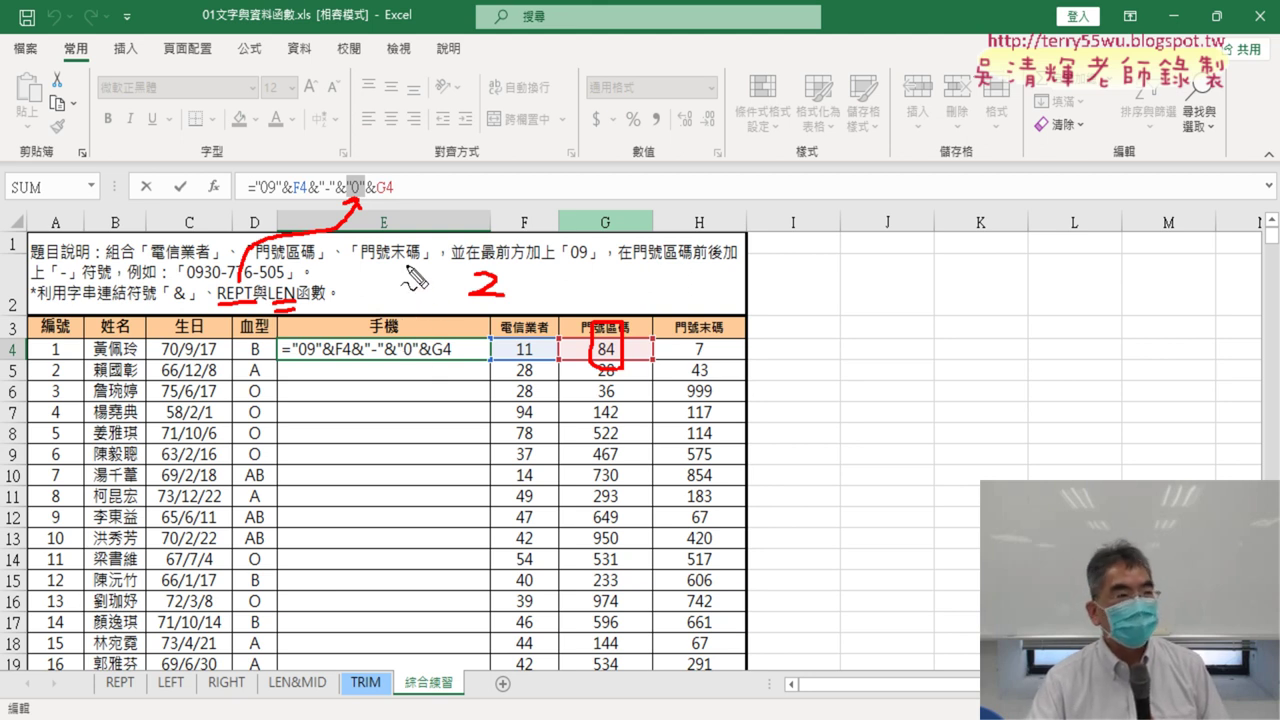
{"action": "mouse_move", "coordinate": [404, 272]}
{"action": "left_mouse_down"}
{"action": "mouse_move", "coordinate": [405, 290]}
{"action": "mouse_move", "coordinate": [460, 284]}
{"action": "left_mouse_up"}
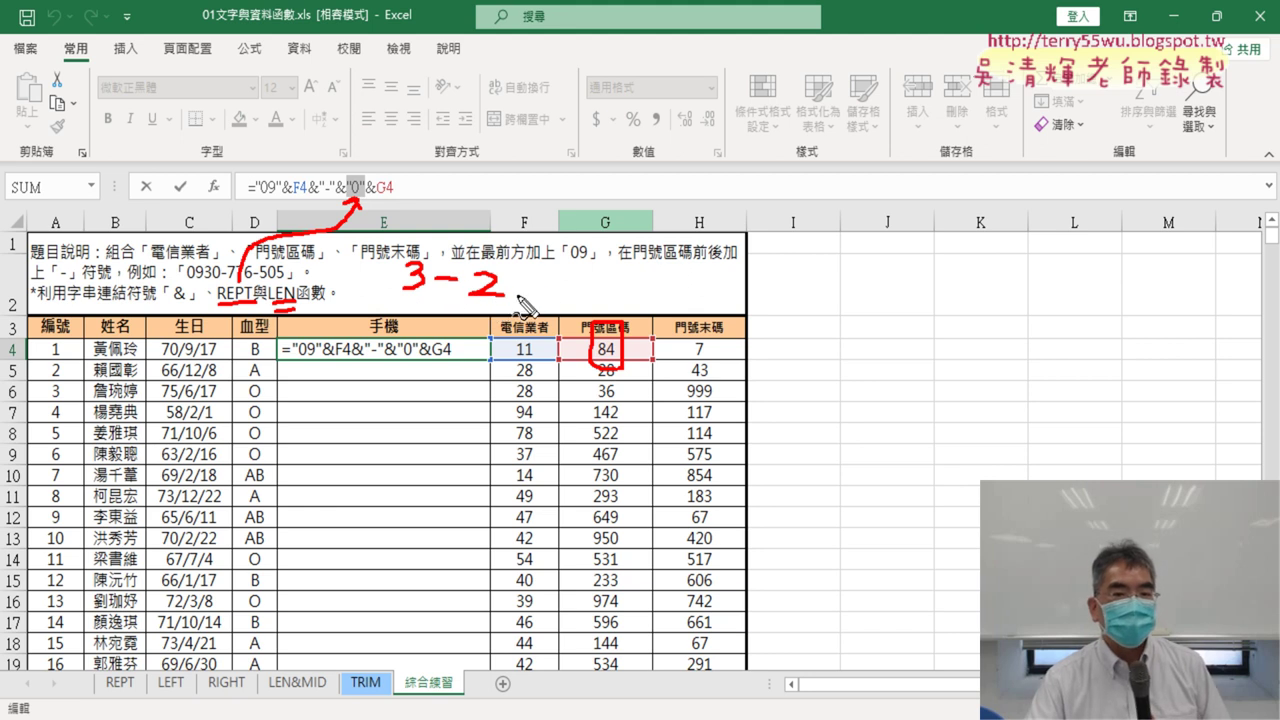
{"action": "mouse_move", "coordinate": [512, 278]}
{"action": "left_mouse_down"}
{"action": "mouse_move", "coordinate": [540, 276]}
{"action": "mouse_move", "coordinate": [549, 298]}
{"action": "left_mouse_up"}
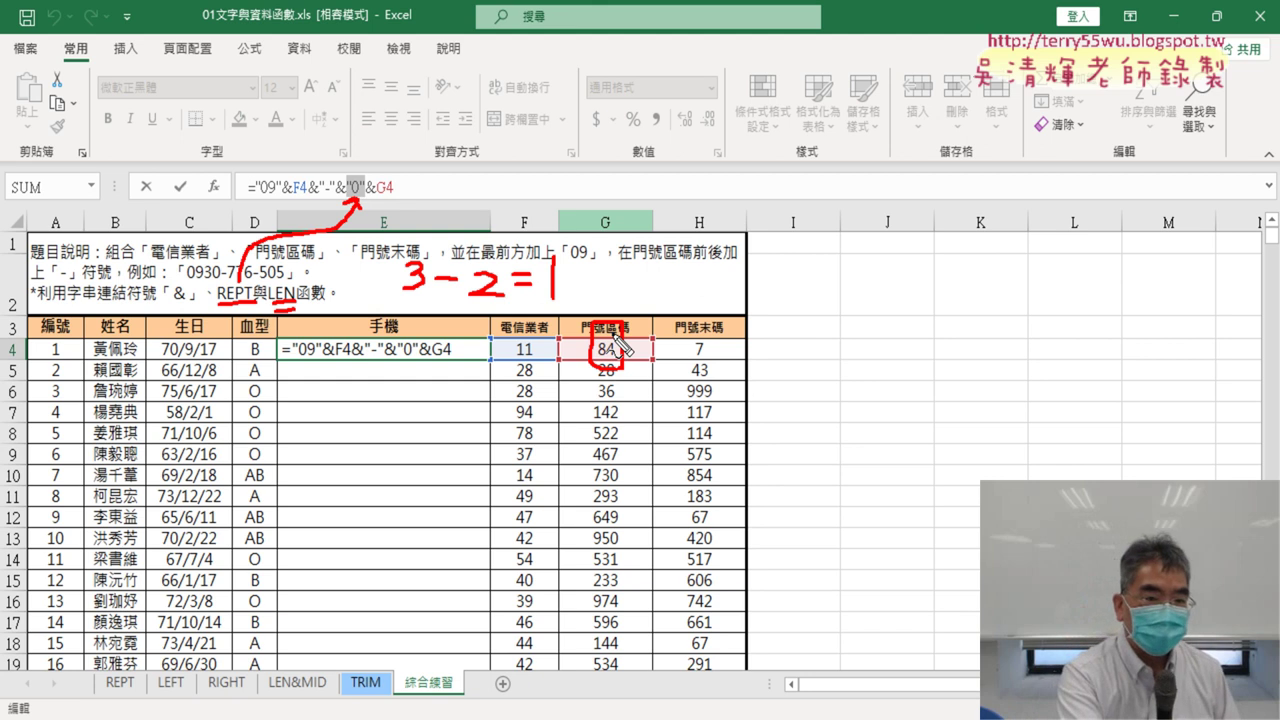
{"action": "key", "text": "Escape"}
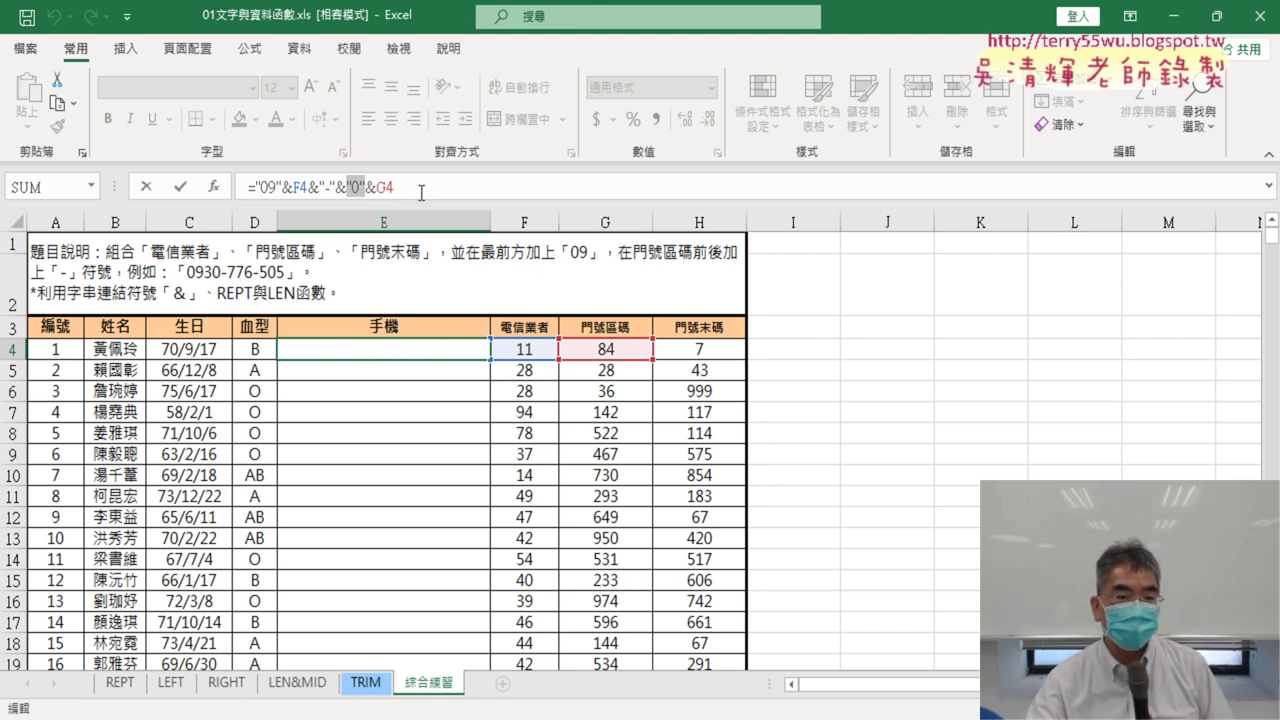
Delete the fixed "0"&G4 from E4's formula and list the Text functions.
{"action": "mouse_move", "coordinate": [398, 192]}
{"action": "left_mouse_down"}
{"action": "mouse_move", "coordinate": [356, 192]}
{"action": "mouse_move", "coordinate": [381, 198]}
{"action": "left_mouse_up"}
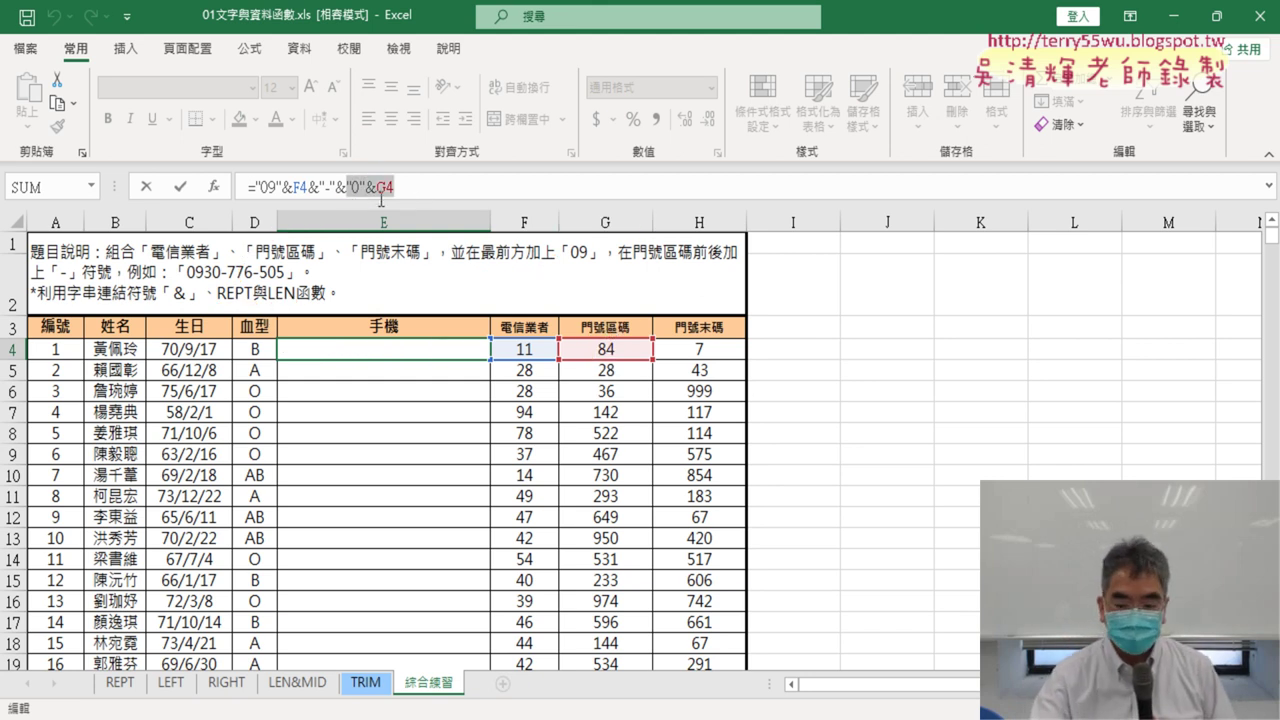
{"action": "key", "text": "Delete"}
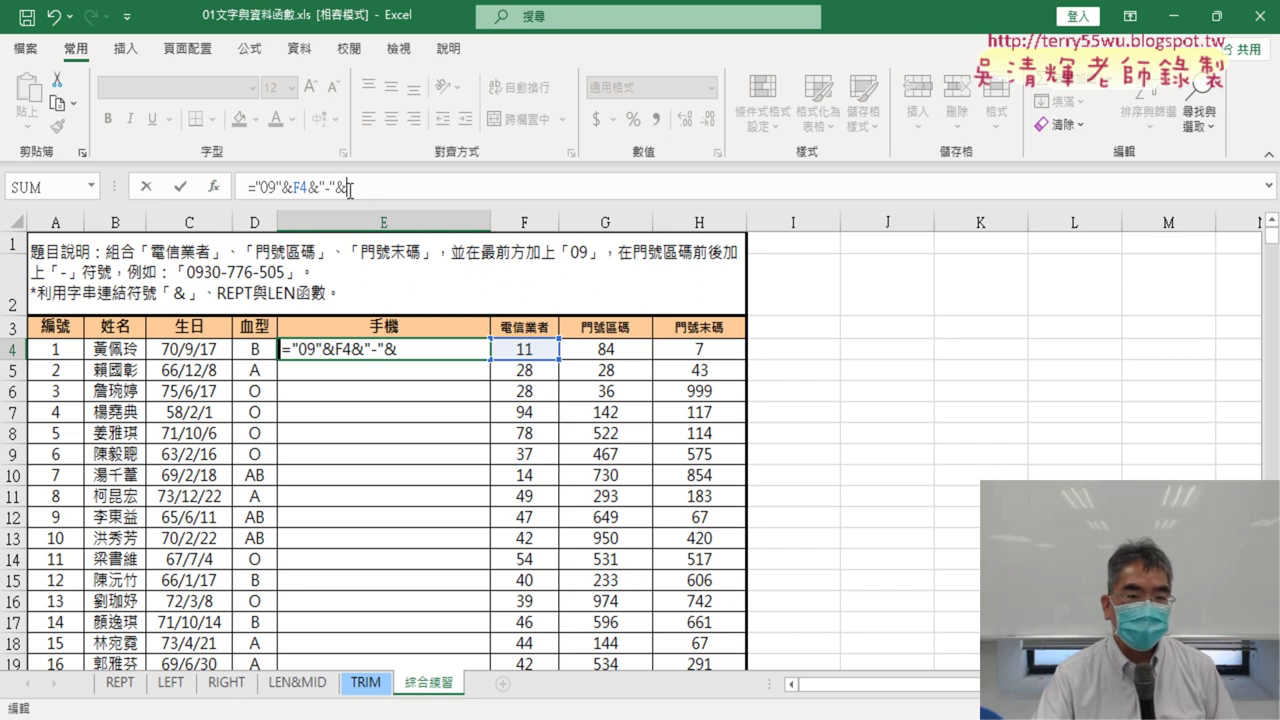
{"action": "left_click", "coordinate": [213, 187]}
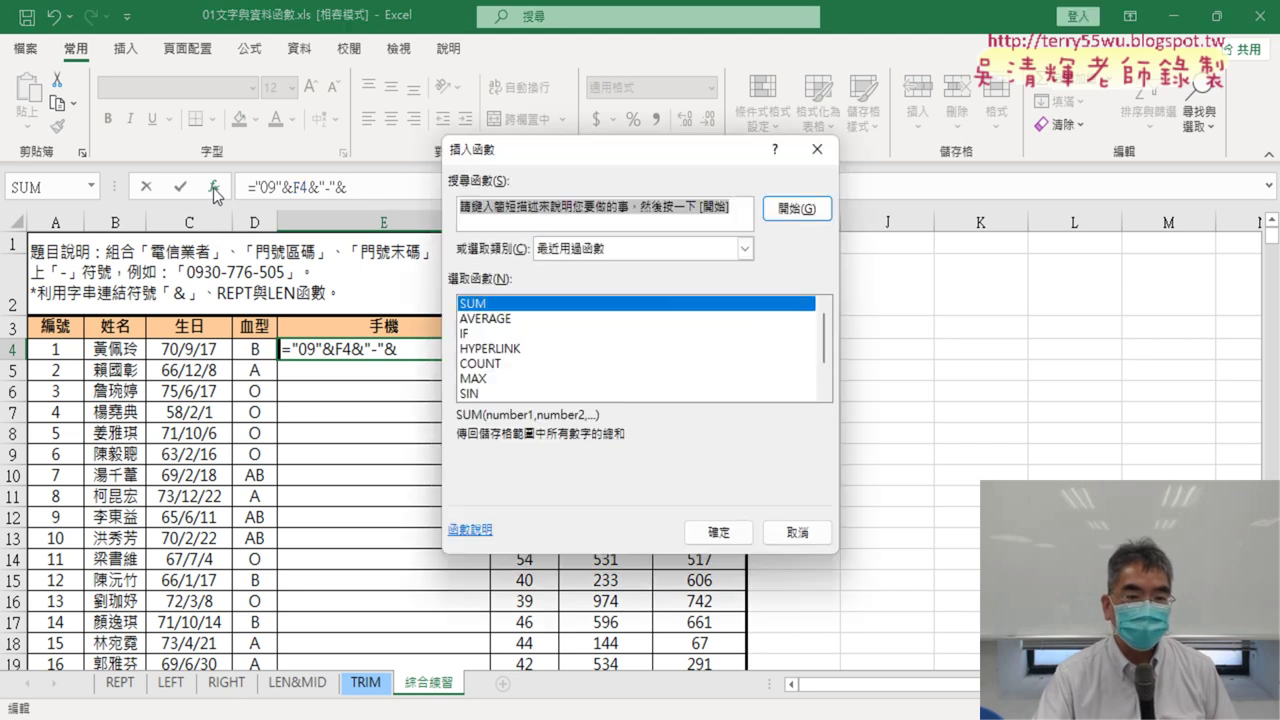
{"action": "left_click", "coordinate": [626, 252]}
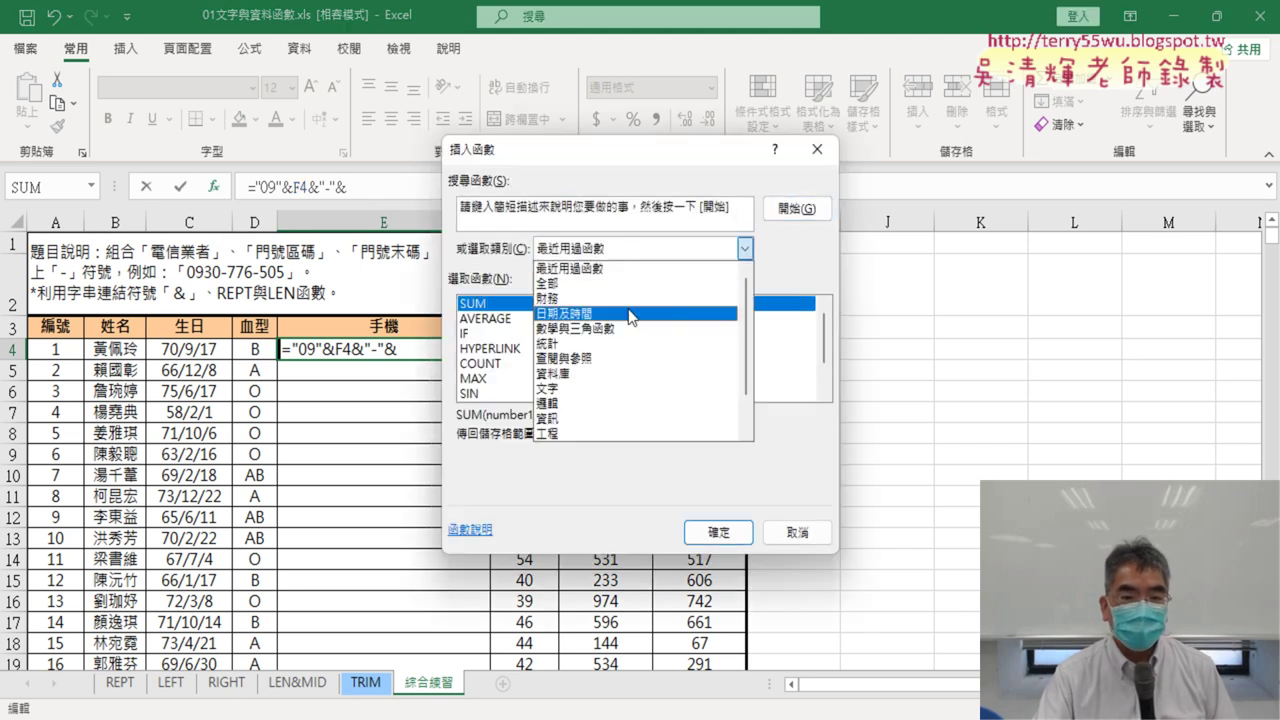
{"action": "left_click", "coordinate": [650, 390]}
Insert the REPT function from the Text function list into E4's formula.
{"action": "left_click", "coordinate": [824, 392]}
{"action": "left_click", "coordinate": [824, 392]}
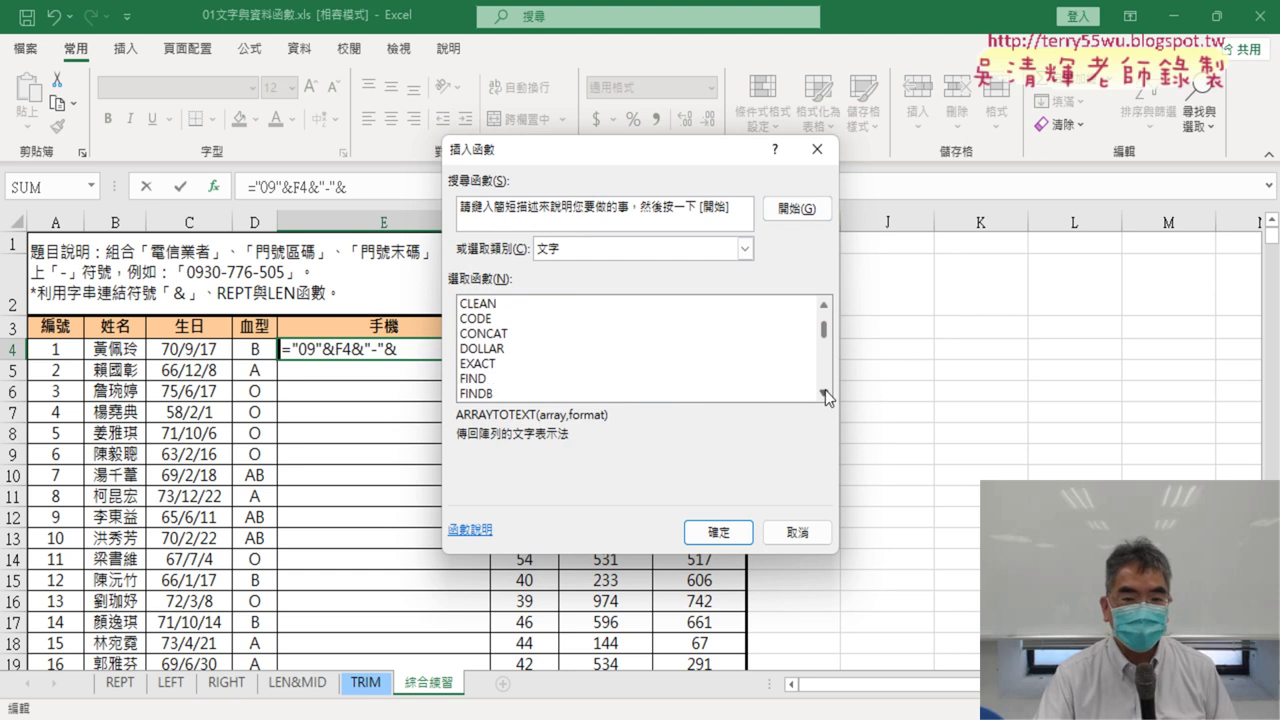
{"action": "left_click", "coordinate": [824, 392]}
{"action": "left_click", "coordinate": [824, 392]}
{"action": "left_click", "coordinate": [825, 392]}
{"action": "left_click", "coordinate": [825, 392]}
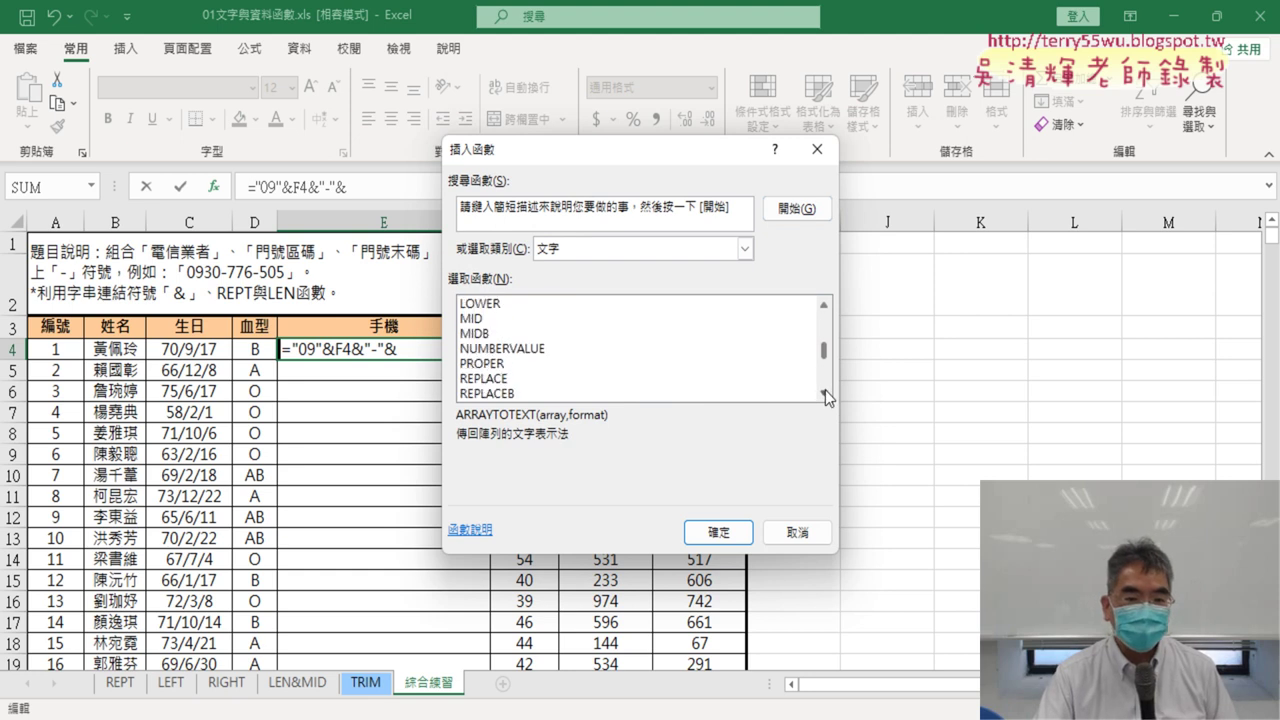
{"action": "left_click", "coordinate": [825, 392]}
{"action": "double_click", "coordinate": [482, 334]}
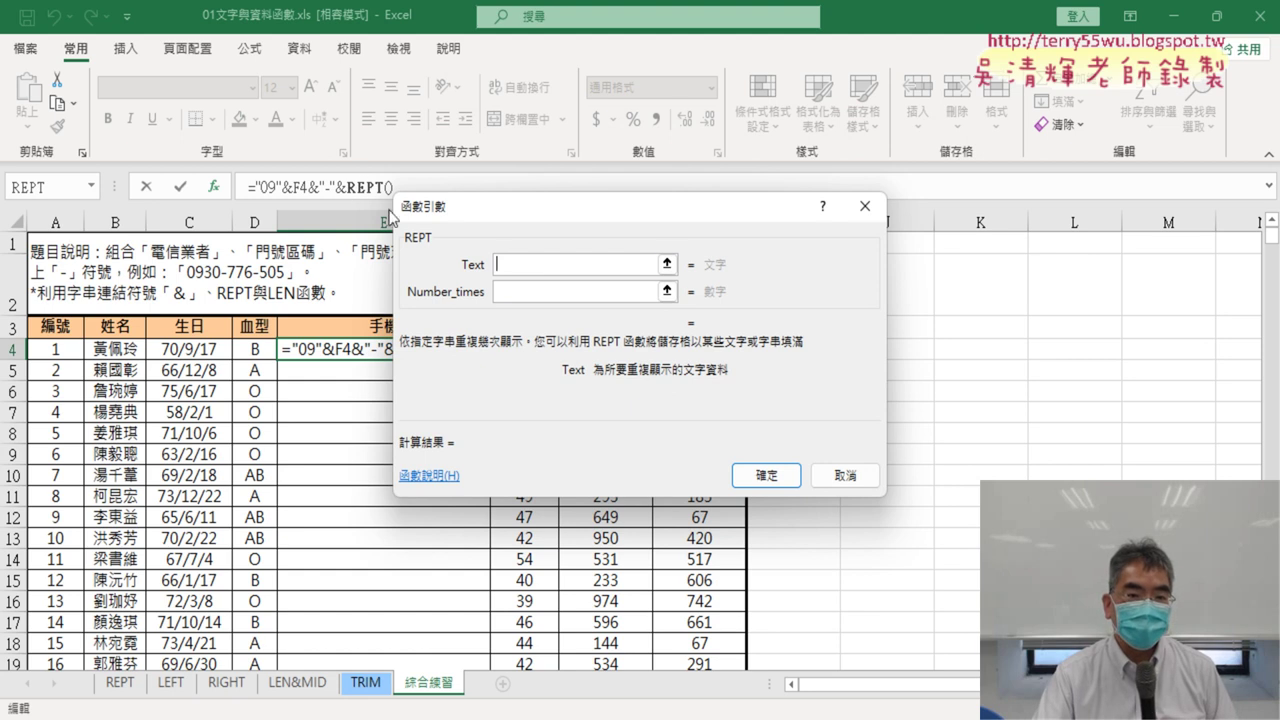
Set REPT's arguments to "0" and 3-LEN(G4), committing ...REPT("0",3-LEN(G4)) so E4 shows 0911-0.
{"action": "type", "text": "\""}
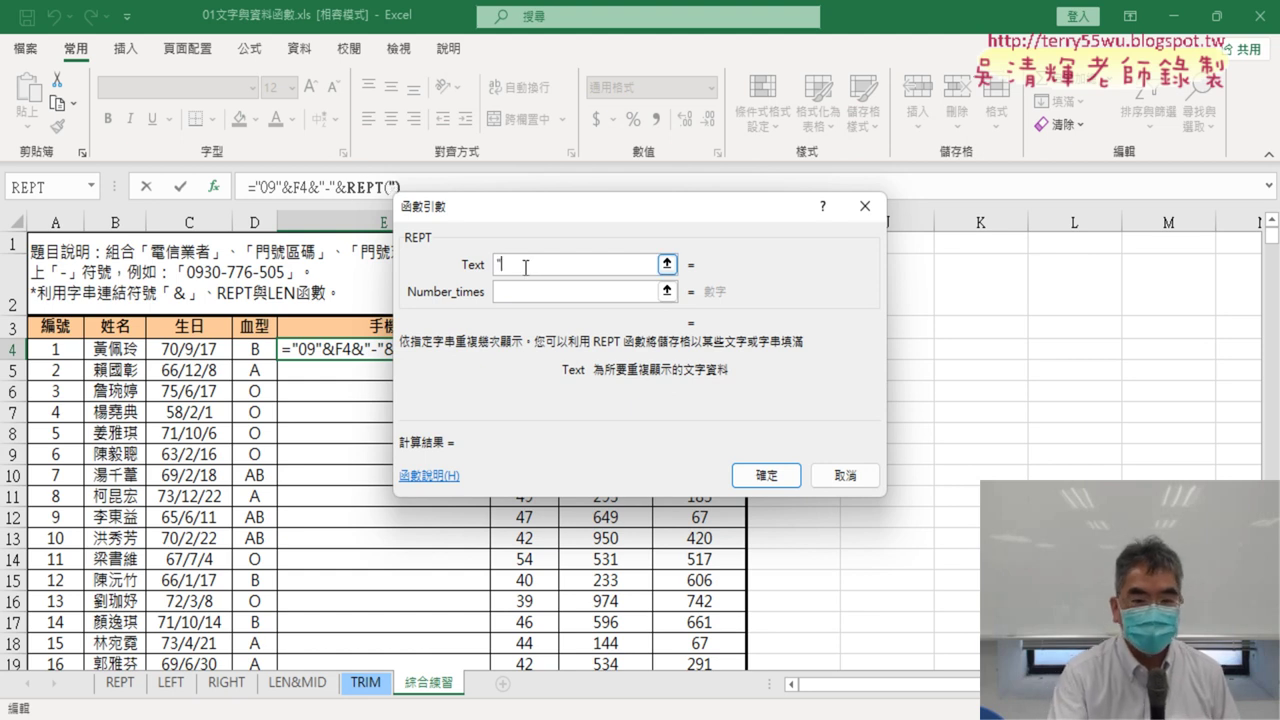
{"action": "type", "text": "0\""}
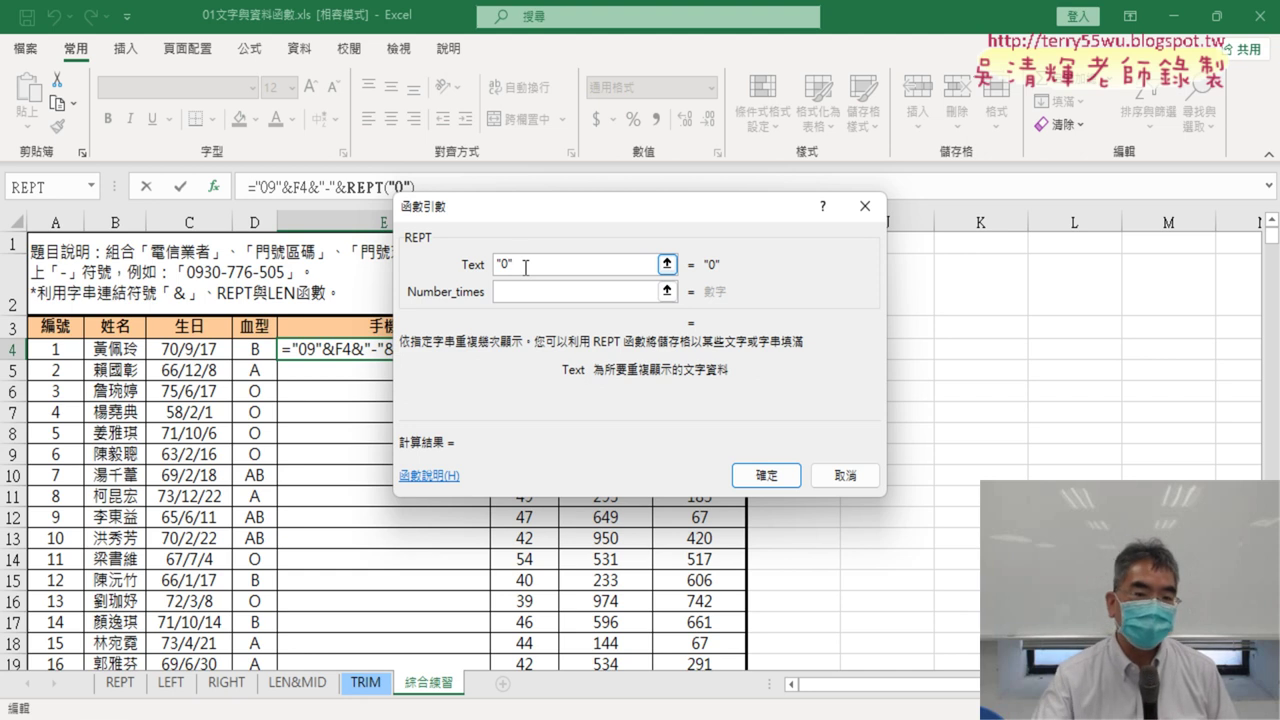
{"action": "left_click_drag", "start_coordinate": [580, 224], "coordinate": [600, 413]}
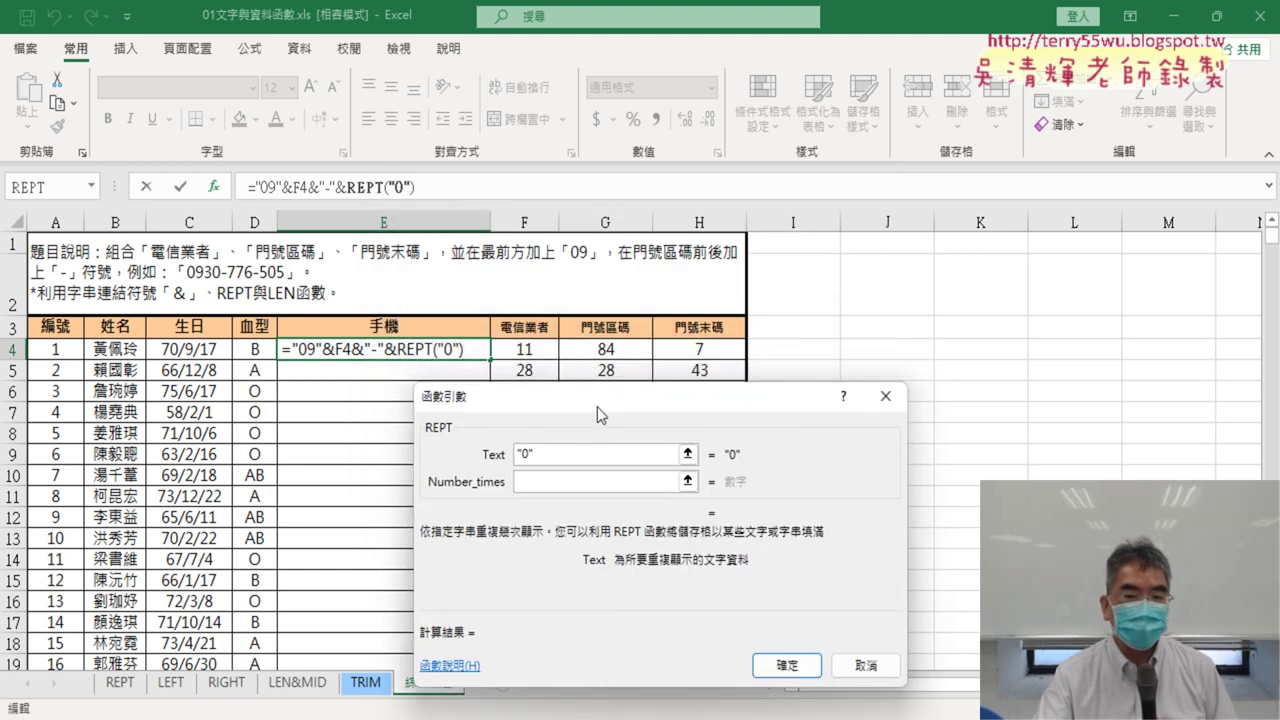
{"action": "left_click", "coordinate": [595, 481]}
{"action": "type", "text": "3"}
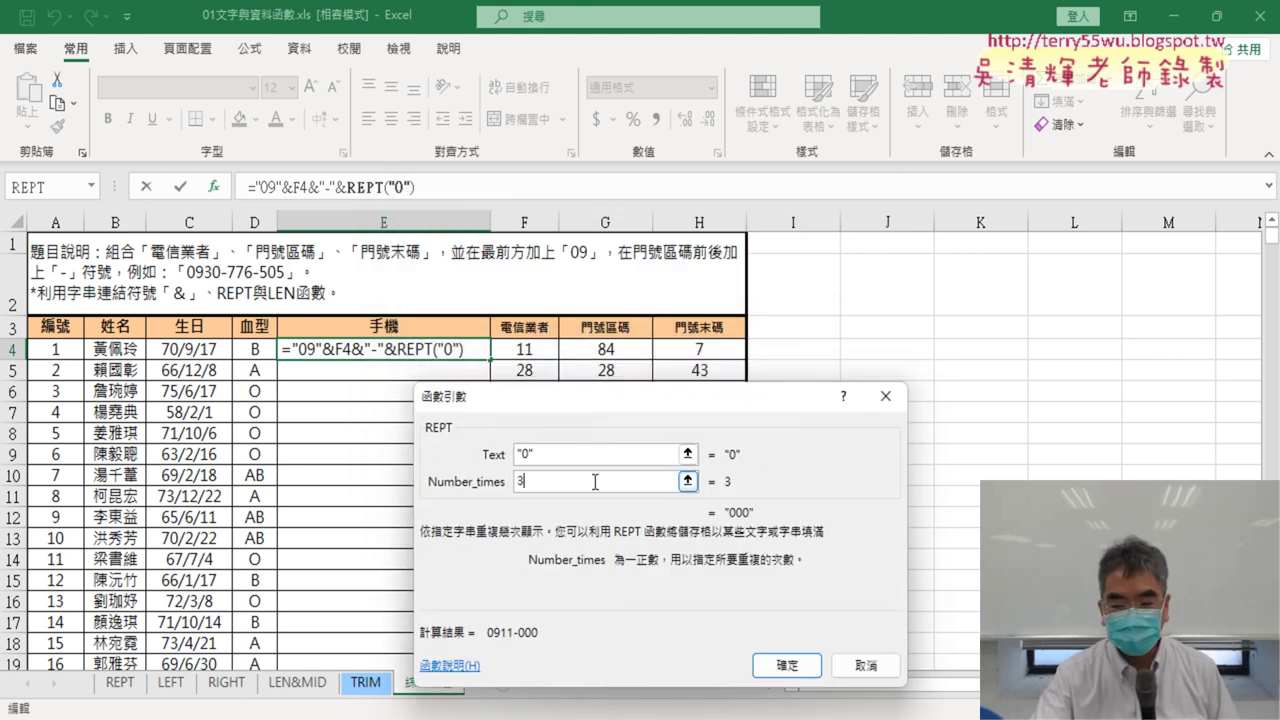
{"action": "type", "text": "-"}
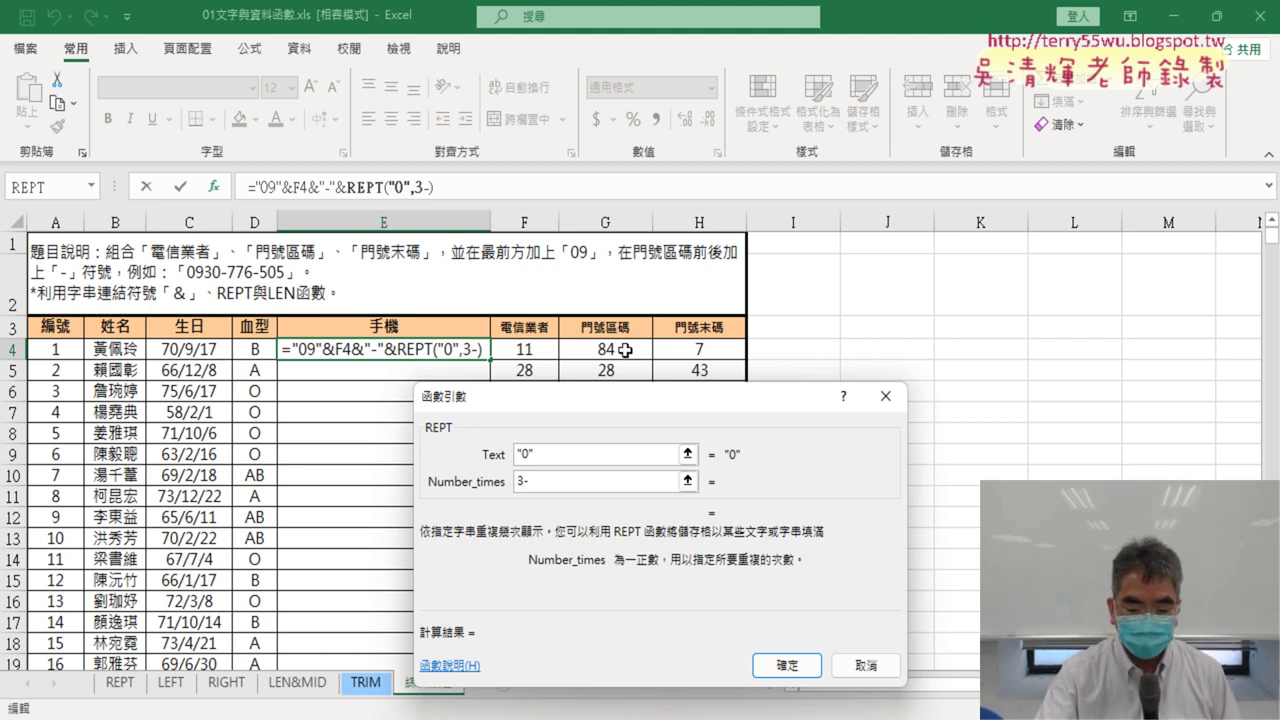
{"action": "type", "text": "le"}
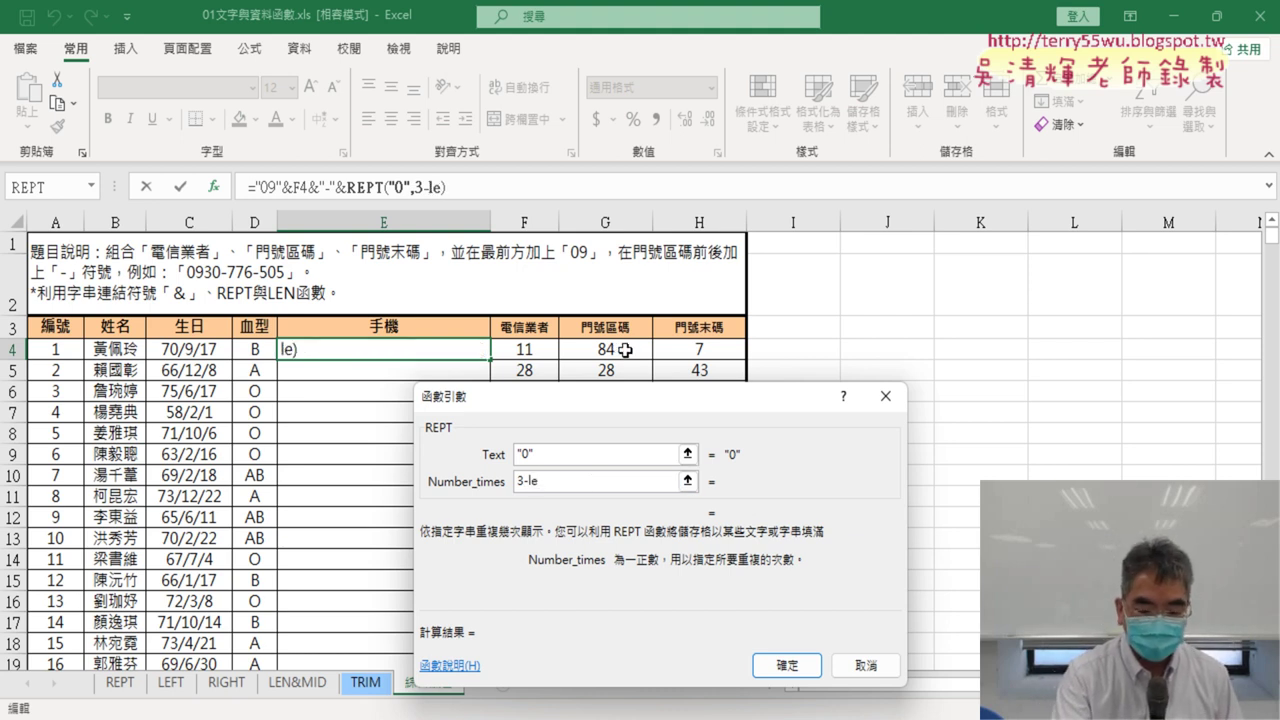
{"action": "type", "text": "n("}
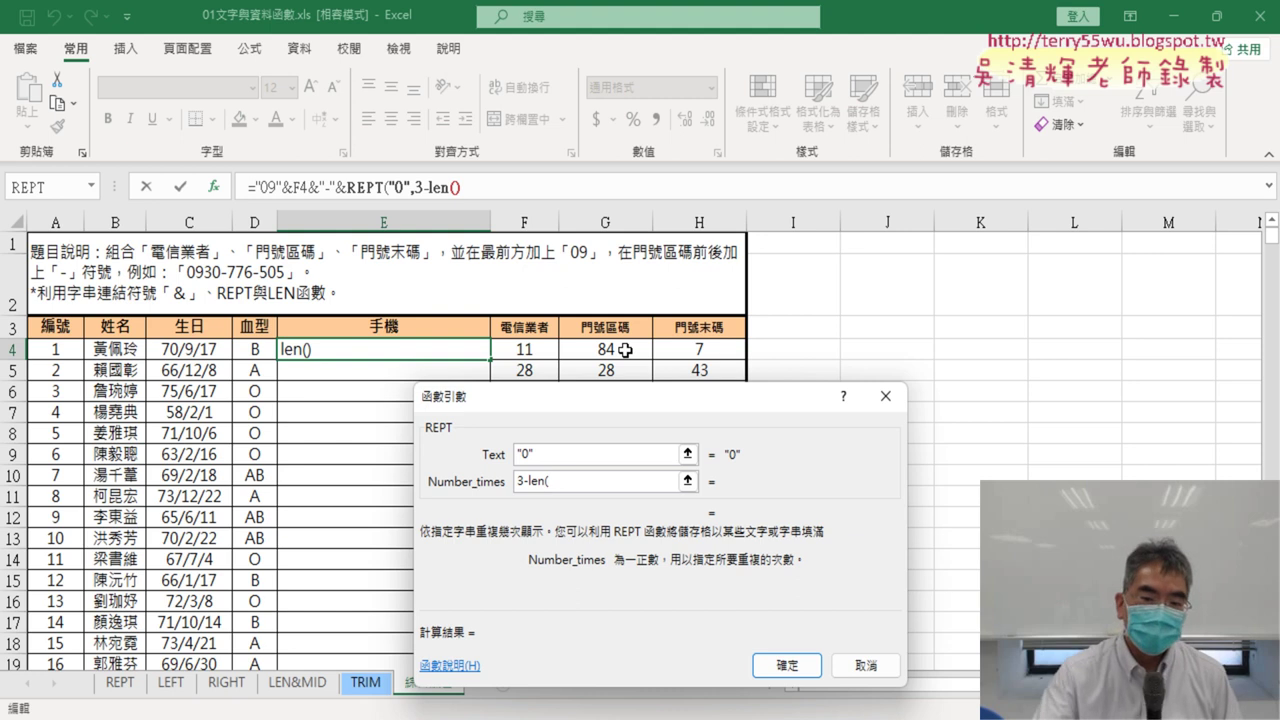
{"action": "left_click", "coordinate": [608, 348]}
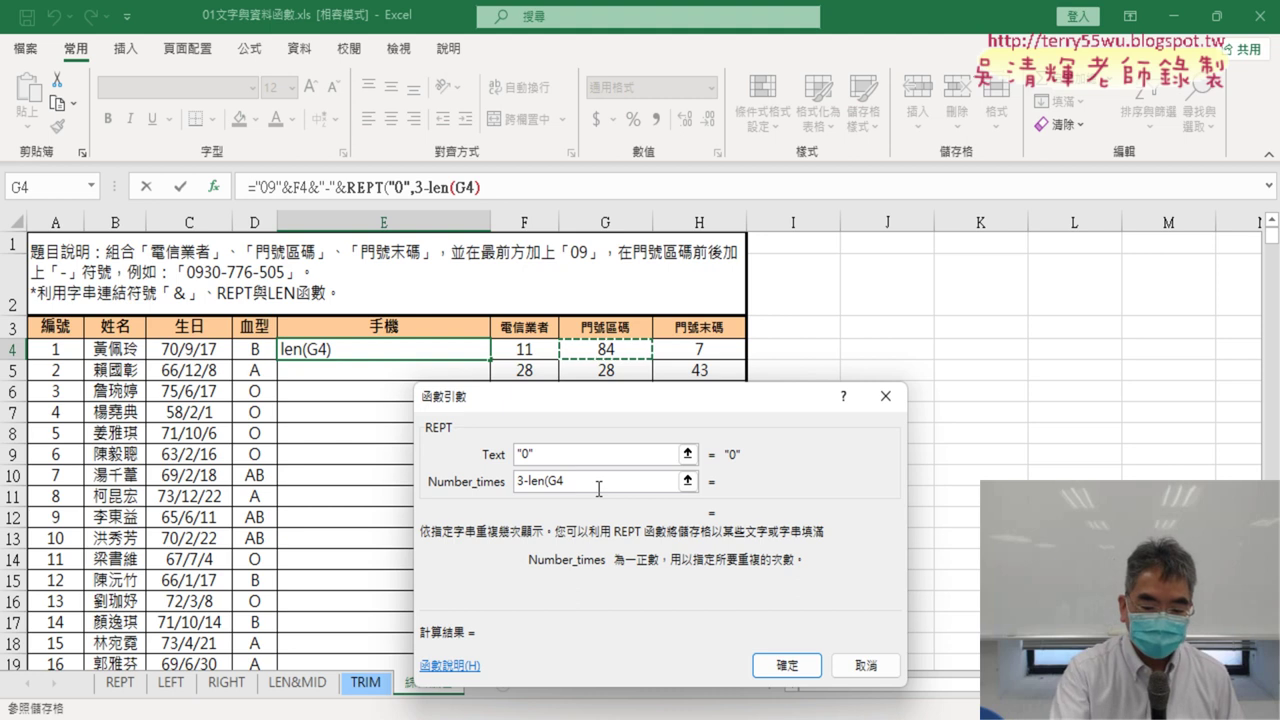
{"action": "type", "text": ")"}
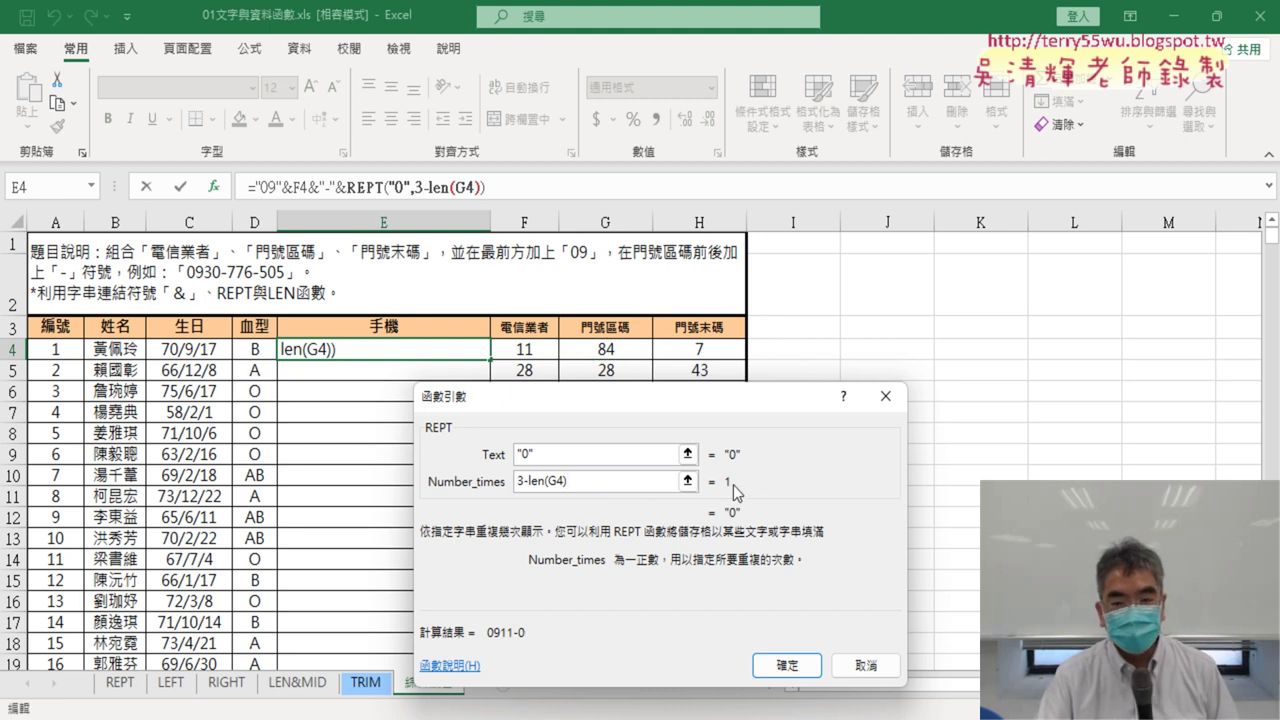
{"action": "left_click", "coordinate": [782, 668]}
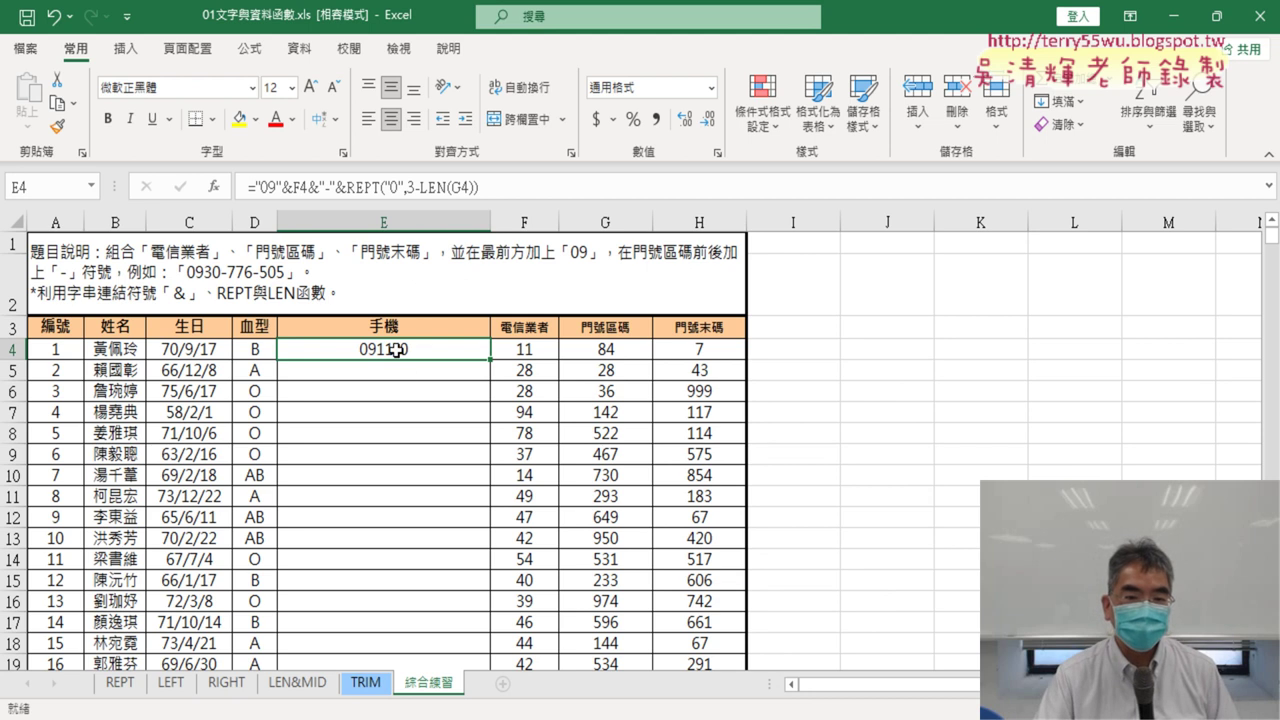
Append &G4 after the REPT padding so E4 displays 0911-084.
{"action": "left_click", "coordinate": [529, 188]}
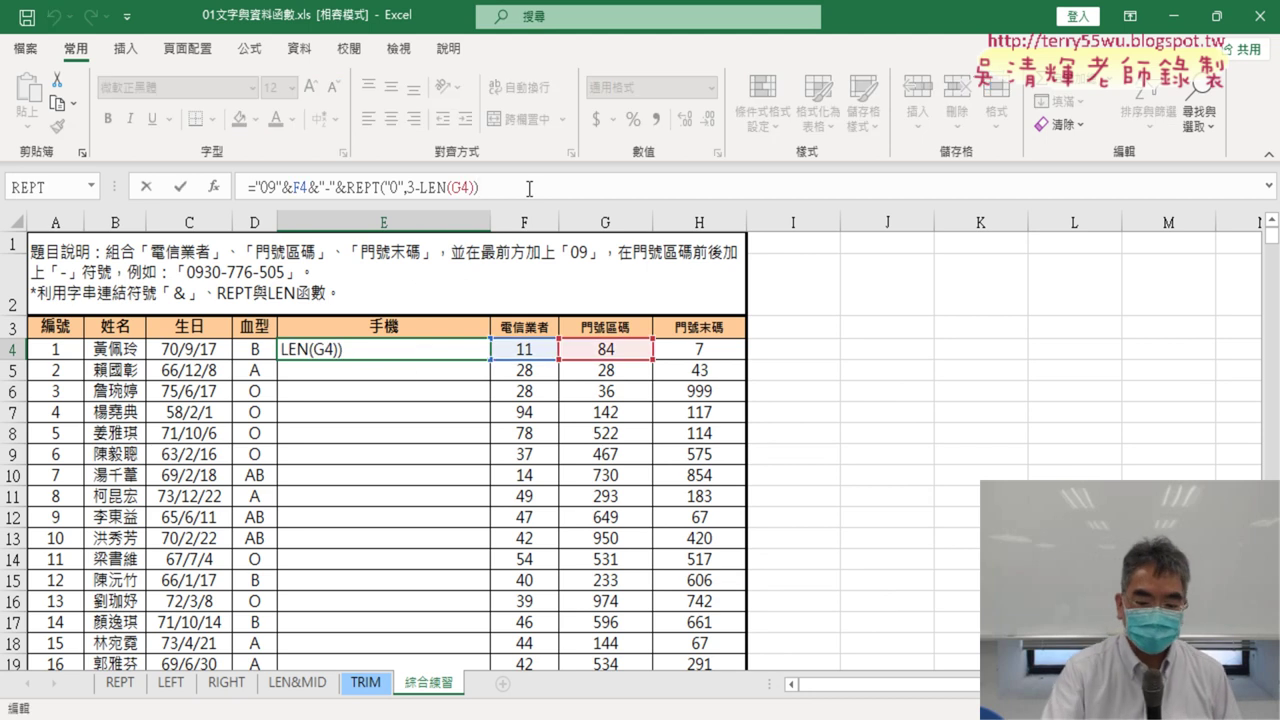
{"action": "type", "text": "&"}
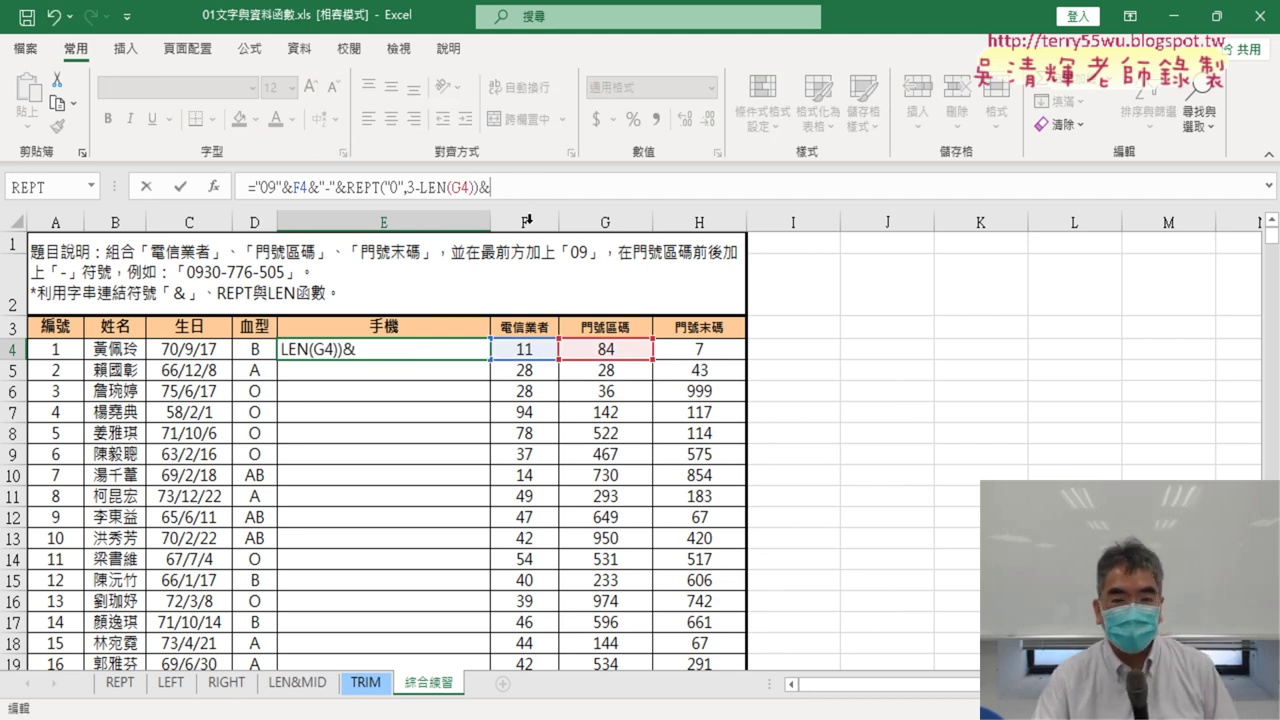
{"action": "left_click", "coordinate": [615, 350]}
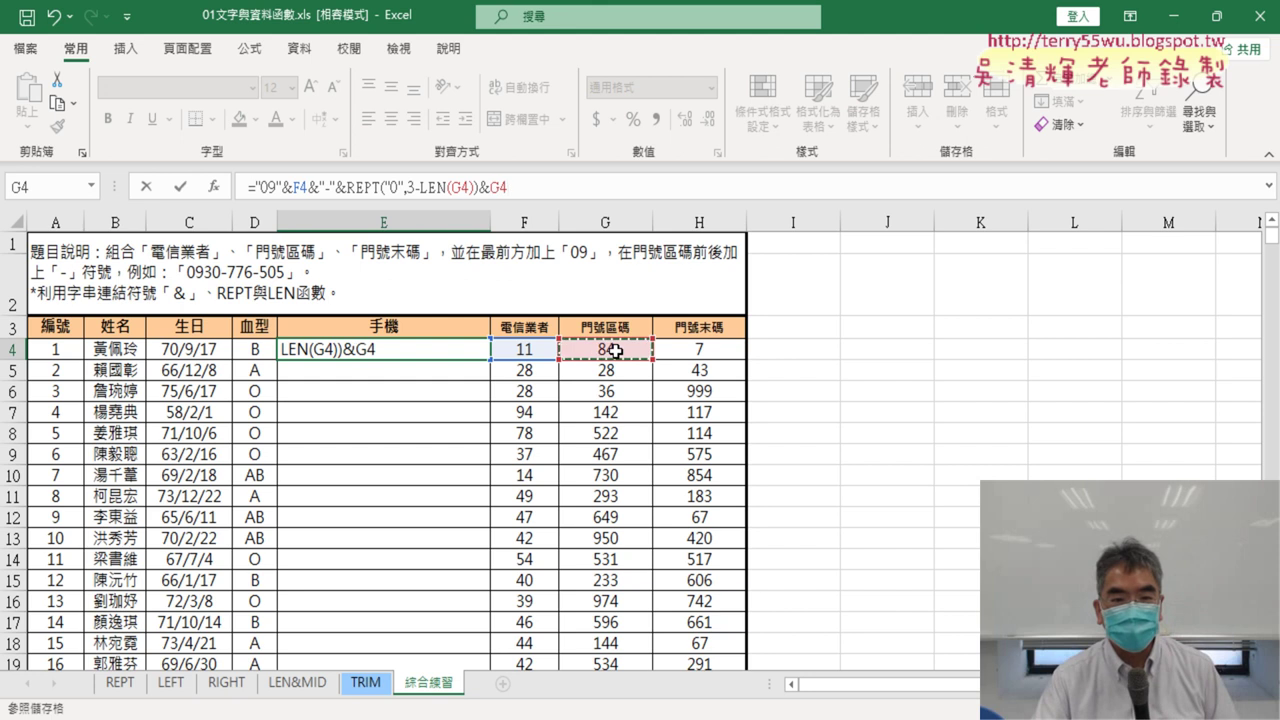
{"action": "left_click", "coordinate": [180, 188]}
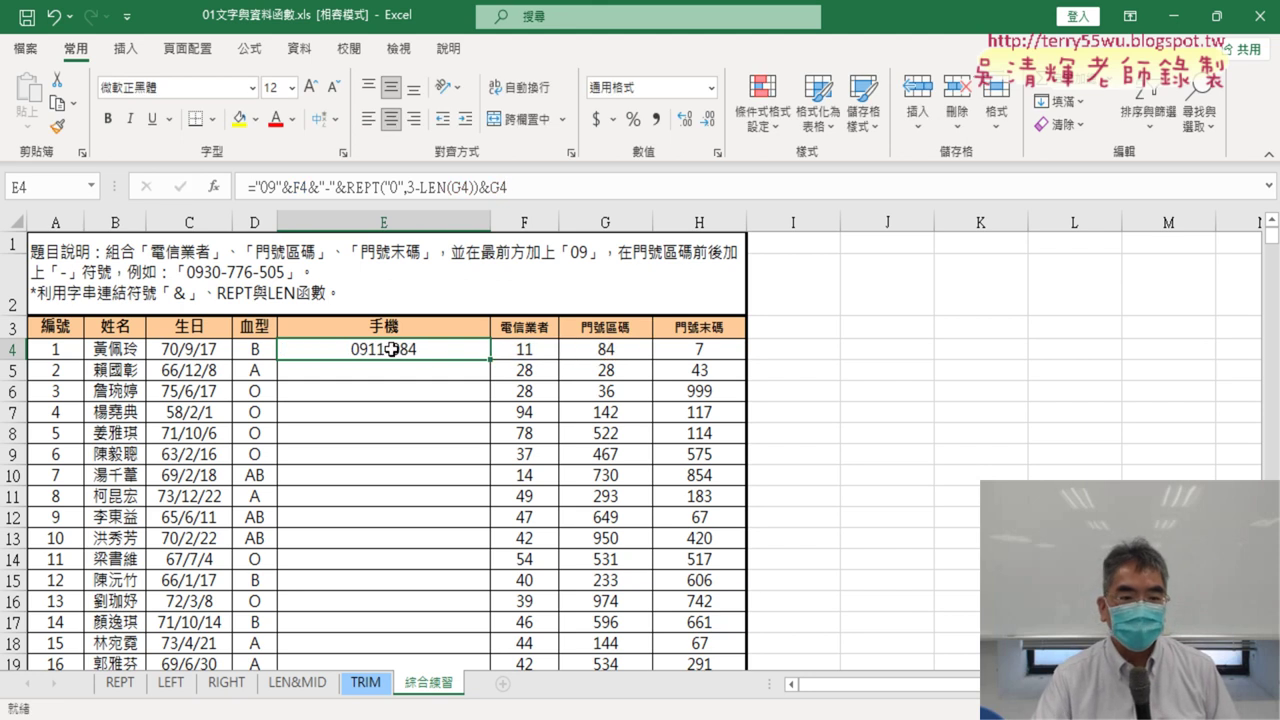
{"action": "double_click", "coordinate": [410, 188]}
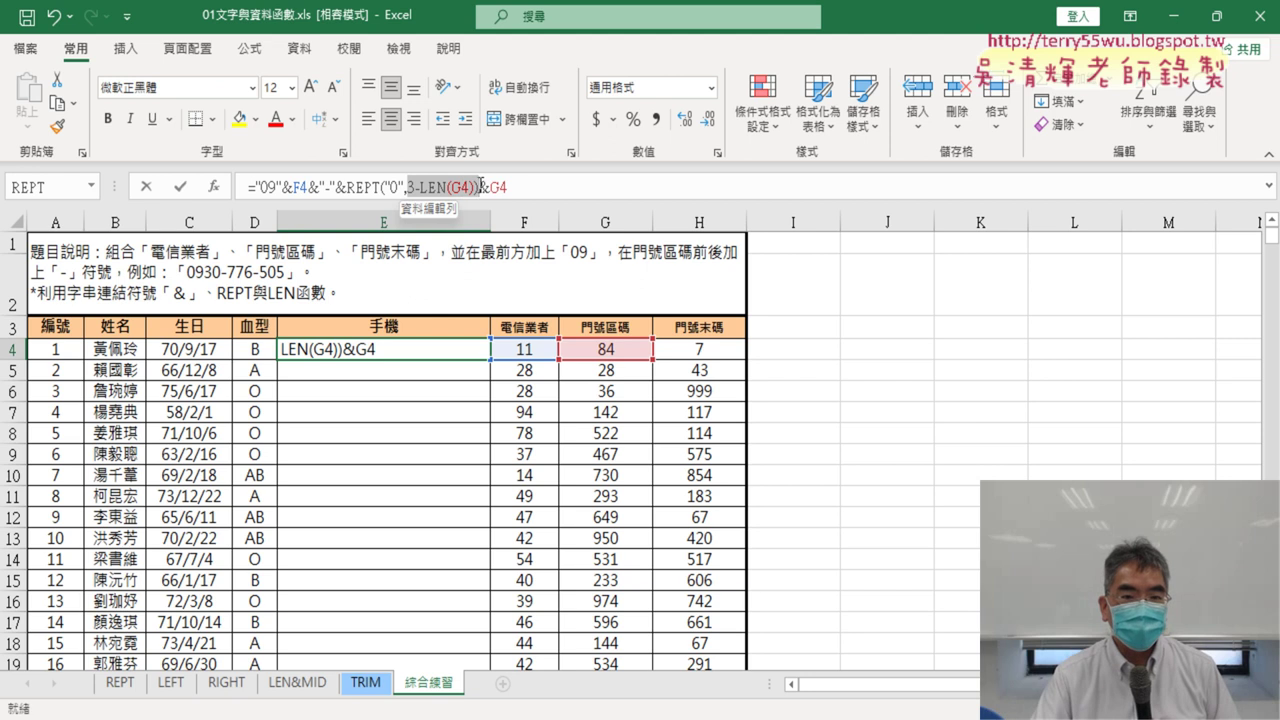
{"action": "left_click_drag", "start_coordinate": [481, 186], "coordinate": [481, 187]}
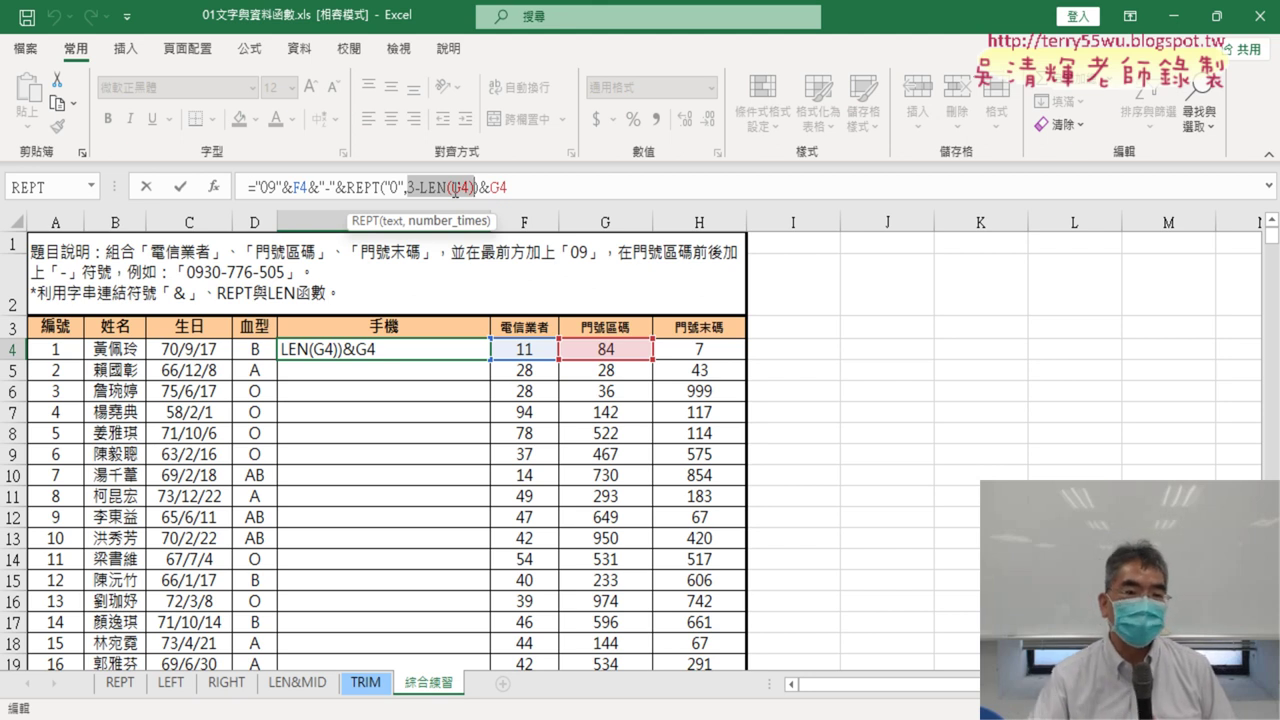
{"action": "left_click", "coordinate": [181, 190]}
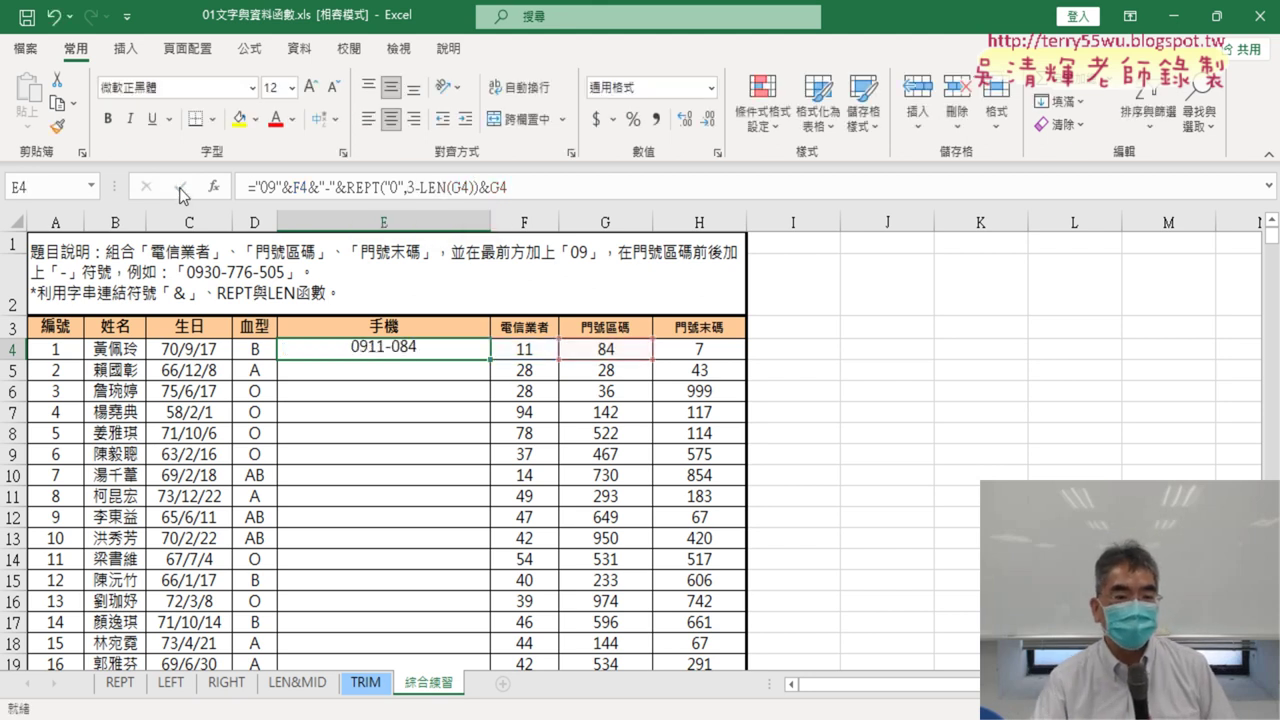
Fill E4's formula down the whole 手機 column and scroll through the results.
{"action": "double_click", "coordinate": [491, 361]}
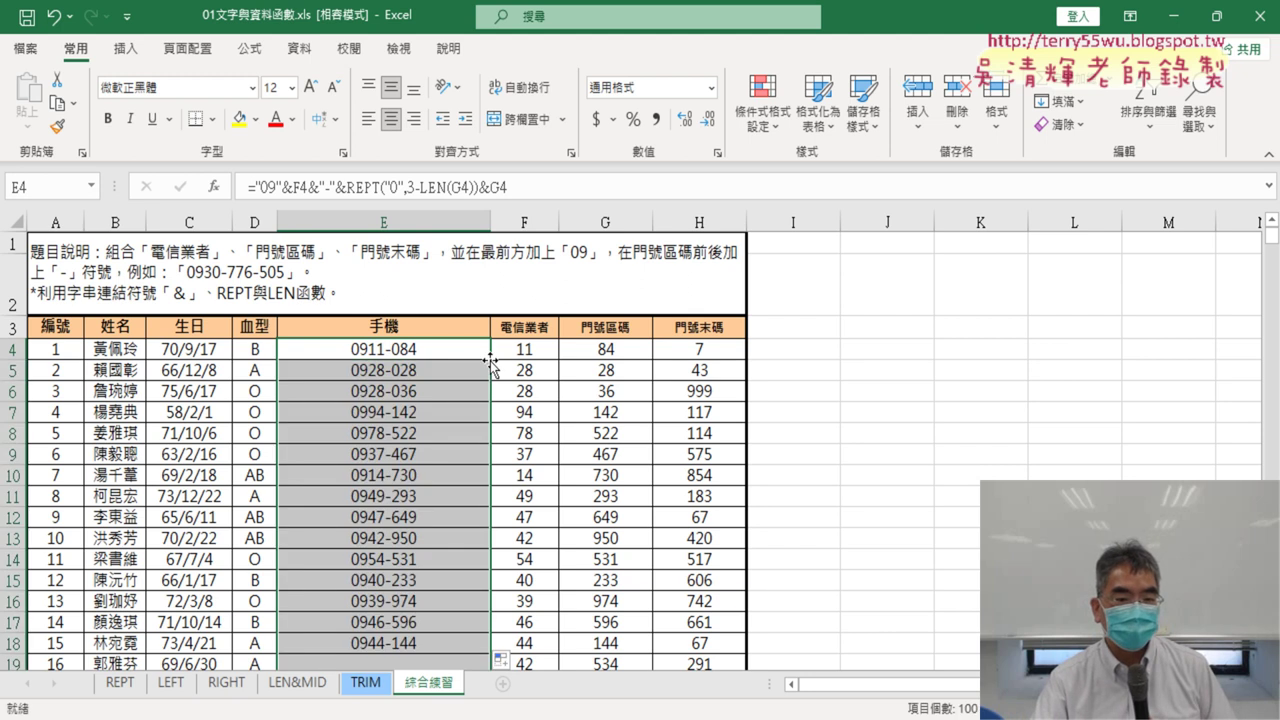
{"action": "scroll", "coordinate": [396, 430], "scroll_direction": "down", "scroll_amount": 2}
{"action": "scroll", "coordinate": [400, 470], "scroll_direction": "down", "scroll_amount": 3}
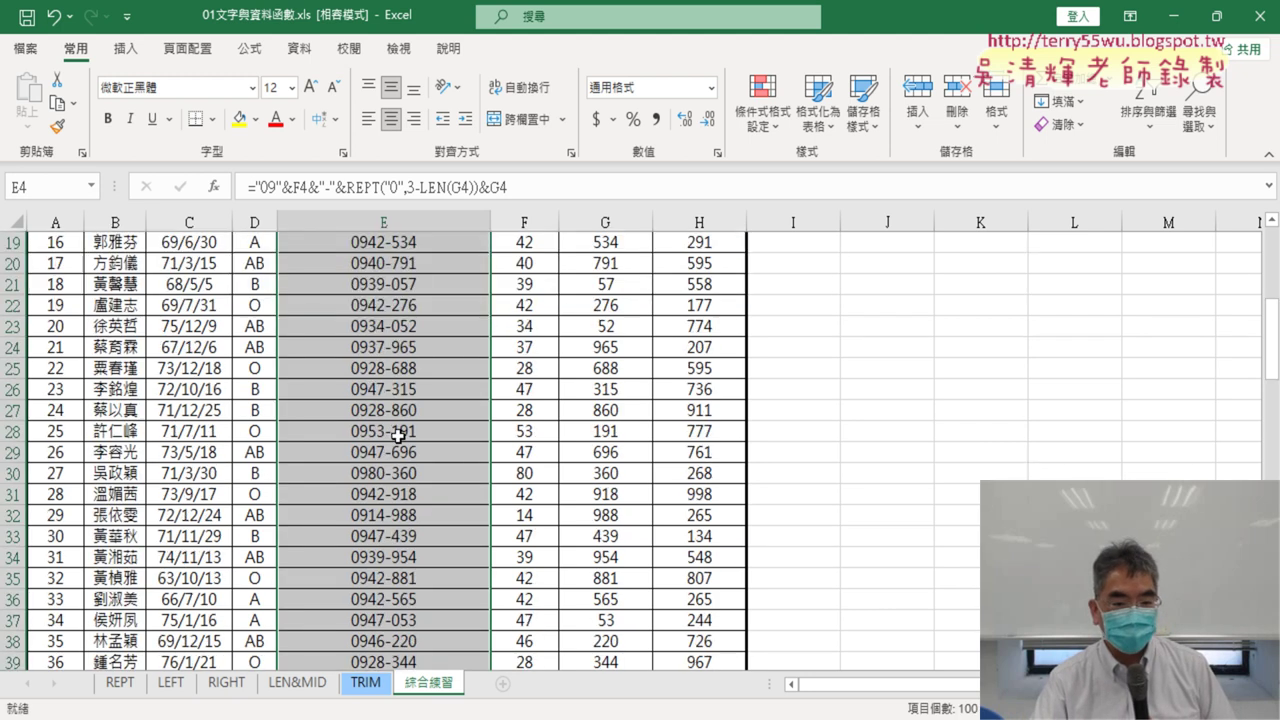
{"action": "scroll", "coordinate": [405, 500], "scroll_direction": "down", "scroll_amount": 3}
{"action": "scroll", "coordinate": [414, 526], "scroll_direction": "down", "scroll_amount": 4}
{"action": "scroll", "coordinate": [410, 530], "scroll_direction": "down", "scroll_amount": 3}
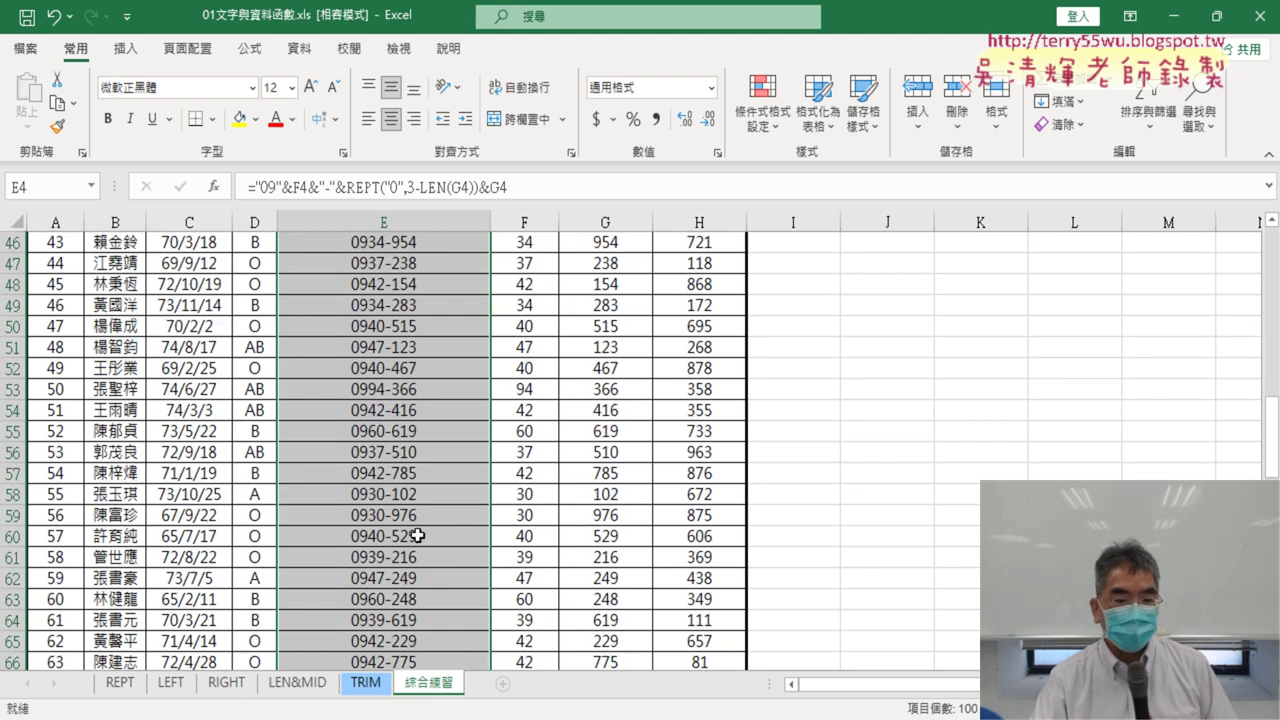
{"action": "scroll", "coordinate": [417, 537], "scroll_direction": "down", "scroll_amount": 1}
{"action": "scroll", "coordinate": [417, 535], "scroll_direction": "down", "scroll_amount": 5}
{"action": "scroll", "coordinate": [414, 530], "scroll_direction": "down", "scroll_amount": 3}
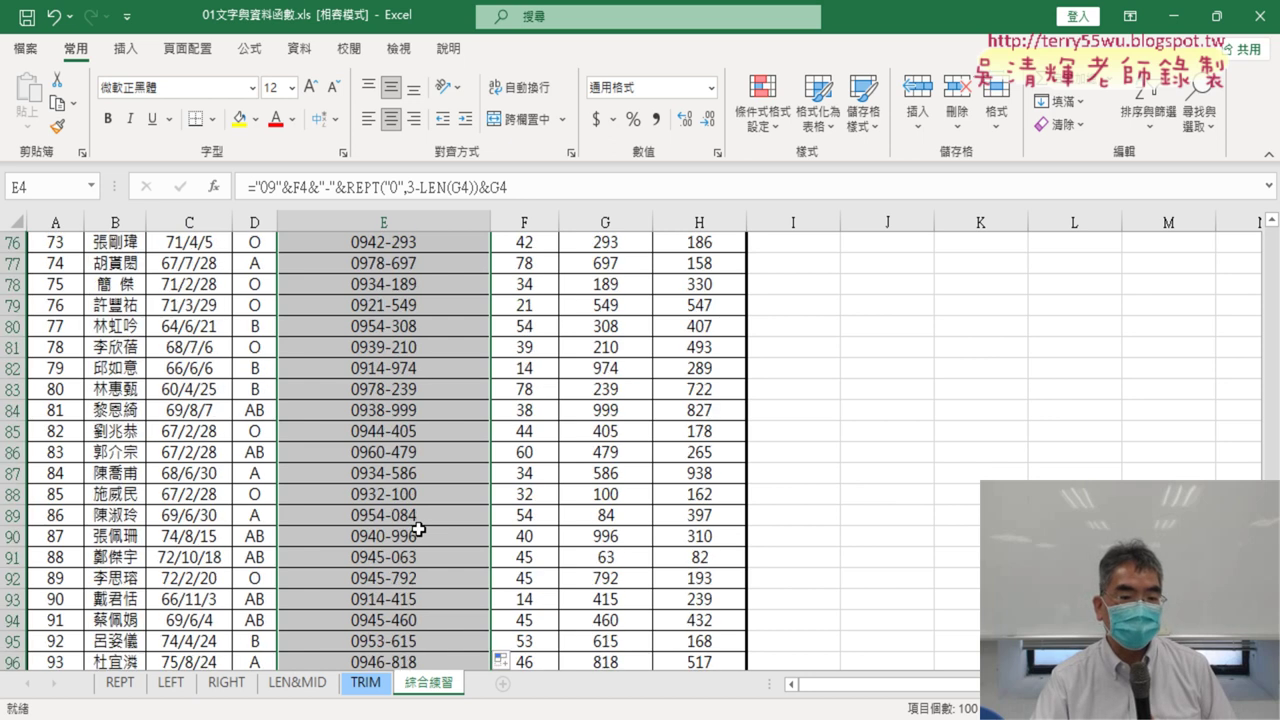
{"action": "scroll", "coordinate": [414, 528], "scroll_direction": "up", "scroll_amount": 6}
{"action": "scroll", "coordinate": [410, 525], "scroll_direction": "up", "scroll_amount": 6}
{"action": "scroll", "coordinate": [410, 525], "scroll_direction": "up", "scroll_amount": 10}
{"action": "scroll", "coordinate": [410, 525], "scroll_direction": "up", "scroll_amount": 2}
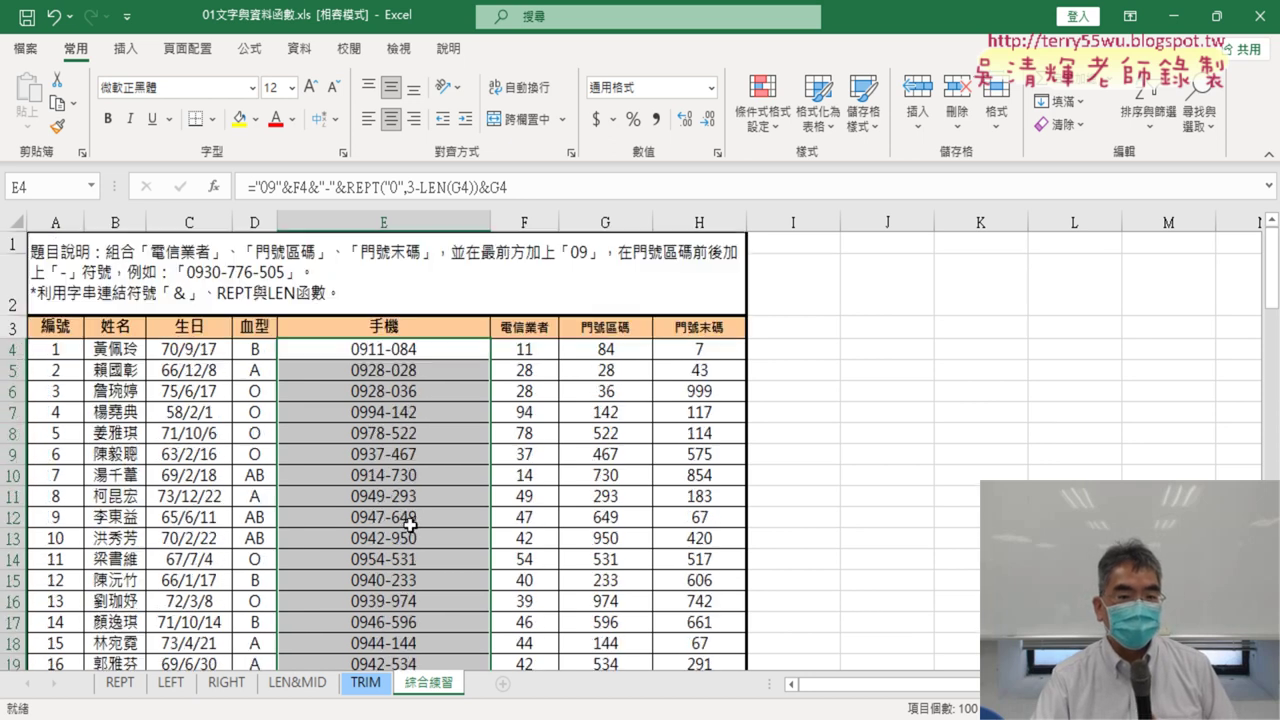
{"action": "left_click", "coordinate": [432, 347]}
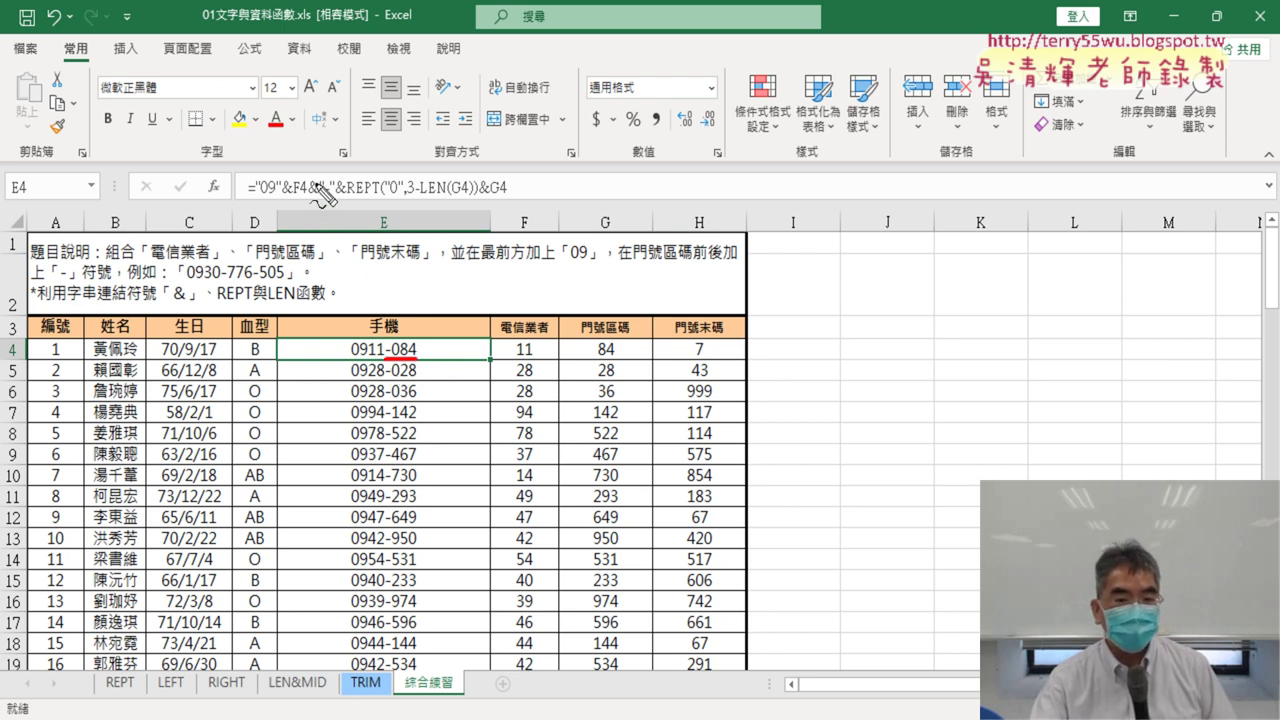
{"action": "left_click_drag", "start_coordinate": [308, 199], "coordinate": [504, 199]}
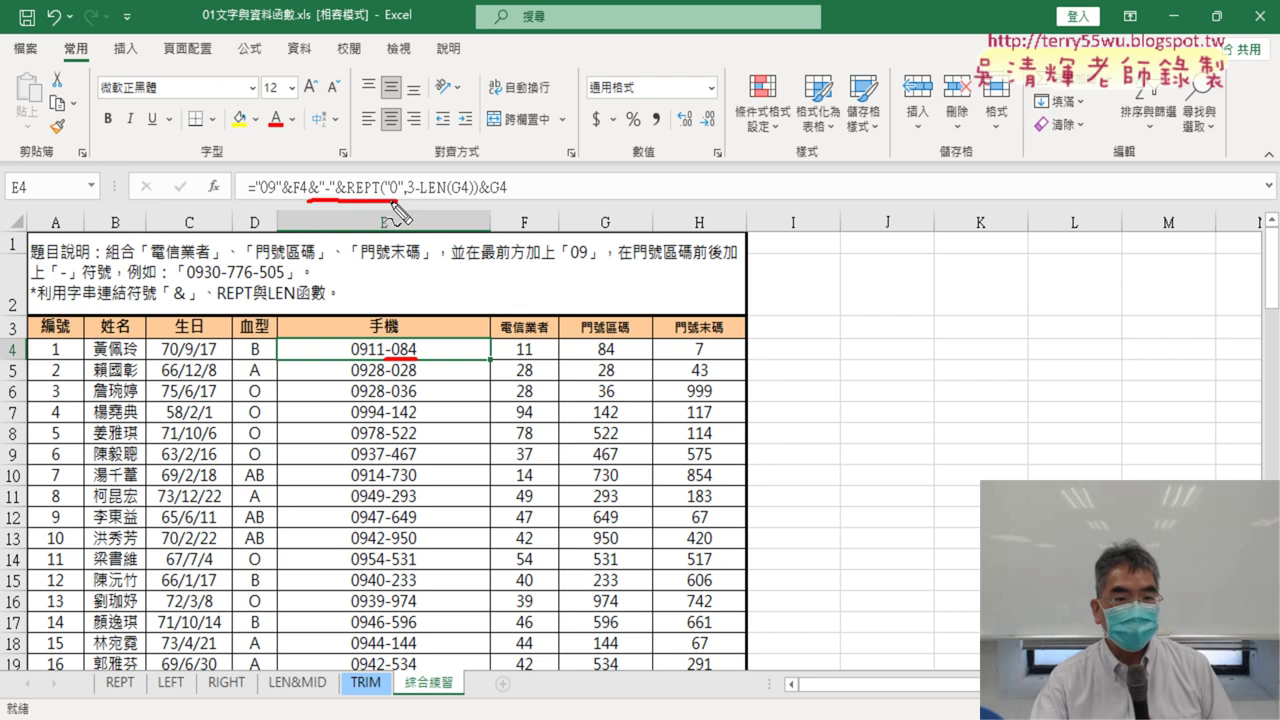
{"action": "left_click_drag", "start_coordinate": [302, 200], "coordinate": [516, 201]}
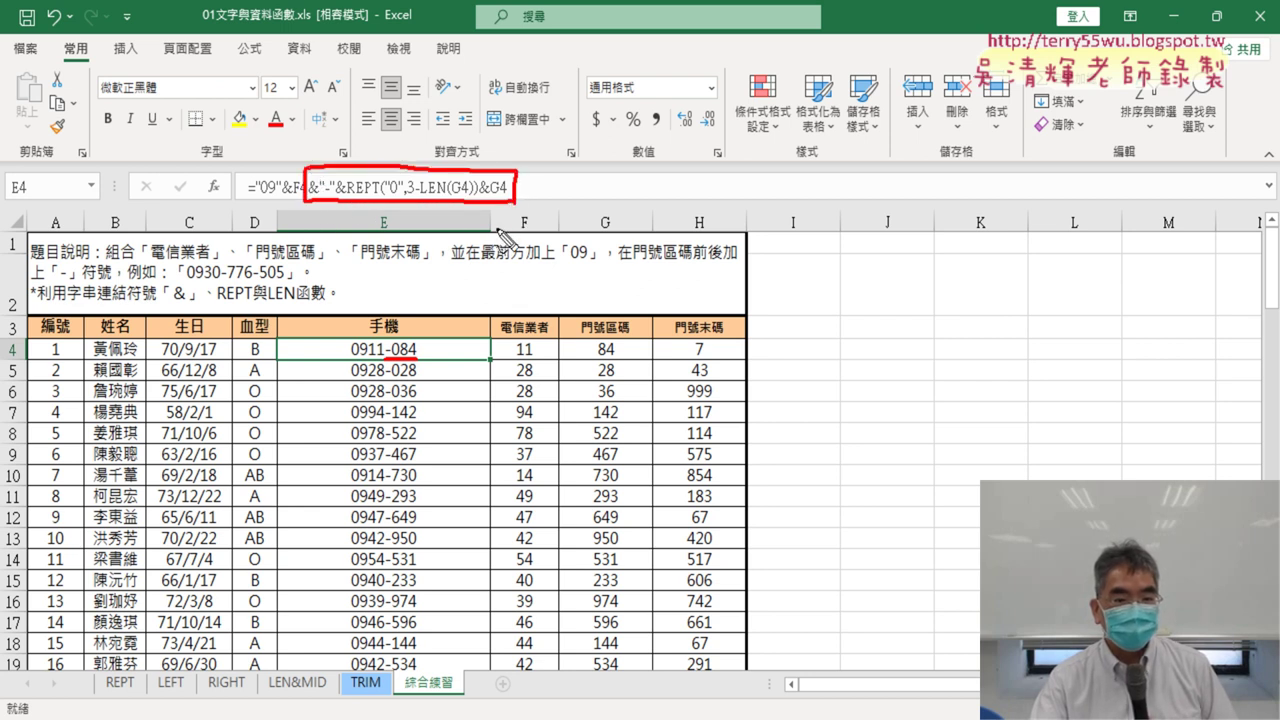
{"action": "left_click_drag", "start_coordinate": [428, 208], "coordinate": [410, 342]}
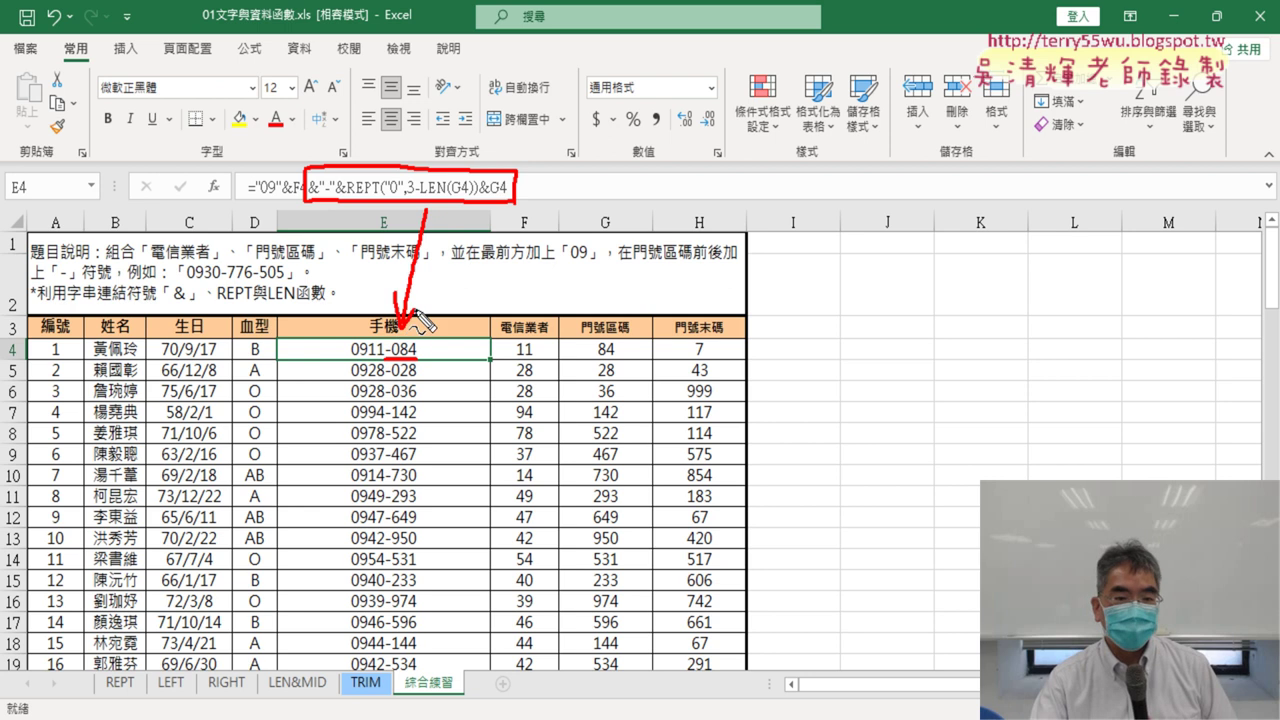
{"action": "left_click_drag", "start_coordinate": [718, 355], "coordinate": [687, 357]}
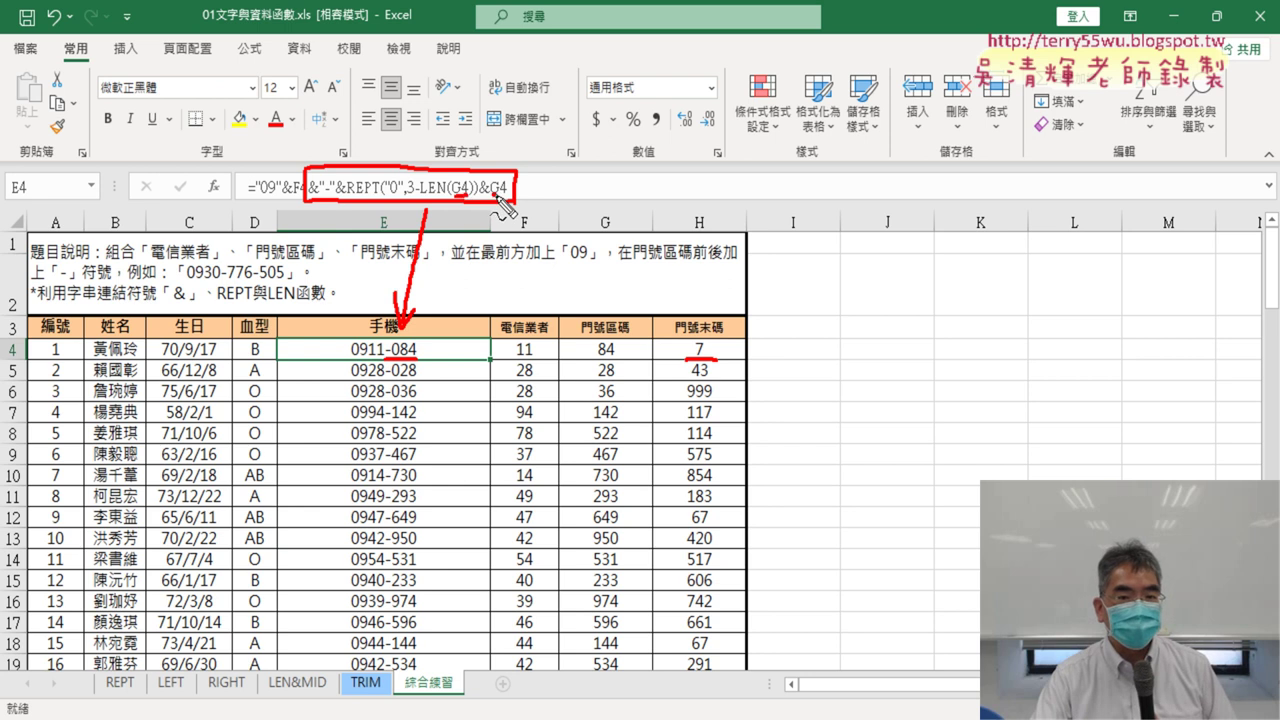
{"action": "left_click_drag", "start_coordinate": [596, 336], "coordinate": [592, 352]}
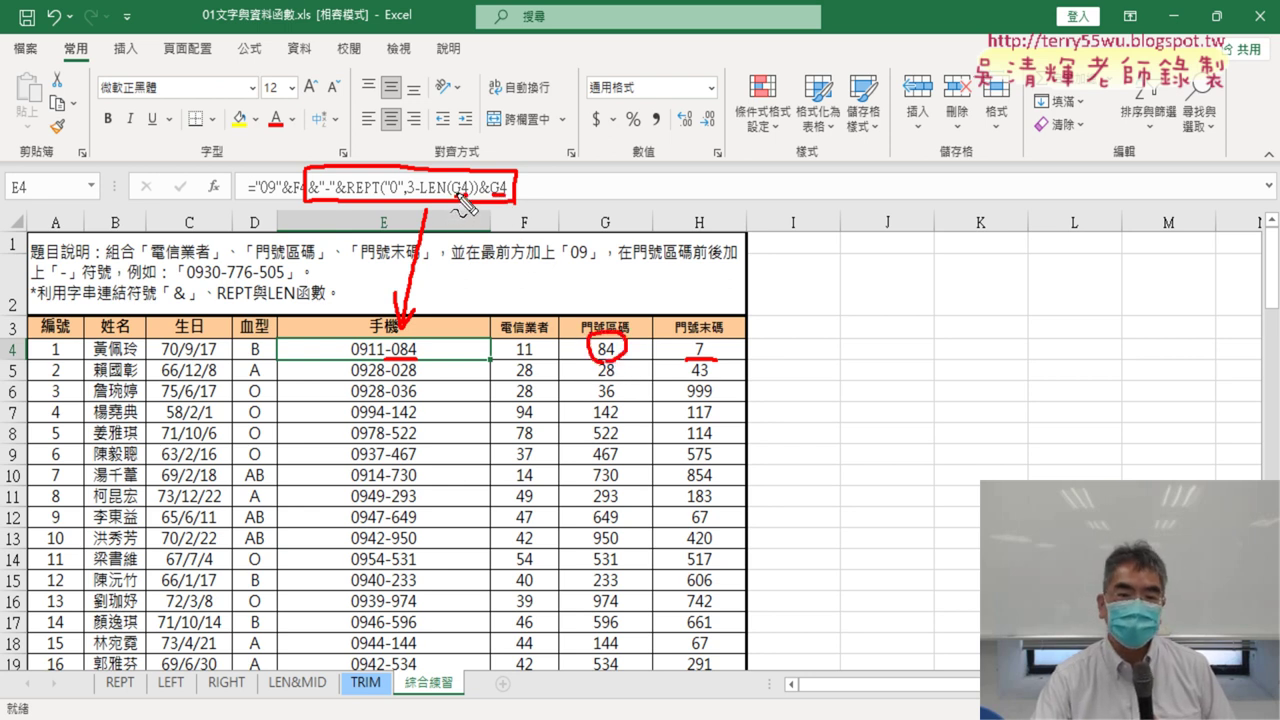
{"action": "left_click_drag", "start_coordinate": [453, 198], "coordinate": [469, 198]}
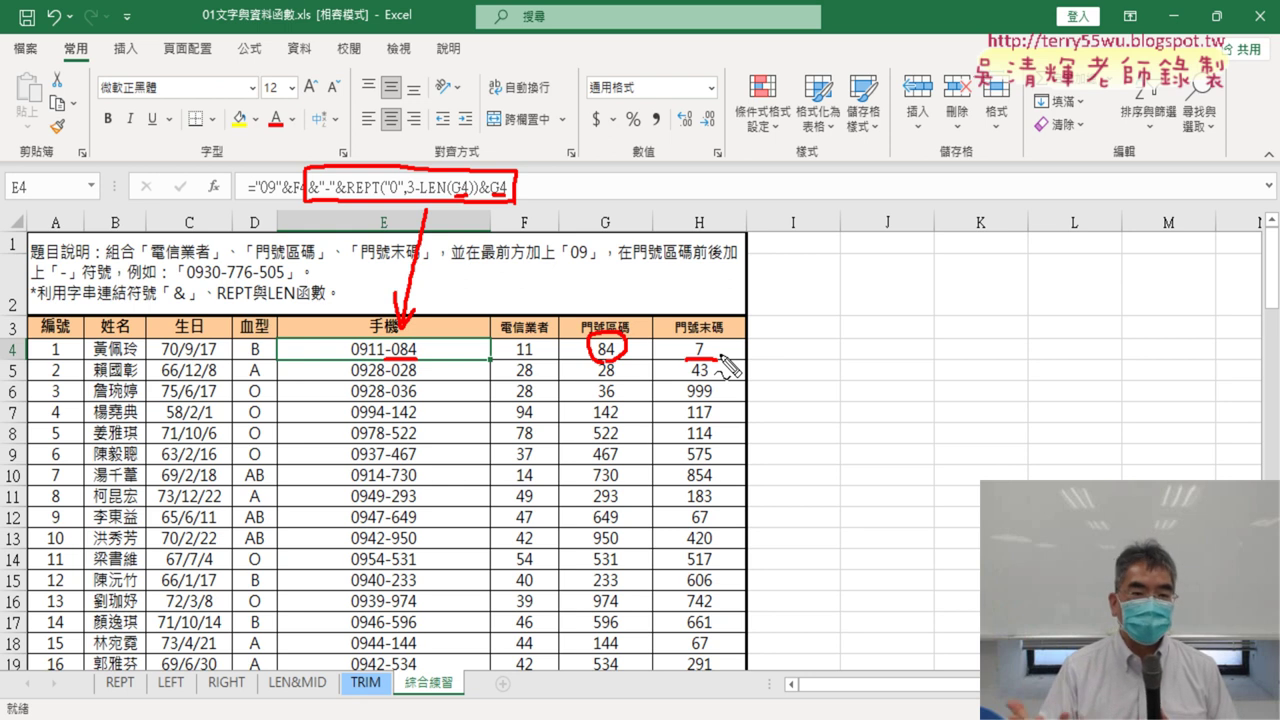
{"action": "key", "text": "Escape"}
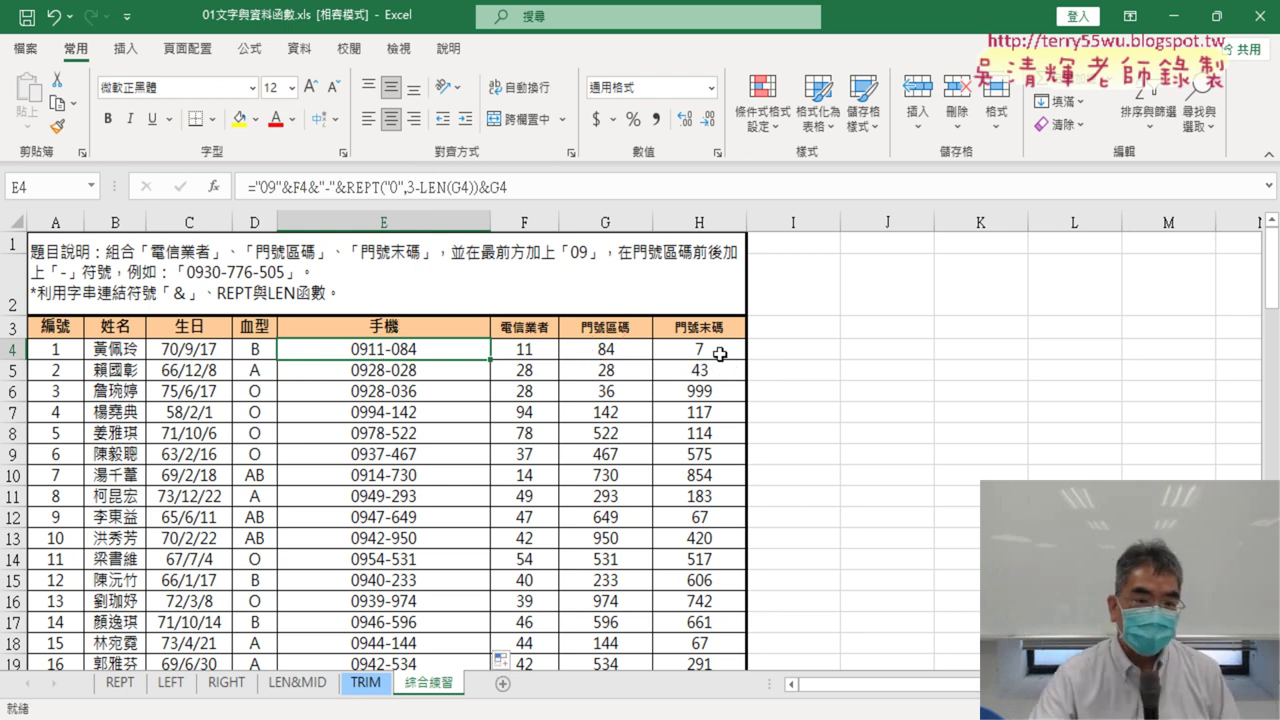
Copy &"-"&REPT("0",3-LEN(G4))&G4 and paste it at the end of E4's formula.
{"action": "left_click", "coordinate": [313, 186]}
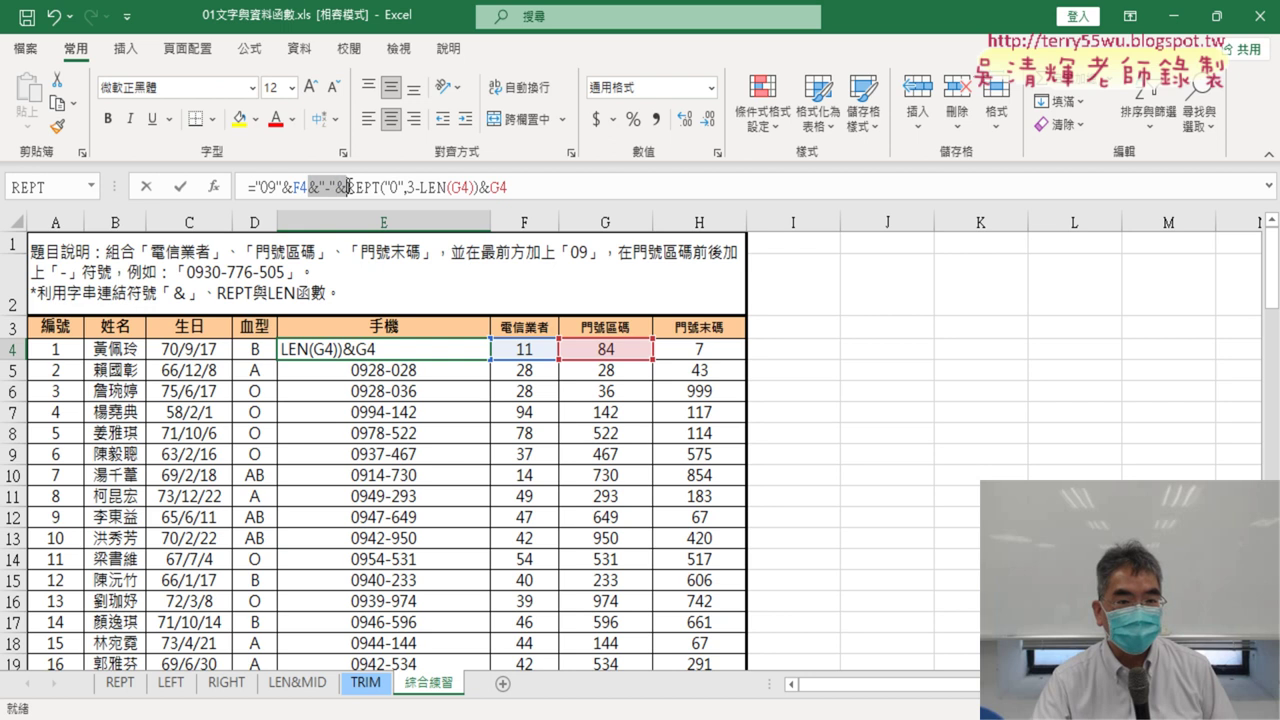
{"action": "left_click_drag", "start_coordinate": [348, 186], "coordinate": [507, 187]}
{"action": "right_click", "coordinate": [503, 192]}
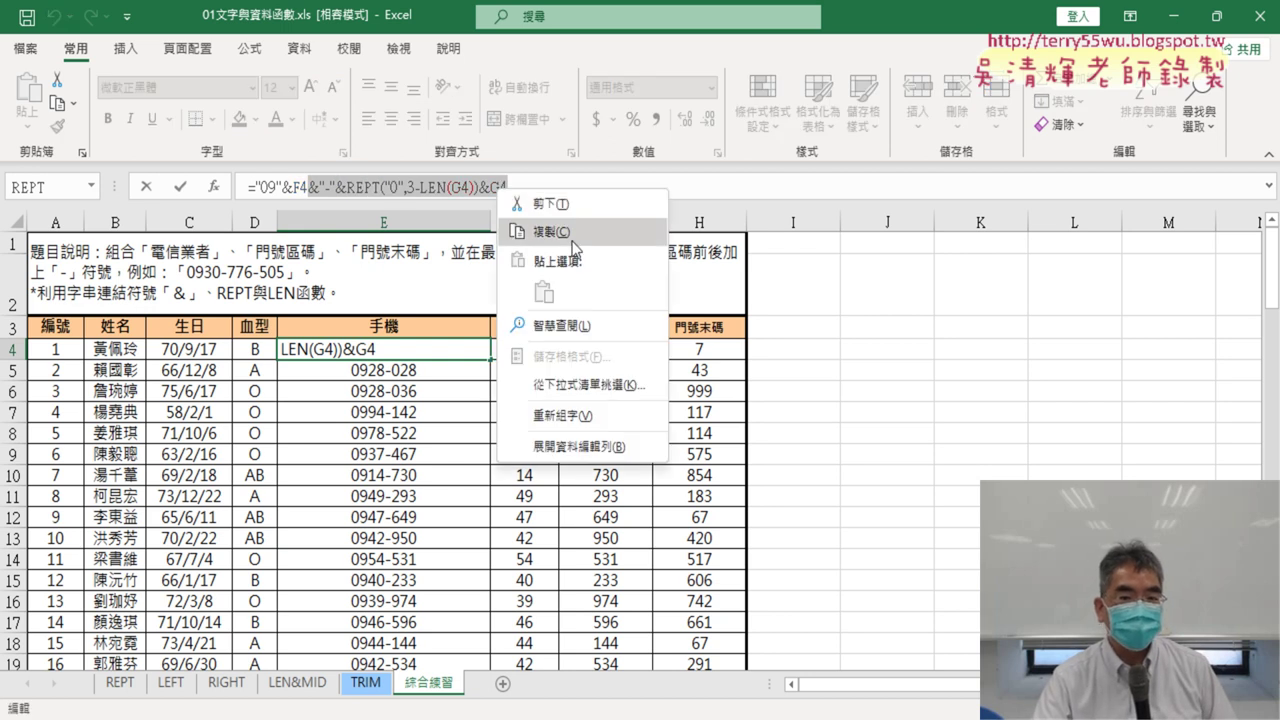
{"action": "left_click", "coordinate": [573, 238]}
{"action": "left_click", "coordinate": [533, 186]}
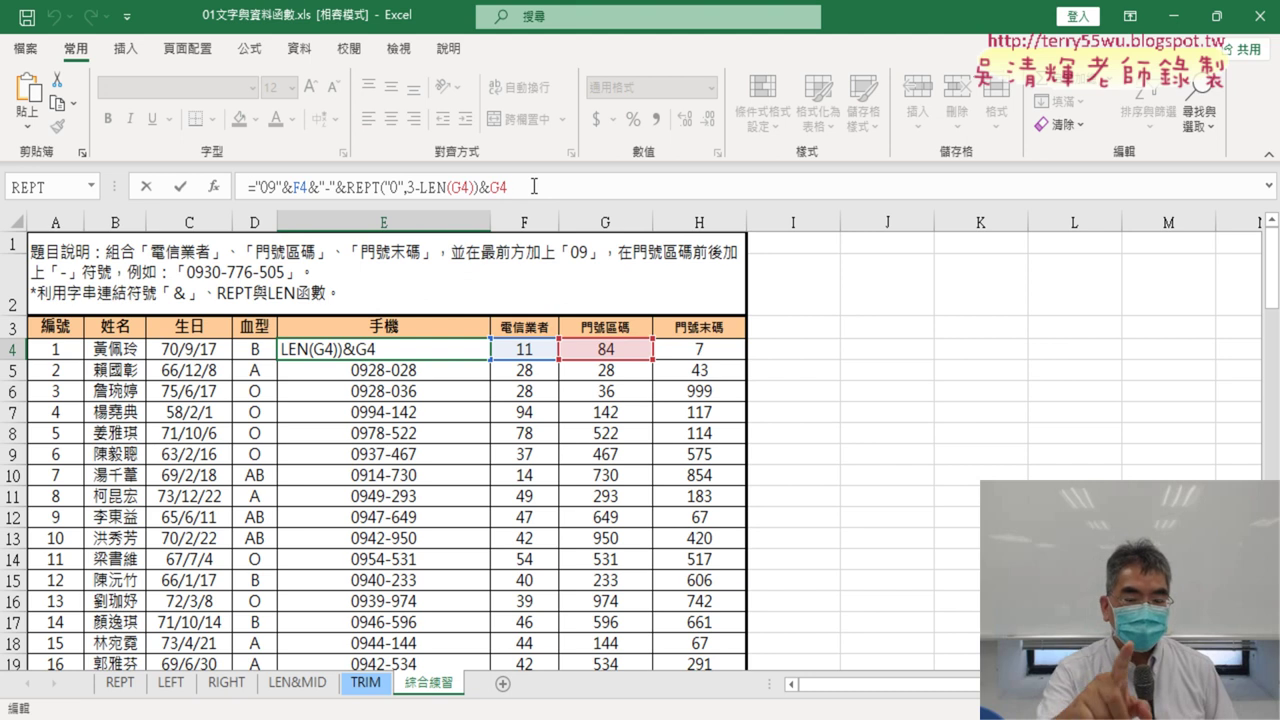
{"action": "key", "text": "ctrl+v"}
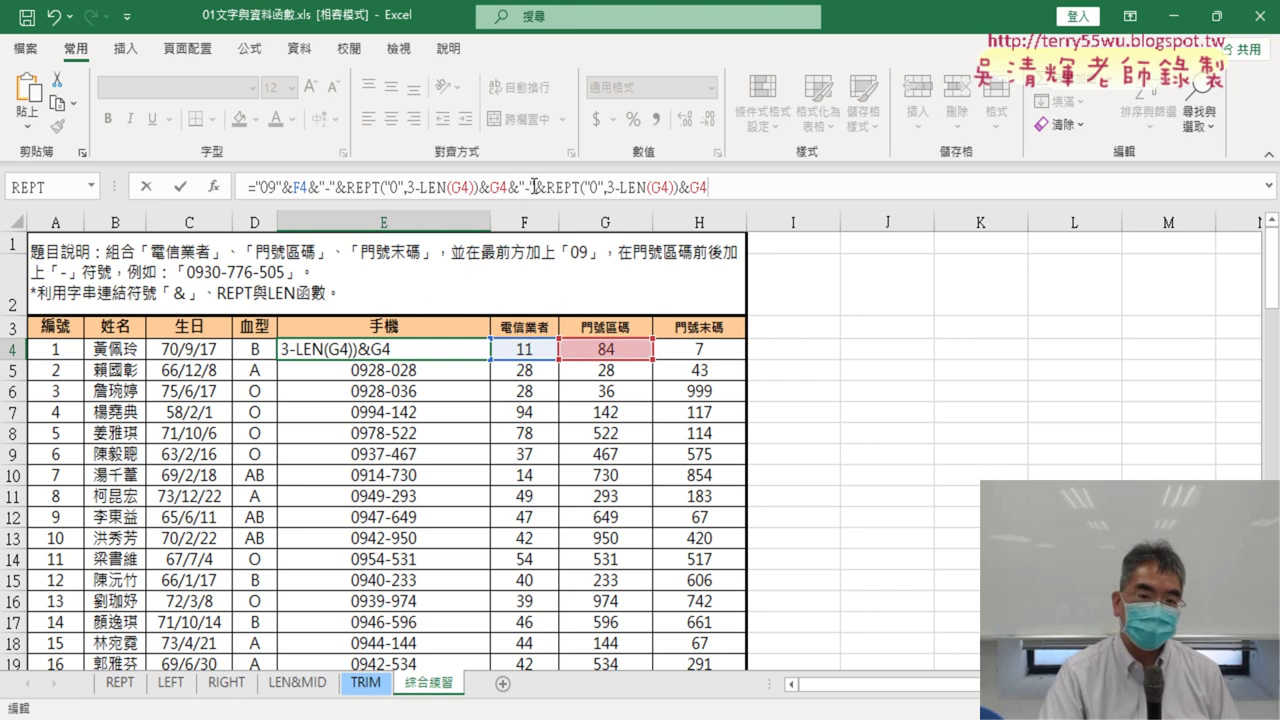
{"action": "left_click", "coordinate": [181, 188]}
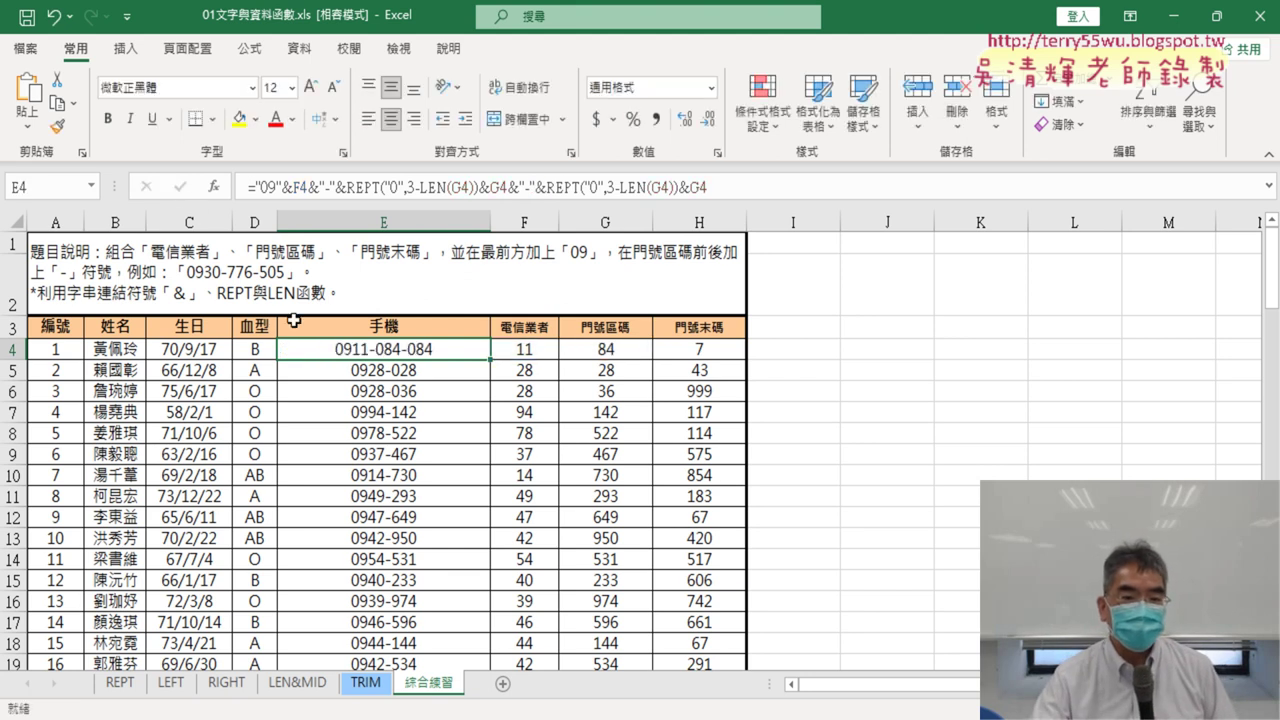
{"action": "left_click", "coordinate": [655, 187]}
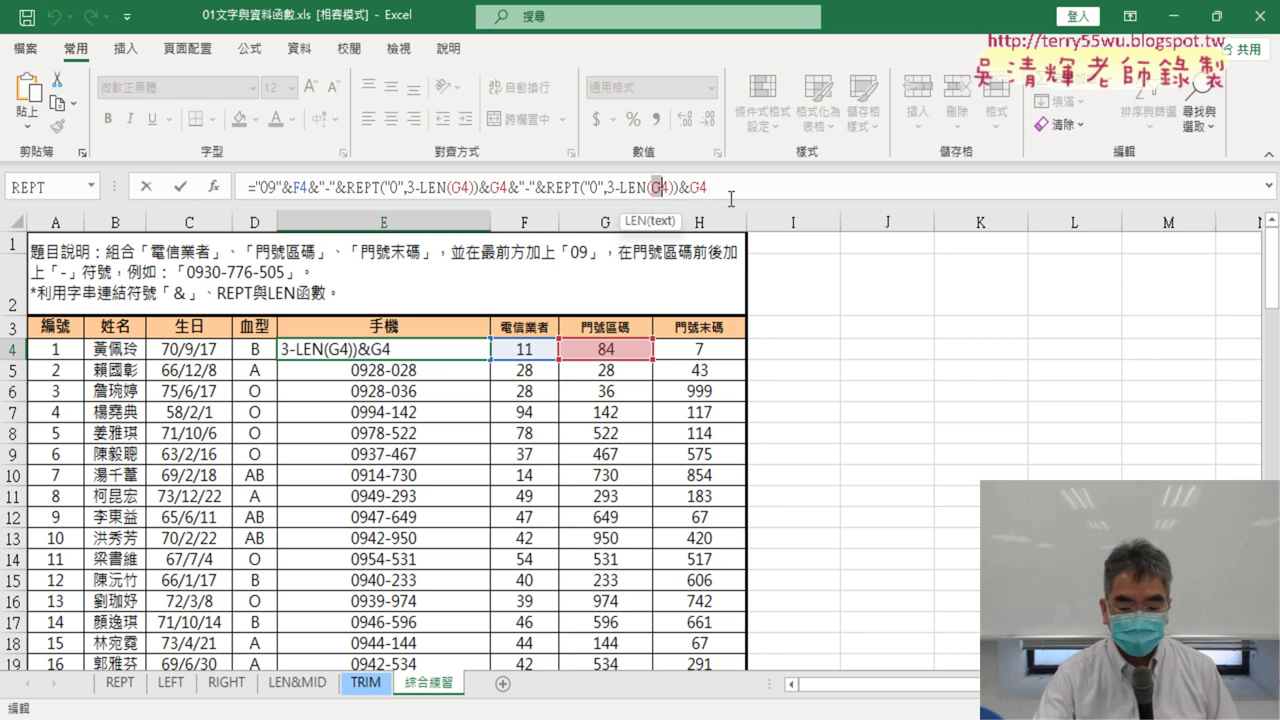
{"action": "type", "text": "H"}
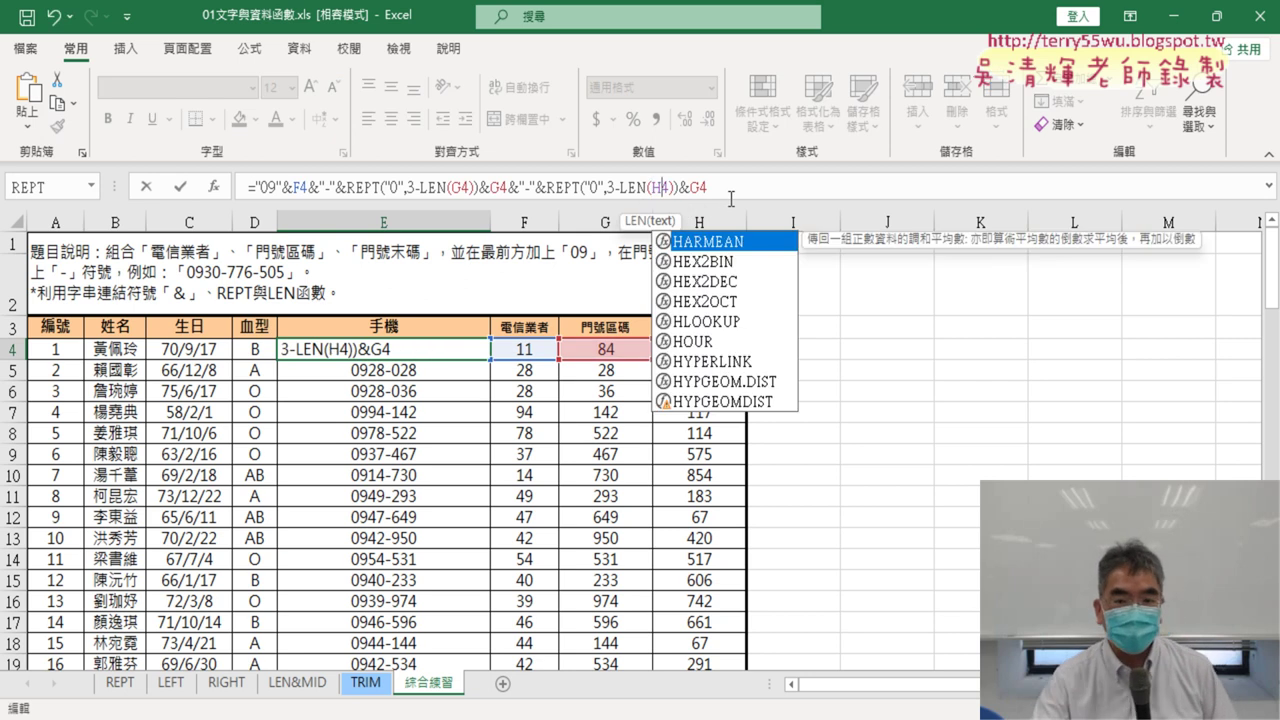
{"action": "left_click", "coordinate": [731, 199]}
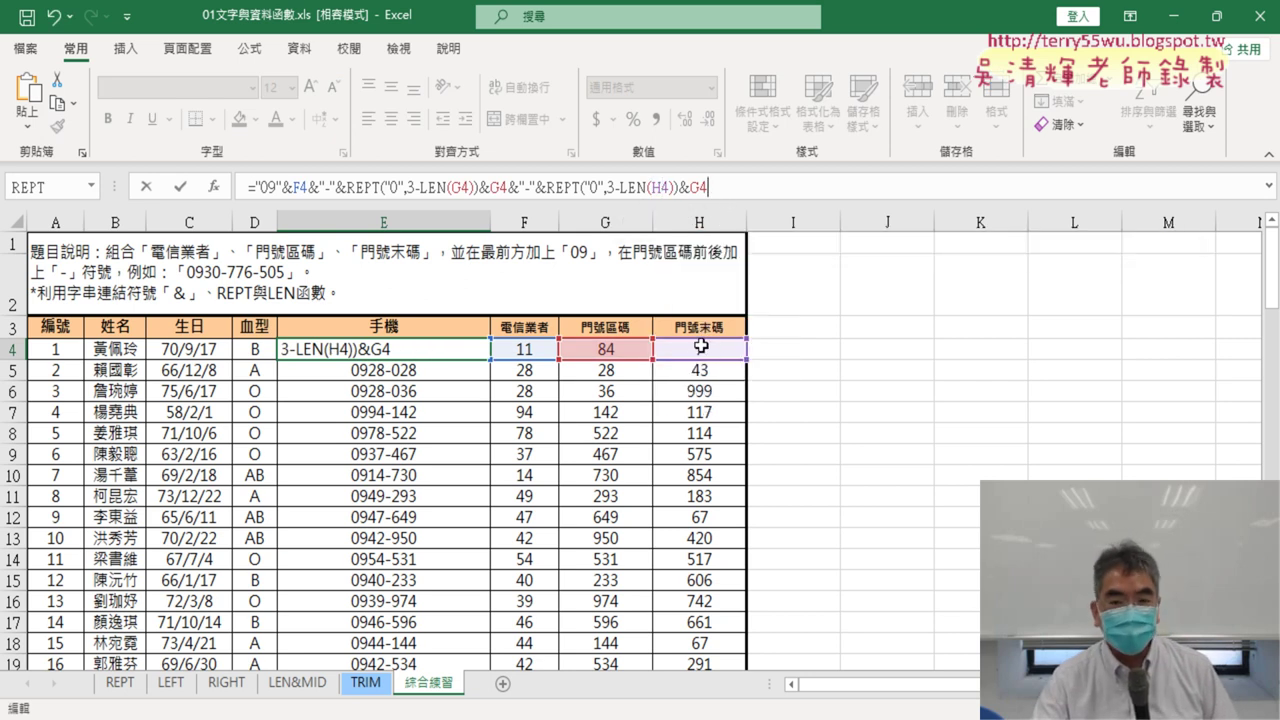
{"action": "left_click", "coordinate": [694, 188]}
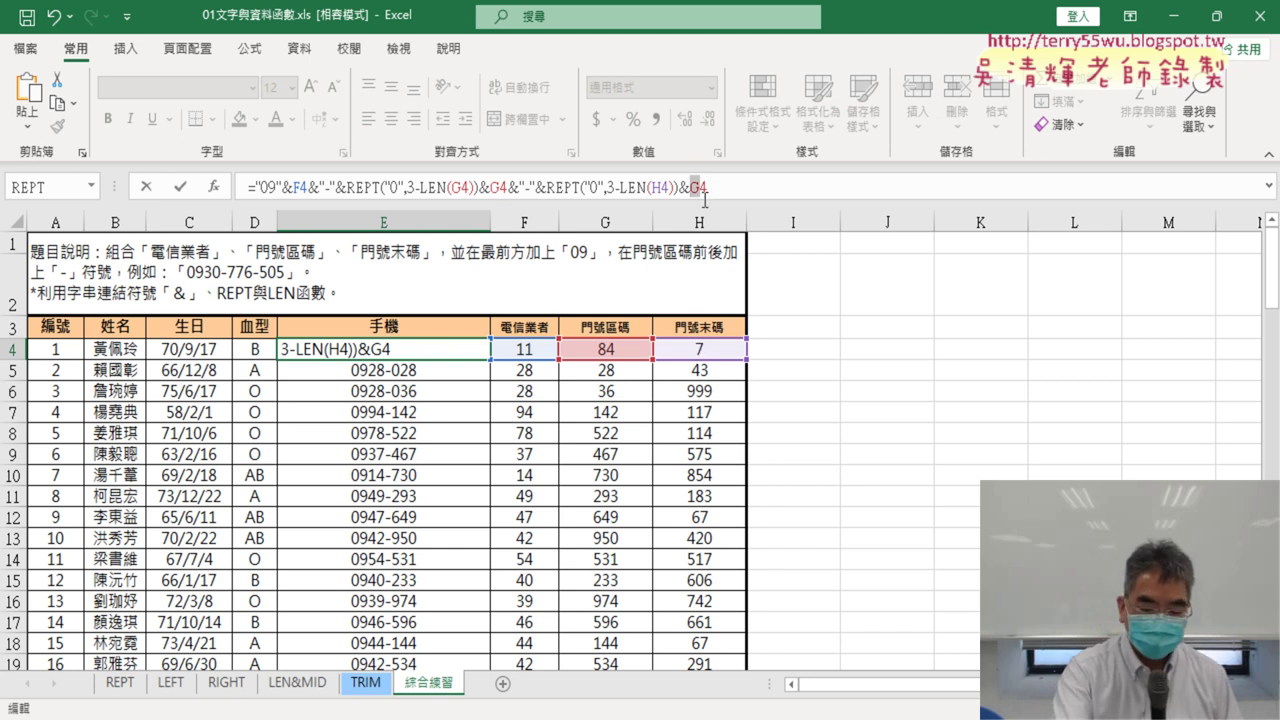
{"action": "key", "text": "Delete"}
{"action": "type", "text": "H"}
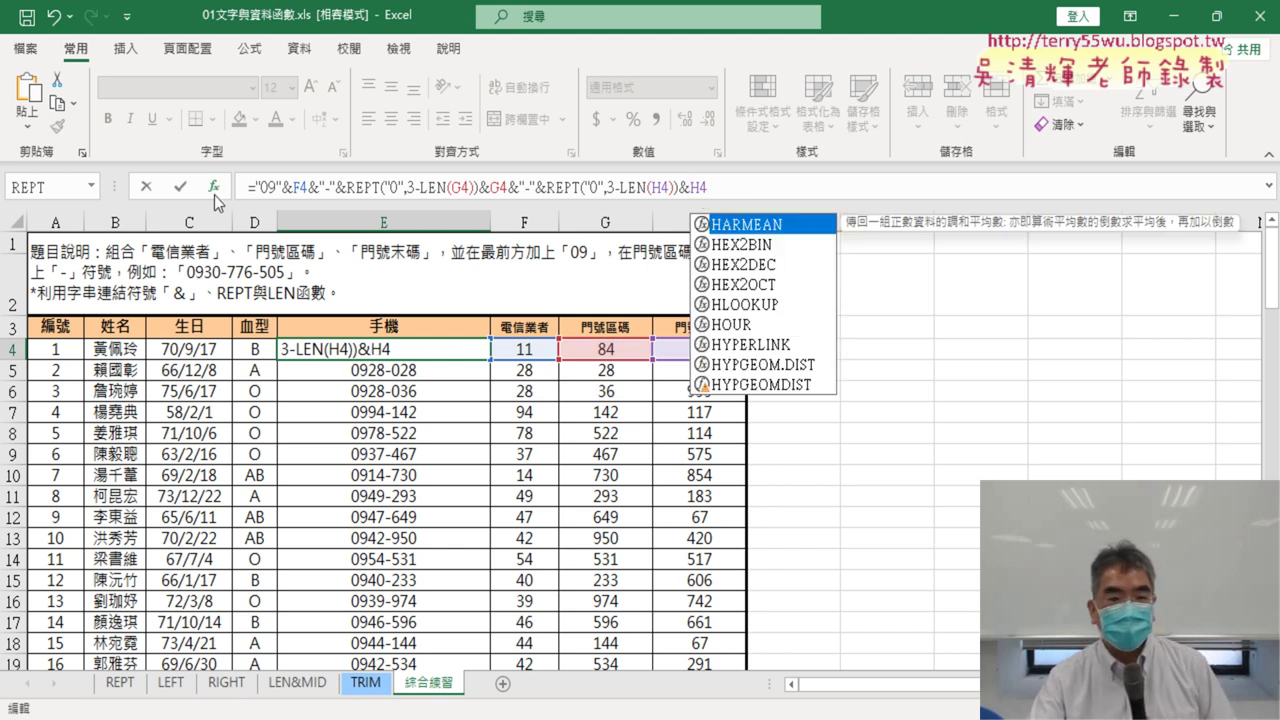
{"action": "left_click", "coordinate": [180, 189]}
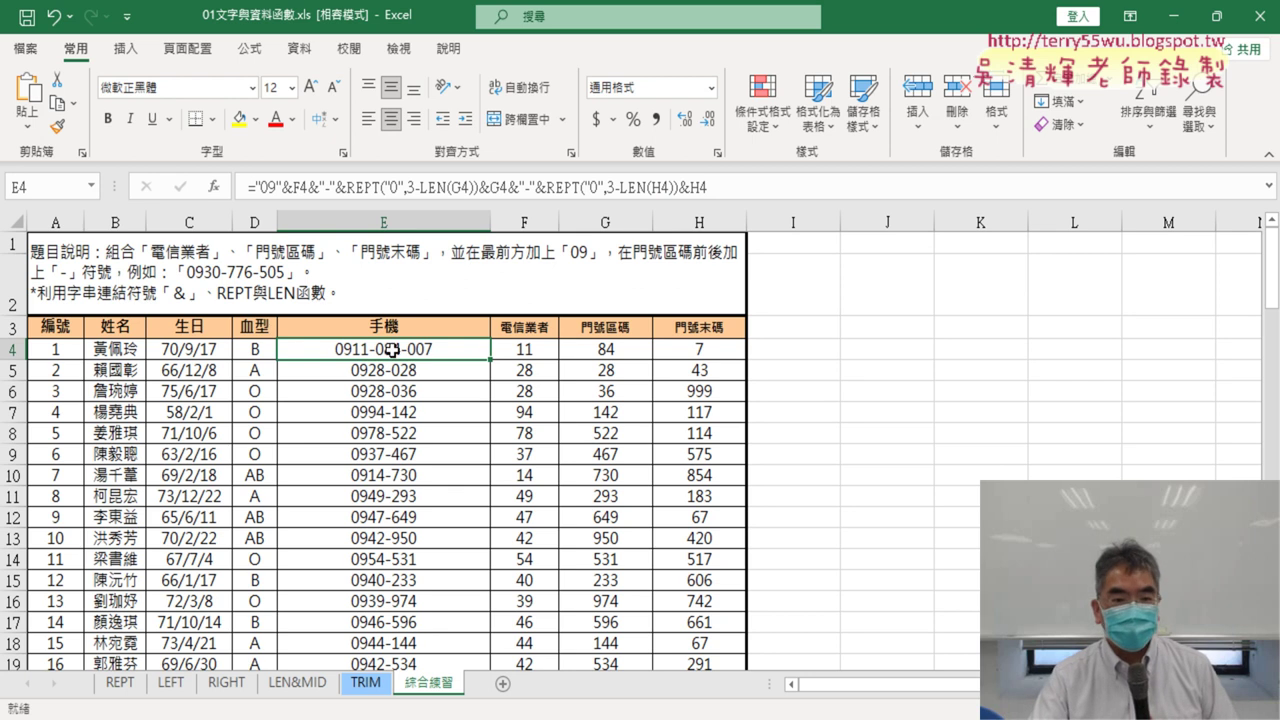
Fill the E4 formula down column E and scroll through the padded 09xx-xxx-xxx numbers.
{"action": "double_click", "coordinate": [493, 358]}
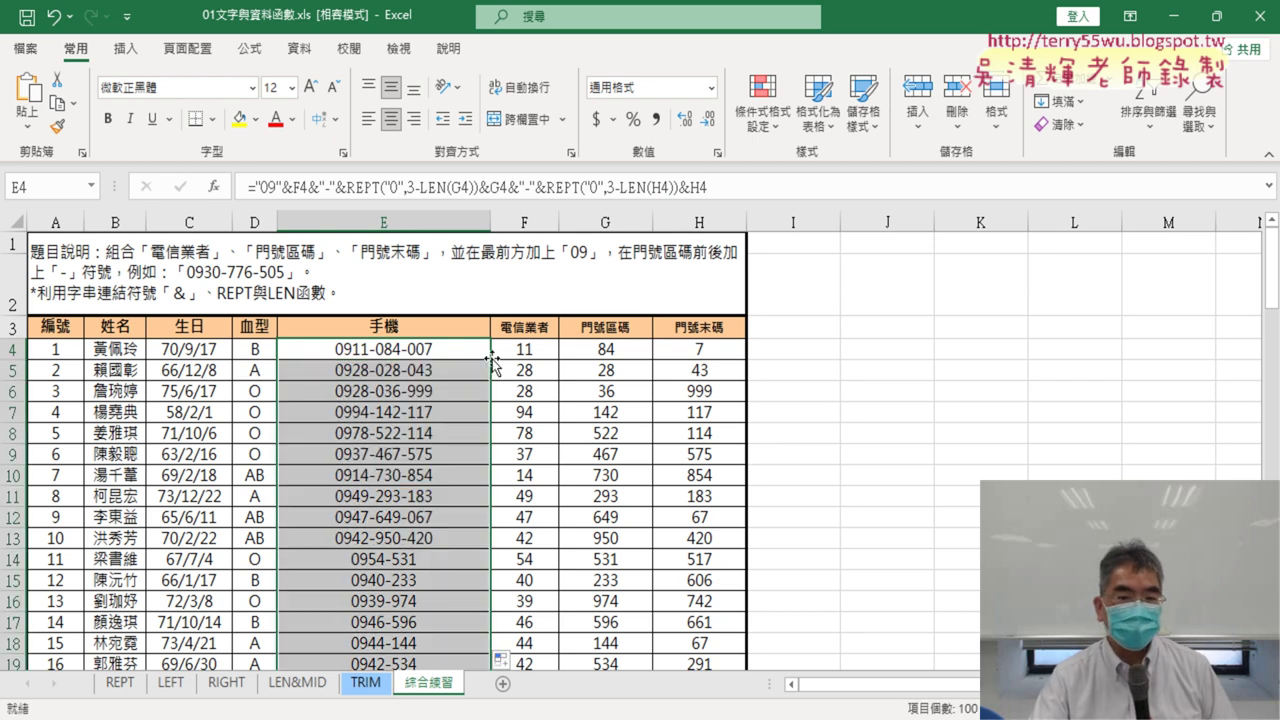
{"action": "scroll", "coordinate": [487, 365], "scroll_direction": "down", "scroll_amount": 3}
{"action": "scroll", "coordinate": [487, 362], "scroll_direction": "down", "scroll_amount": 7}
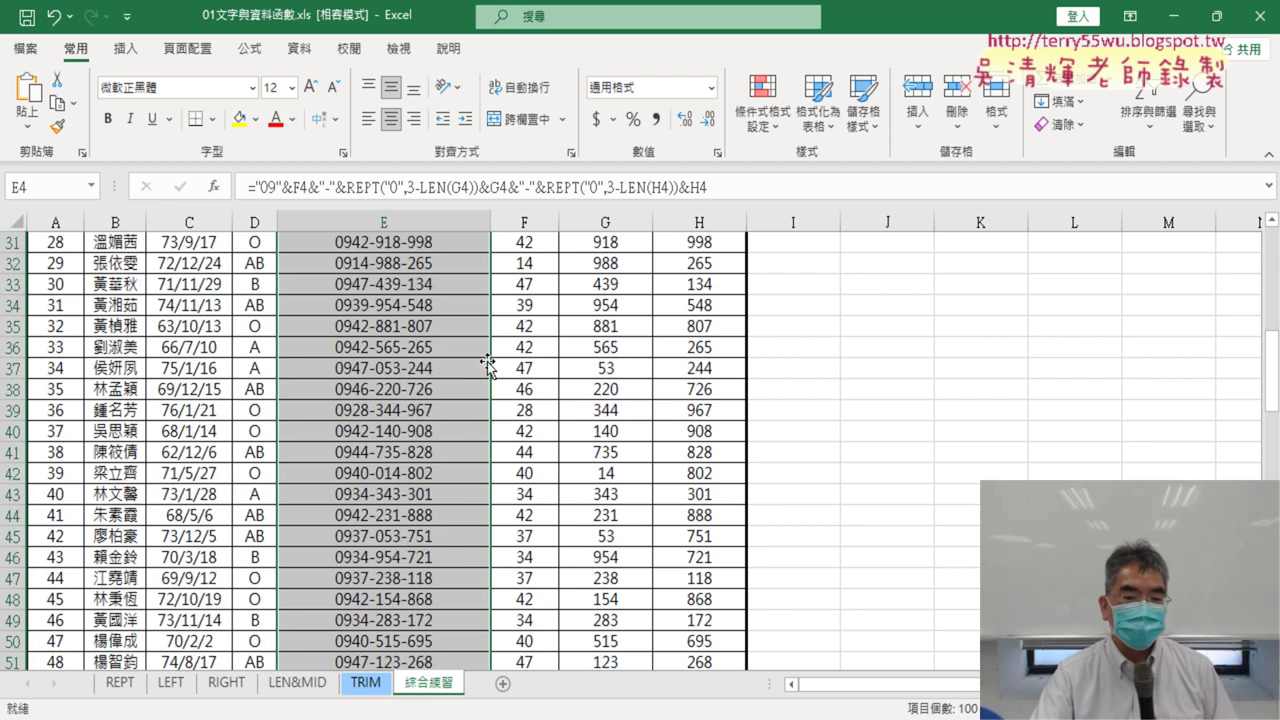
{"action": "scroll", "coordinate": [487, 362], "scroll_direction": "down", "scroll_amount": 6}
{"action": "scroll", "coordinate": [487, 362], "scroll_direction": "down", "scroll_amount": 9}
{"action": "scroll", "coordinate": [487, 361], "scroll_direction": "down", "scroll_amount": 8}
{"action": "scroll", "coordinate": [487, 361], "scroll_direction": "up", "scroll_amount": 11}
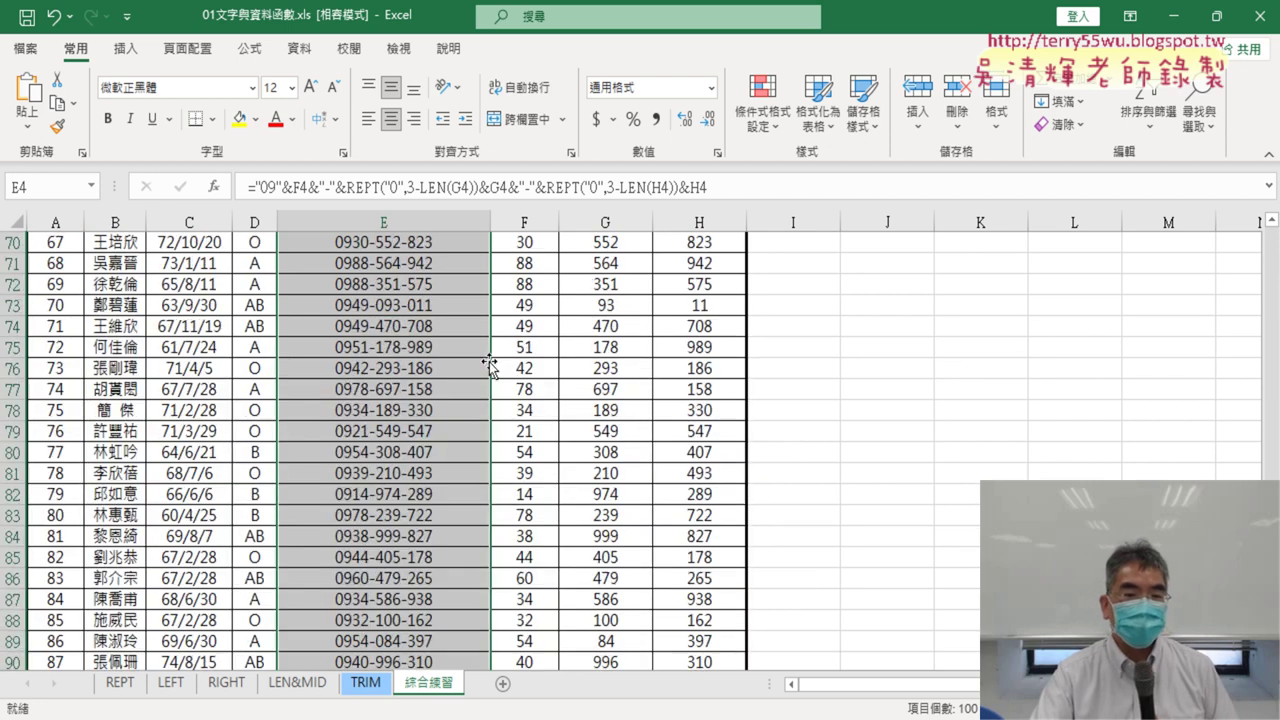
{"action": "scroll", "coordinate": [489, 362], "scroll_direction": "up", "scroll_amount": 8}
{"action": "scroll", "coordinate": [489, 362], "scroll_direction": "up", "scroll_amount": 3}
{"action": "scroll", "coordinate": [475, 350], "scroll_direction": "up", "scroll_amount": 5}
{"action": "scroll", "coordinate": [470, 343], "scroll_direction": "up", "scroll_amount": 4}
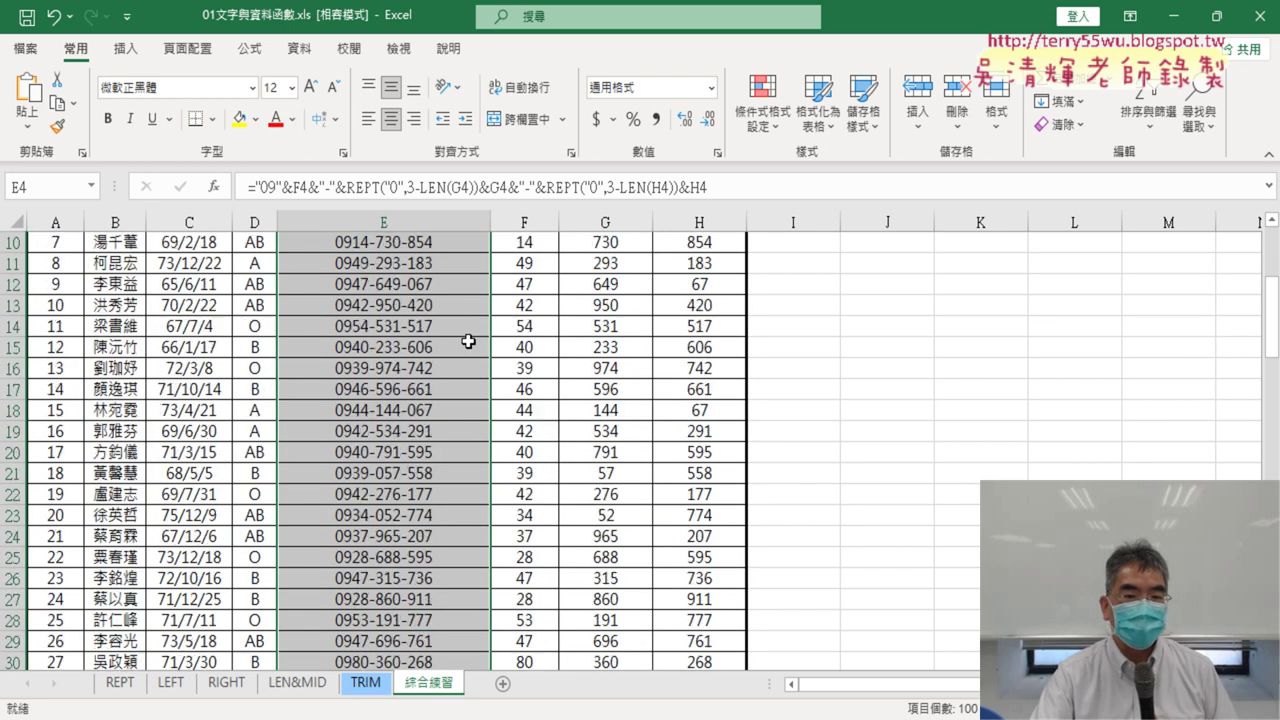
{"action": "scroll", "coordinate": [469, 345], "scroll_direction": "up", "scroll_amount": 3}
Redo the E4 fill-down, review the E4 formula, then switch to Google Drive.
{"action": "left_click", "coordinate": [449, 352]}
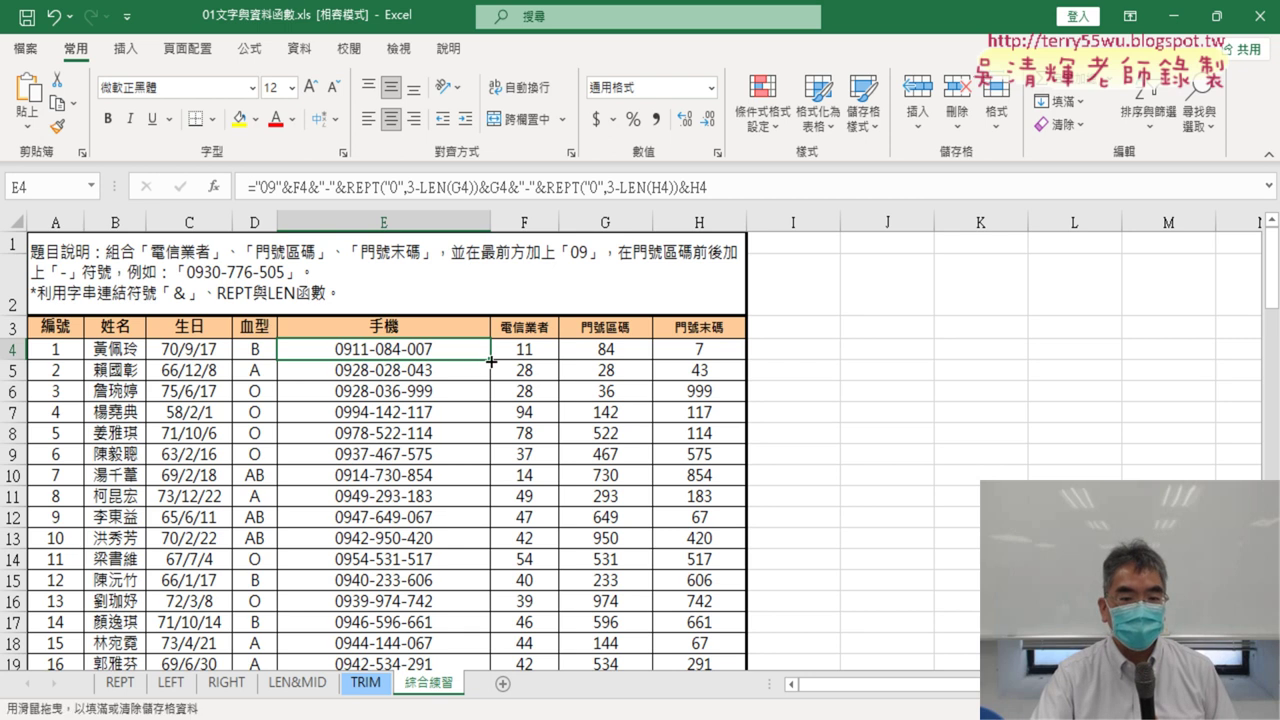
{"action": "double_click", "coordinate": [491, 358]}
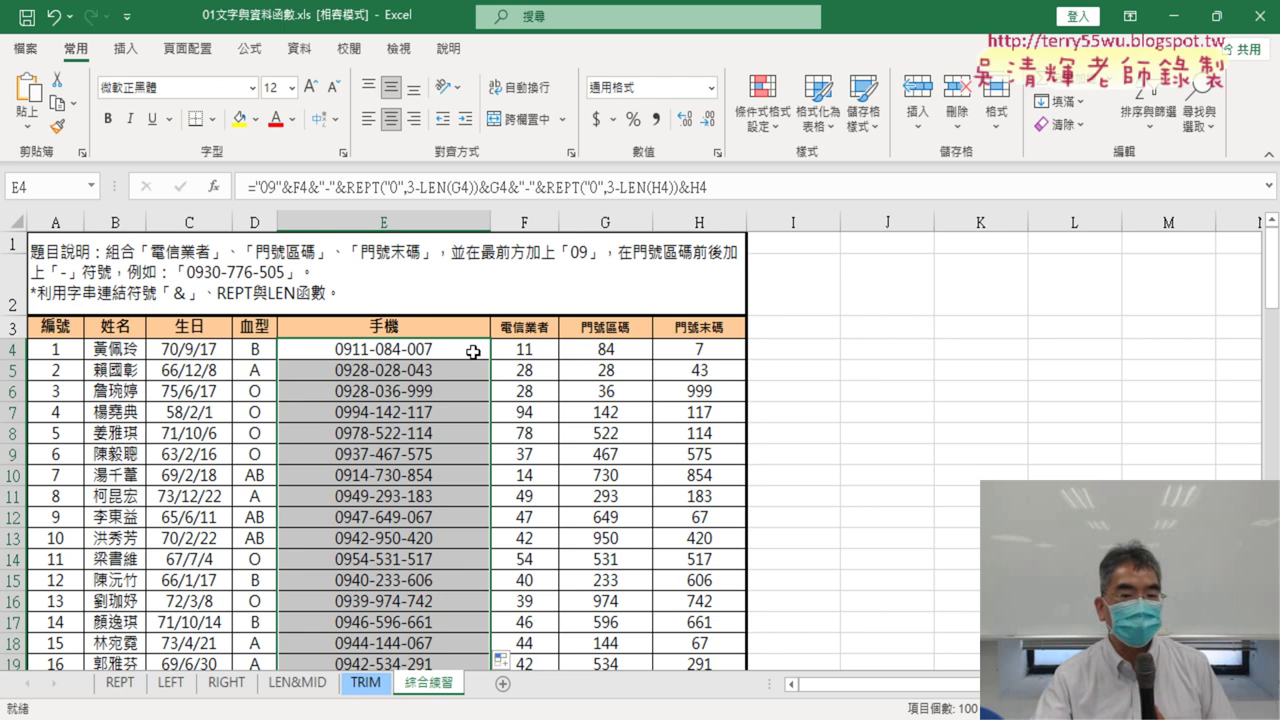
{"action": "left_click", "coordinate": [473, 352]}
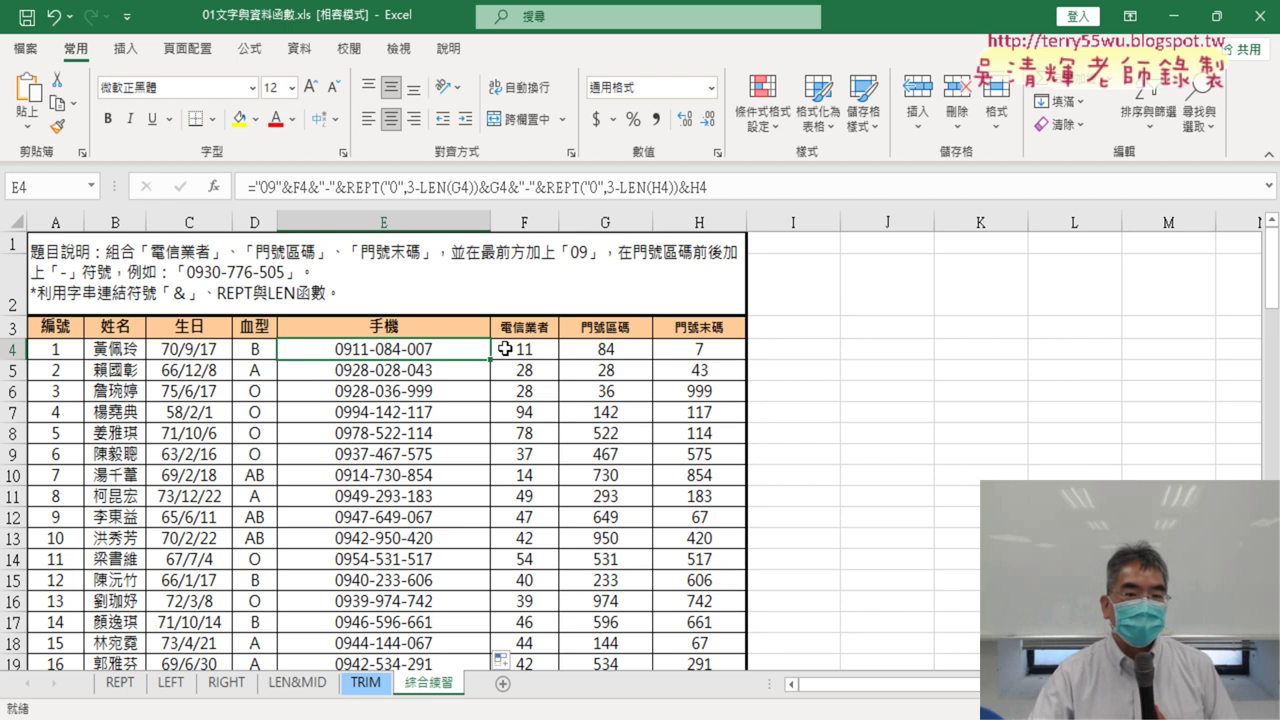
{"action": "left_click", "coordinate": [772, 193]}
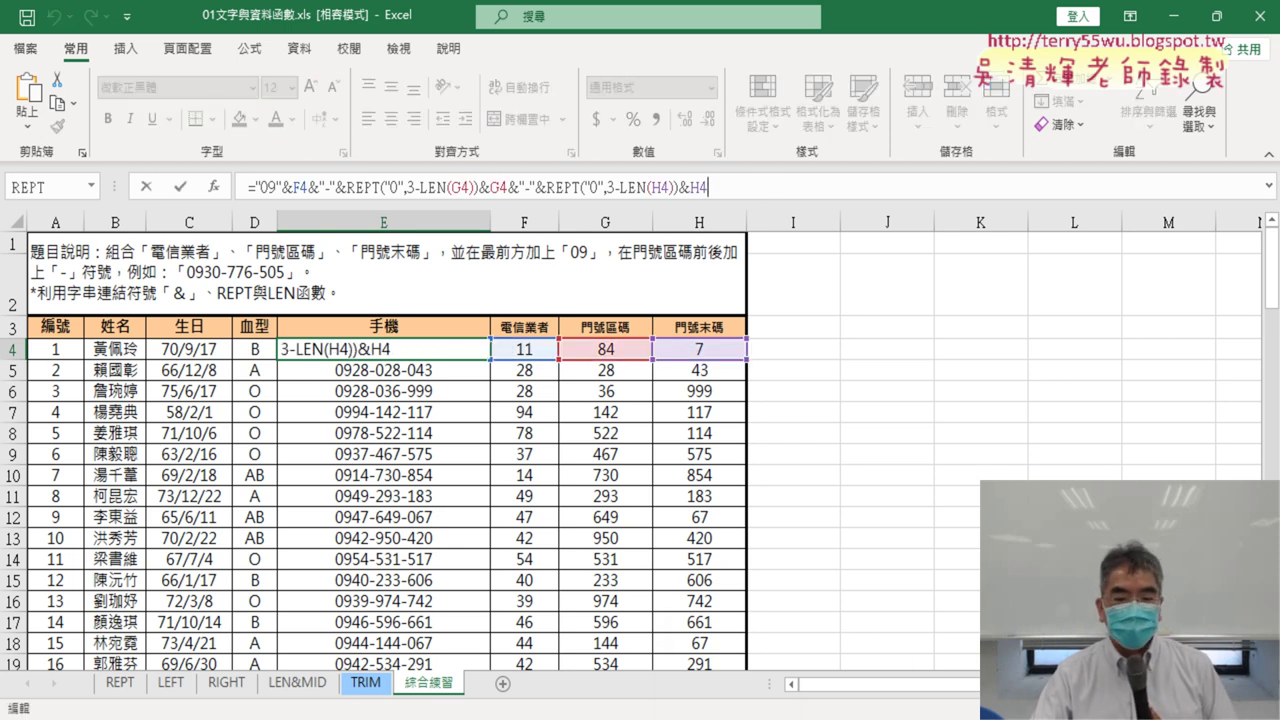
{"action": "left_click", "coordinate": [785, 596]}
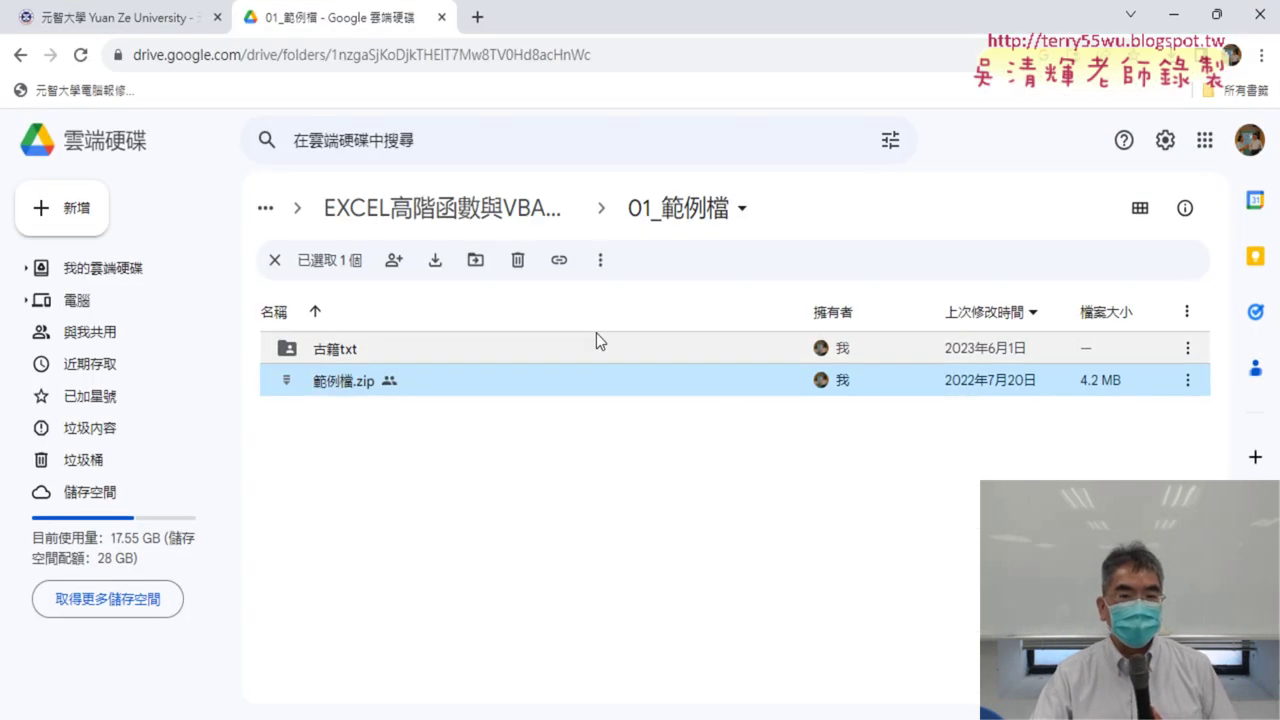
Go back, then through _雲端白板畫面 and 01_文字與資料函數 to open the 01_文字與資料函數程式碼 Doc.
{"action": "left_click", "coordinate": [20, 57]}
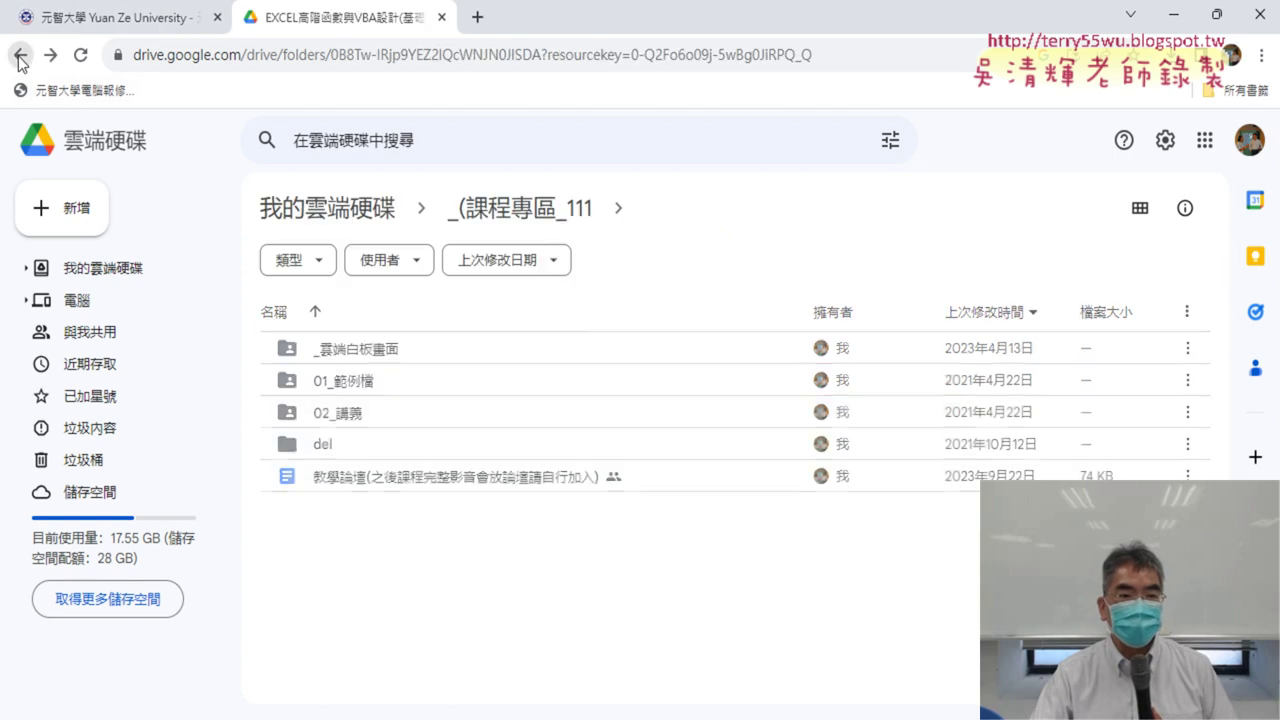
{"action": "double_click", "coordinate": [434, 346]}
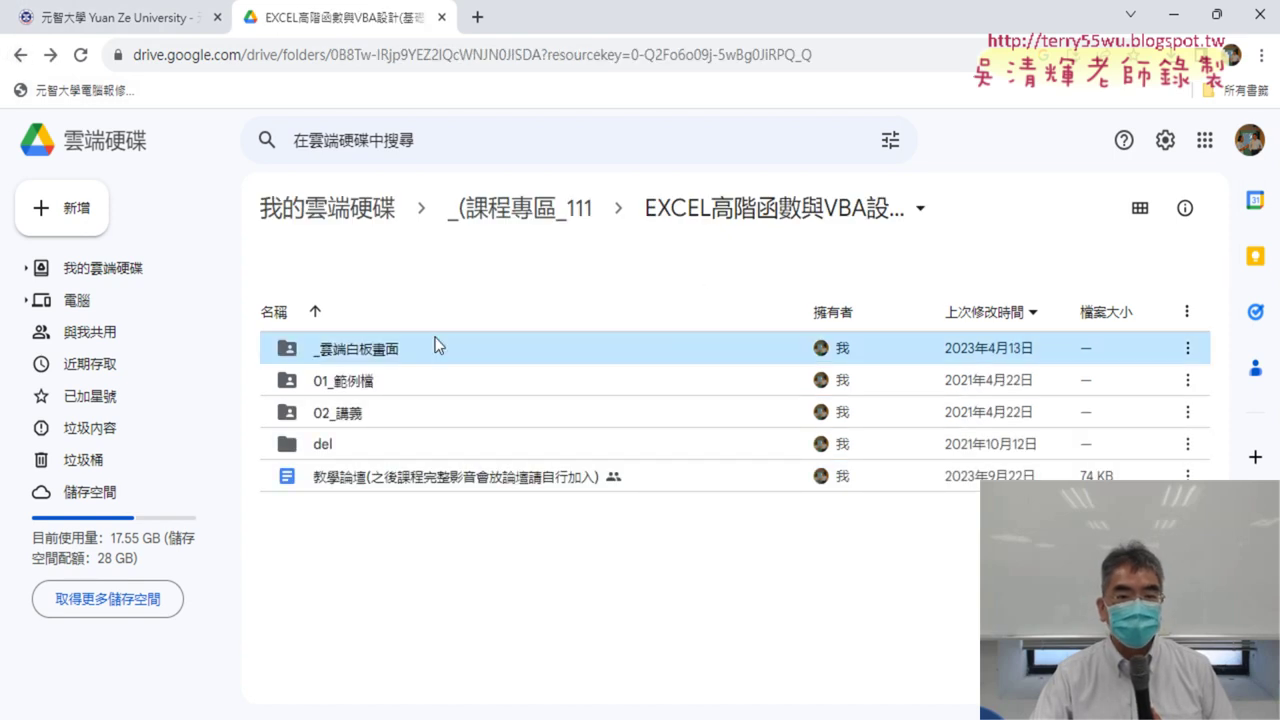
{"action": "double_click", "coordinate": [441, 345]}
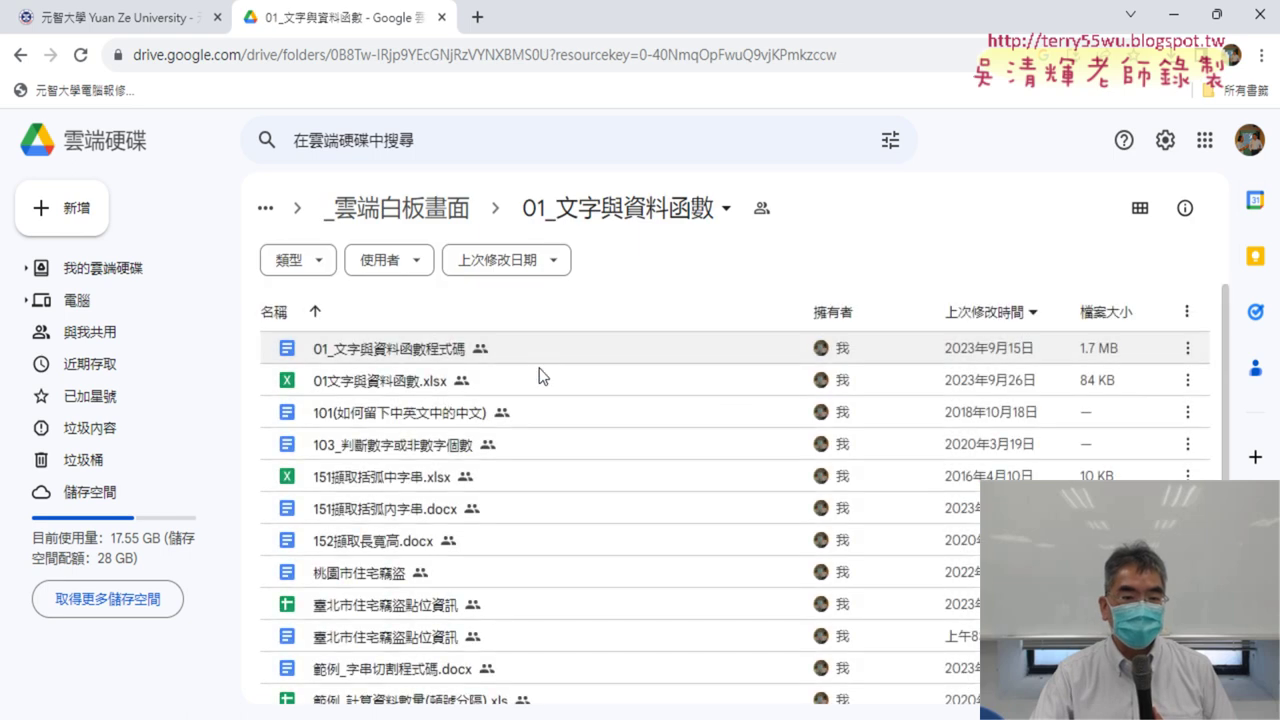
{"action": "double_click", "coordinate": [441, 352]}
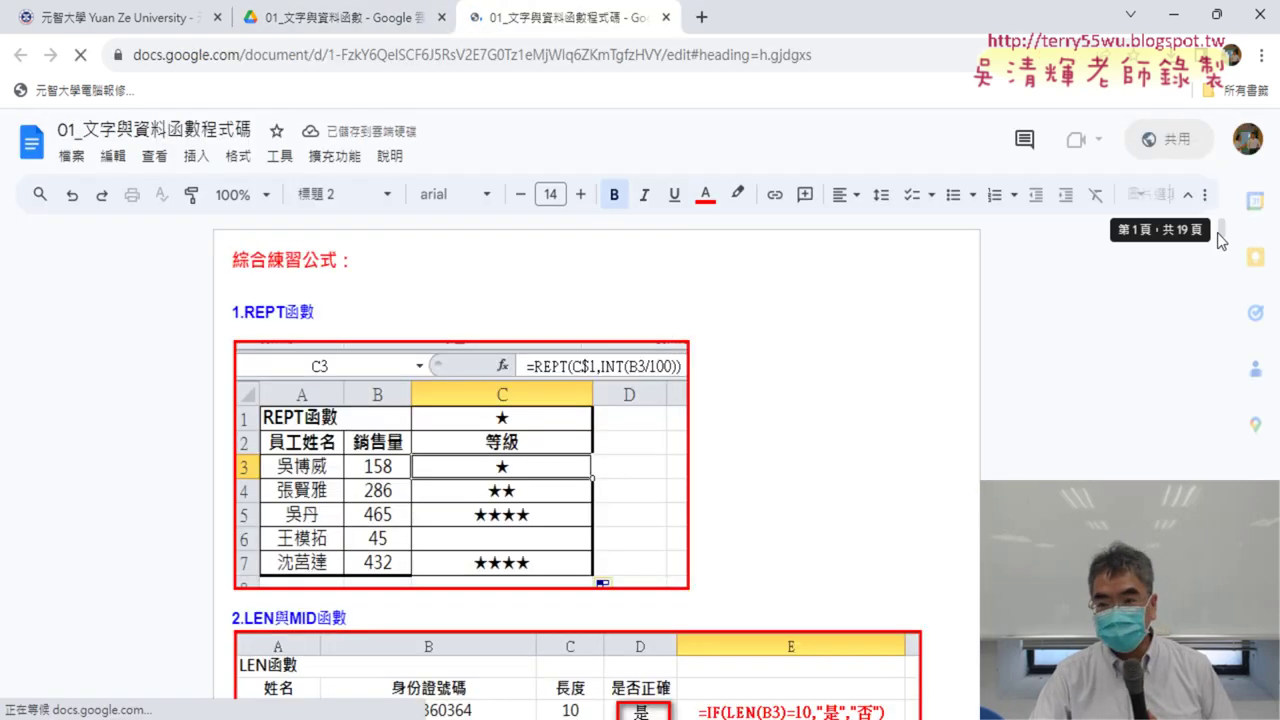
Scroll to the 4.綜合練習1 section and select the two REPT phone-number formula lines.
{"action": "left_click_drag", "start_coordinate": [1220, 245], "coordinate": [1226, 316]}
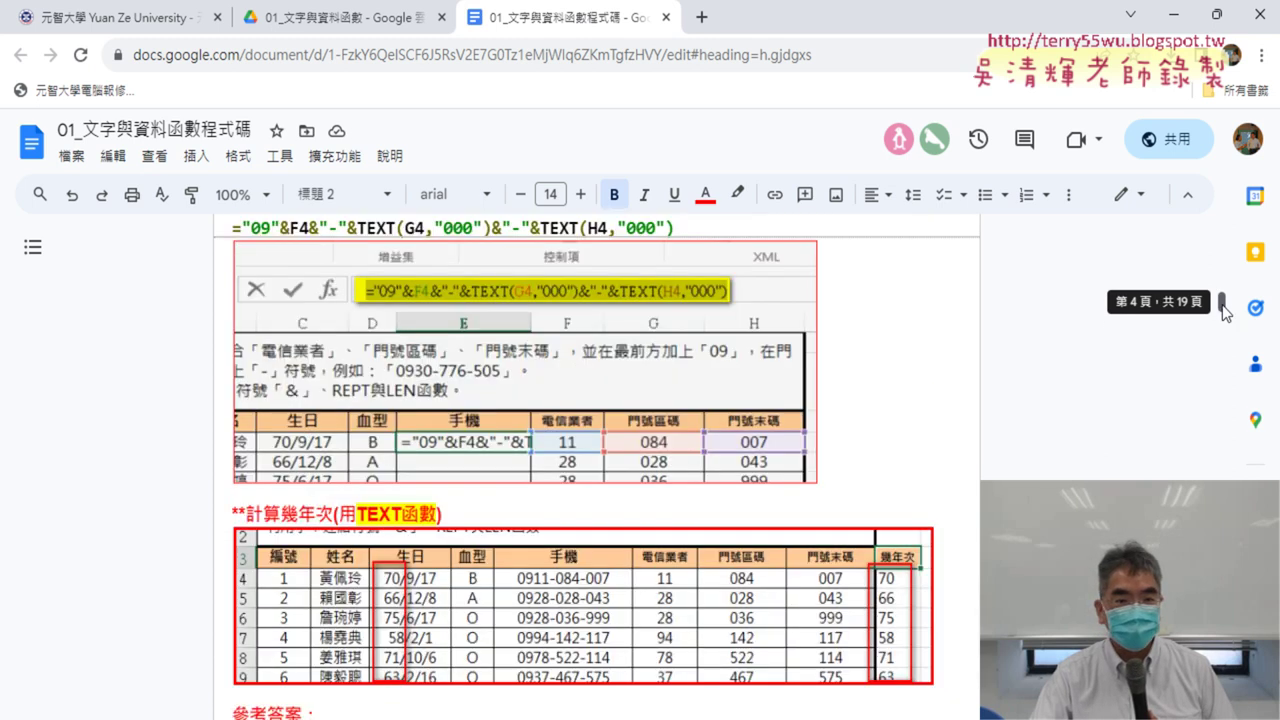
{"action": "left_click_drag", "start_coordinate": [1226, 316], "coordinate": [1222, 286]}
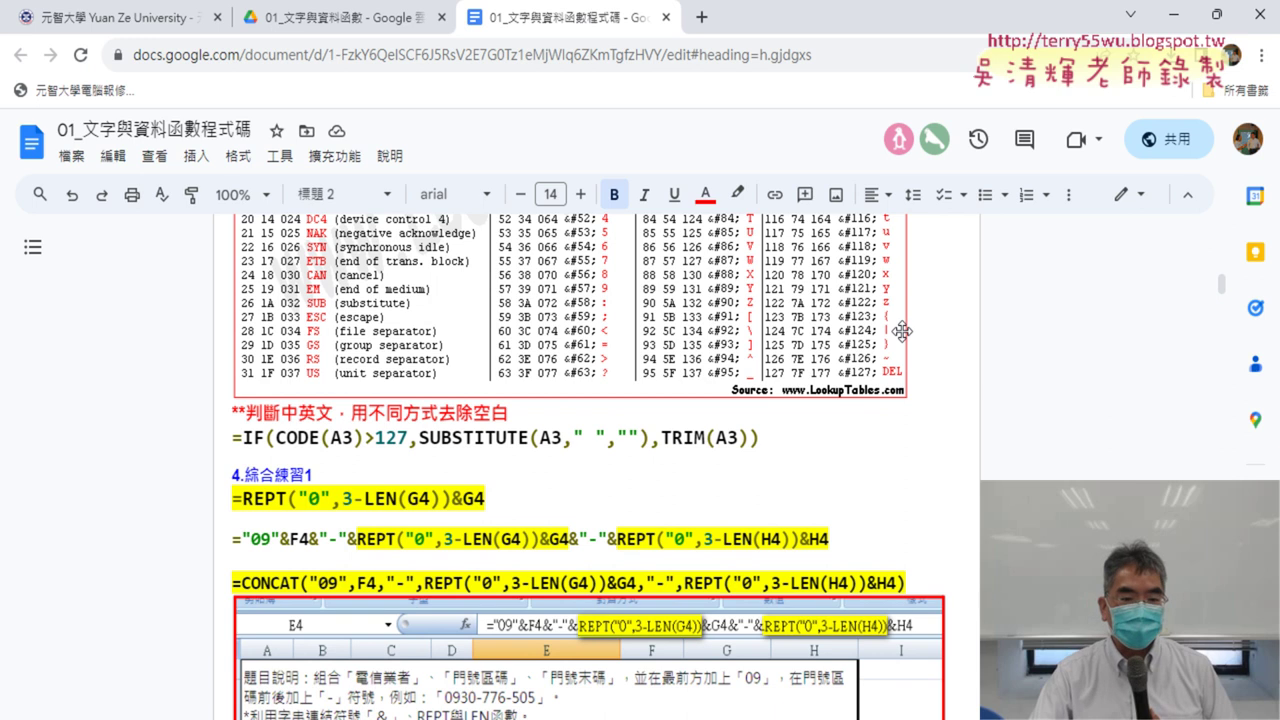
{"action": "scroll", "coordinate": [900, 333], "scroll_direction": "down", "scroll_amount": 3}
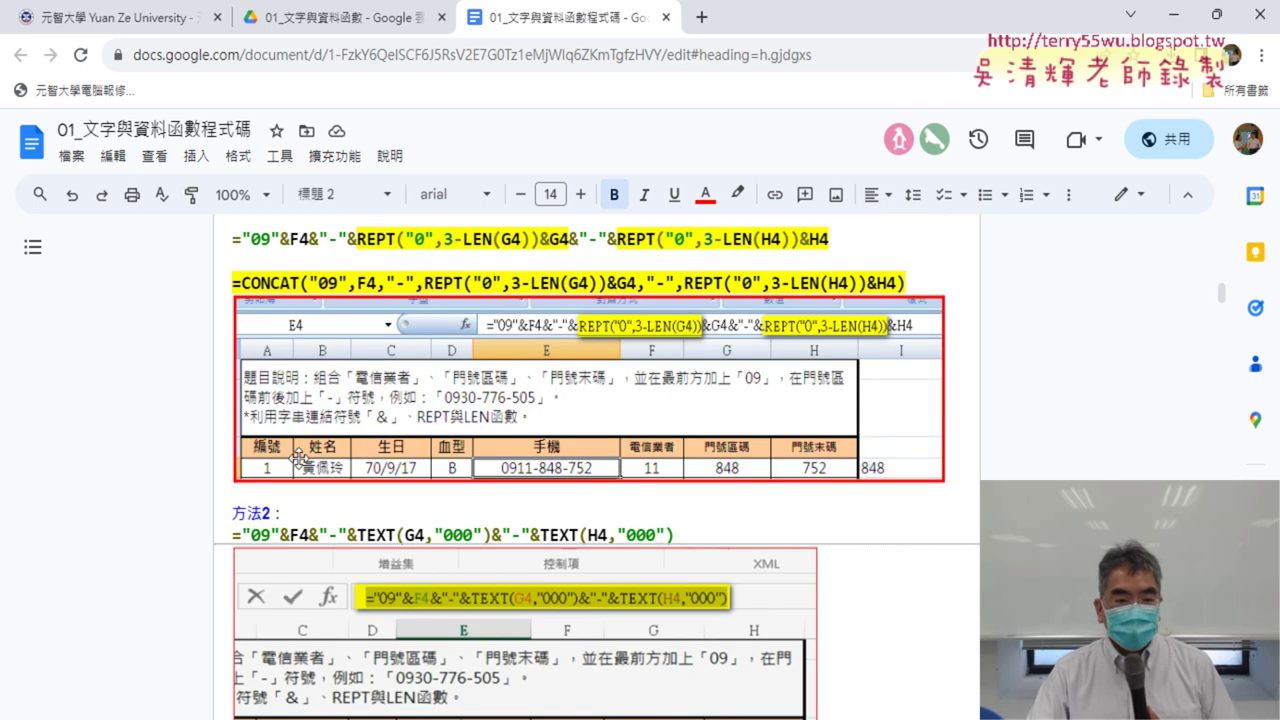
{"action": "scroll", "coordinate": [312, 468], "scroll_direction": "up", "scroll_amount": 2}
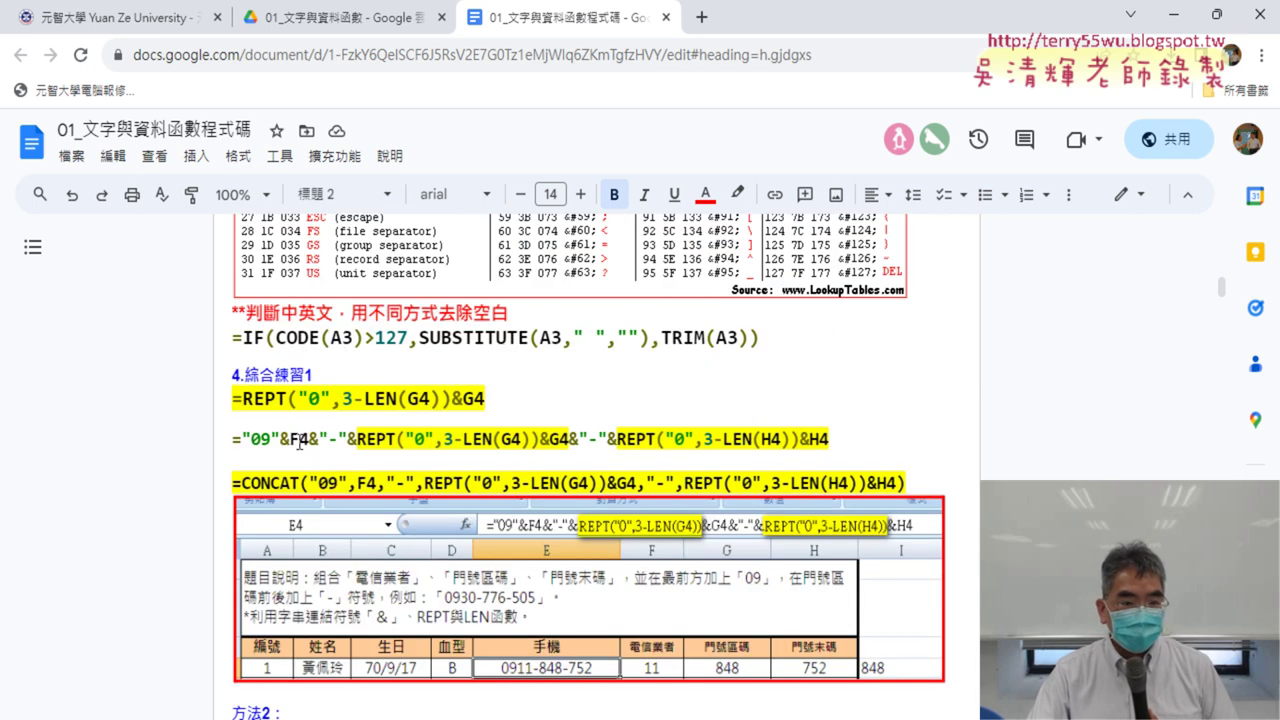
{"action": "left_click_drag", "start_coordinate": [227, 398], "coordinate": [687, 451]}
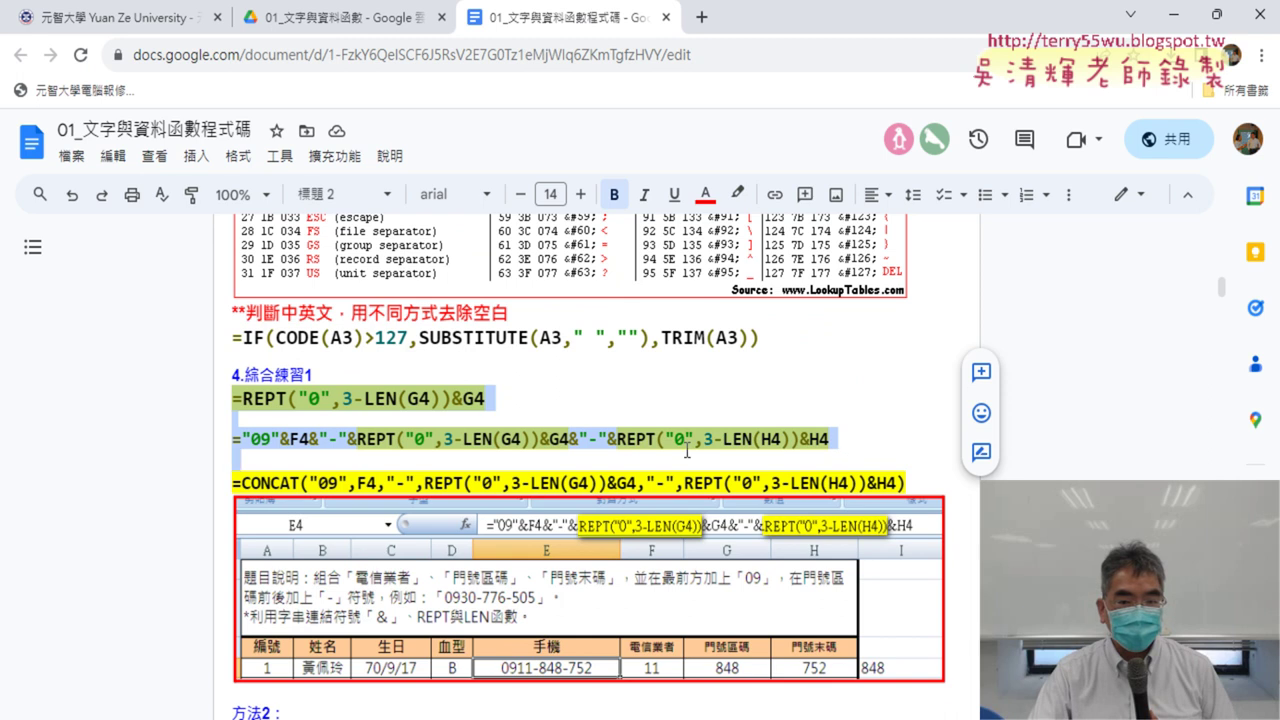